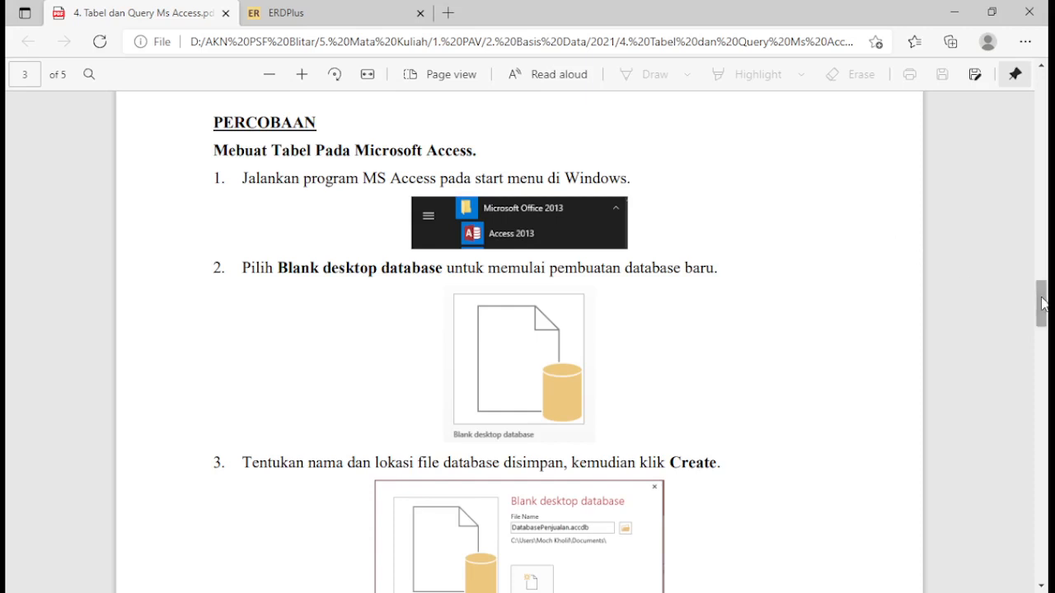
Examine the sales database ERD on page 1 and the relational table schema with its keys on page 2
left_click_drag(1042, 298, 1042, 303)
scroll(651, 341, "up", 3)
scroll(651, 342, "up", 5)
scroll(672, 339, "down", 4)
scroll(675, 341, "up", 7)
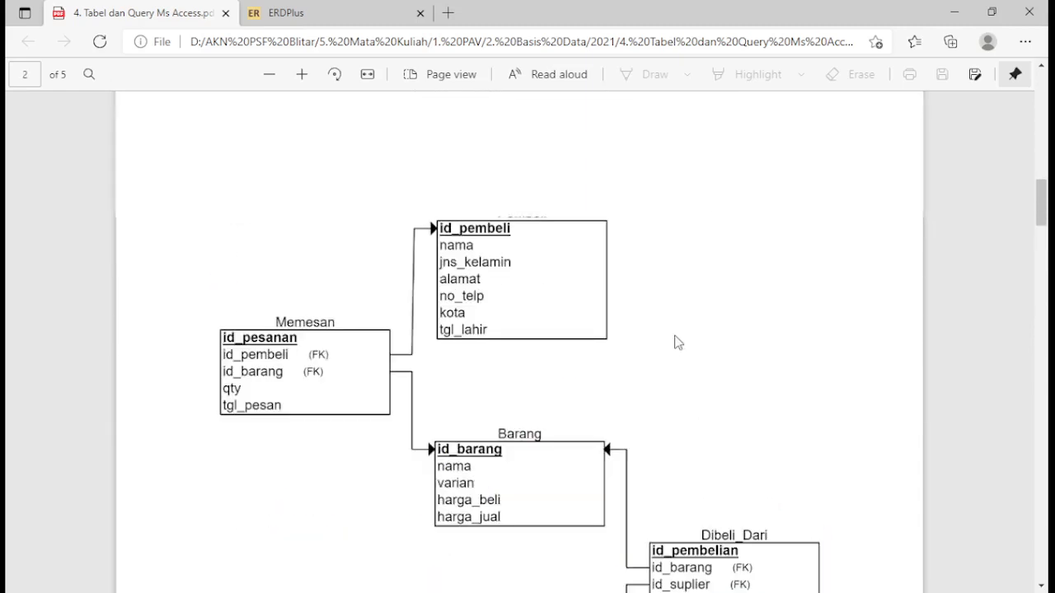
scroll(678, 342, "up", 5)
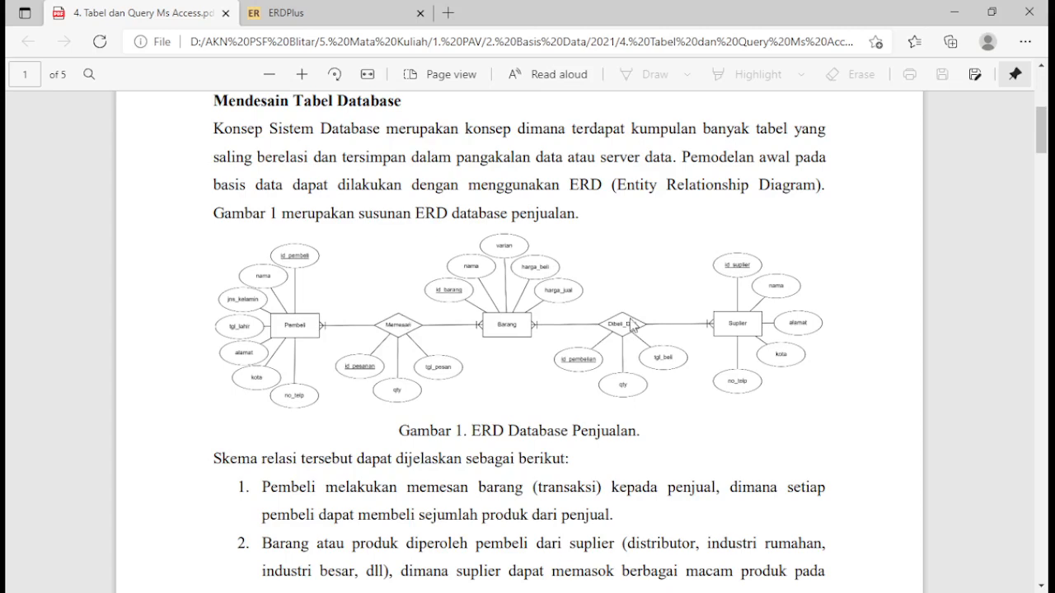
scroll(632, 325, "down", 5)
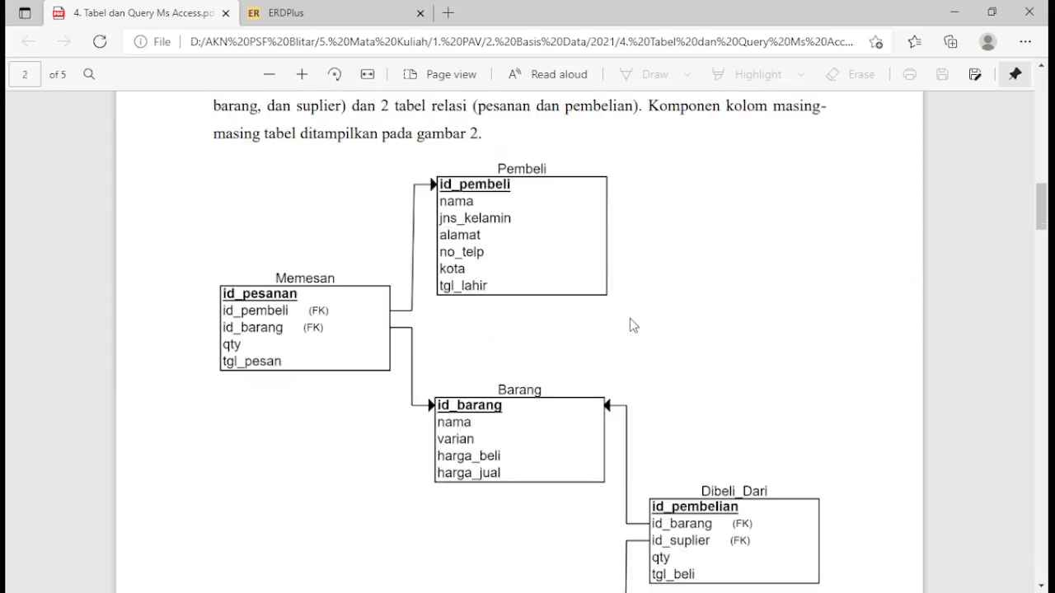
scroll(629, 319, "down", 3)
scroll(630, 320, "up", 2)
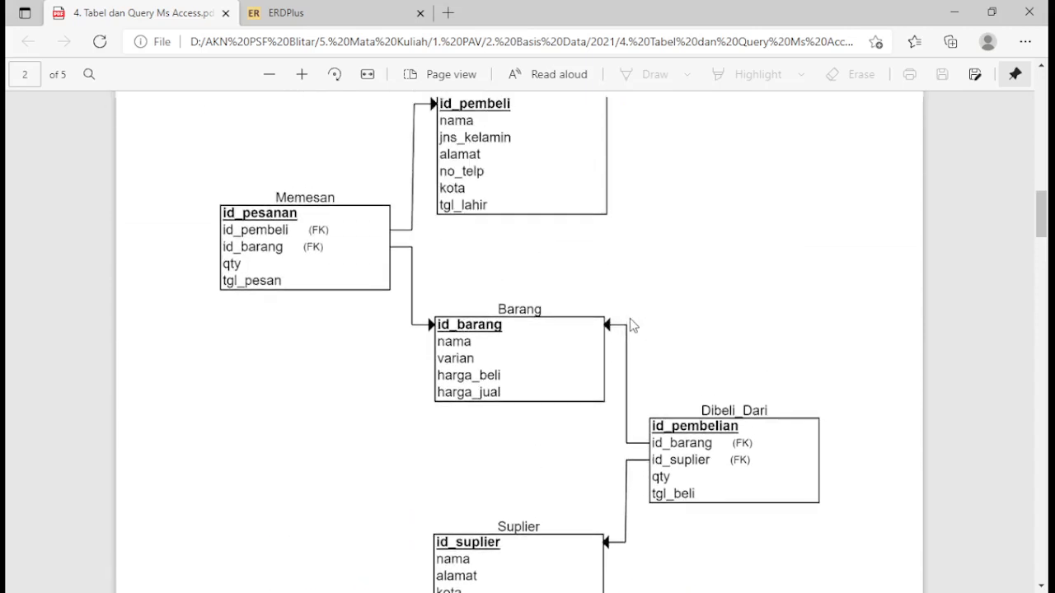
scroll(629, 321, "up", 1)
scroll(630, 321, "down", 1)
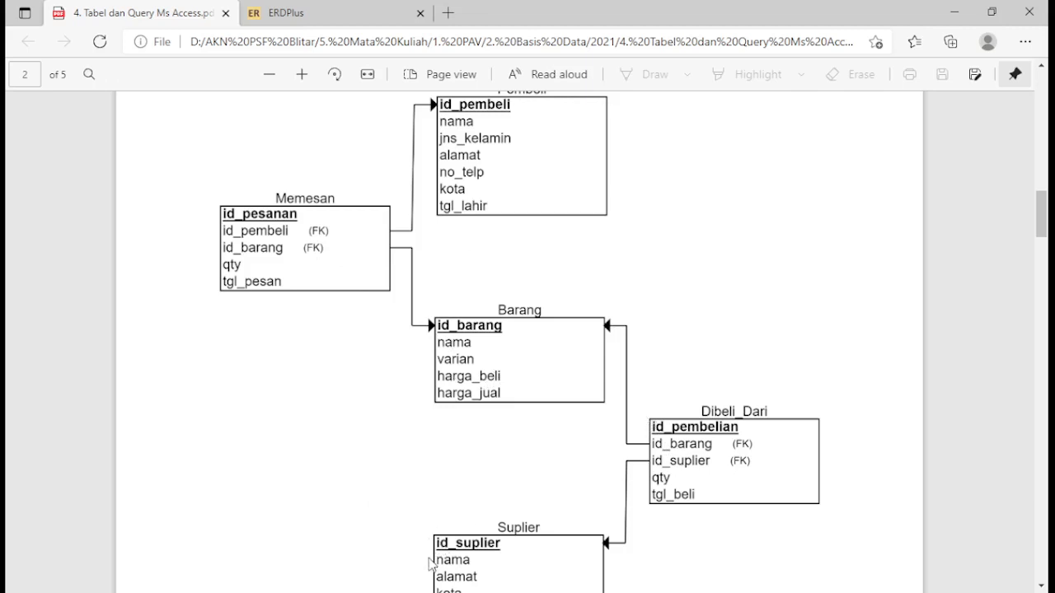
left_click(422, 592)
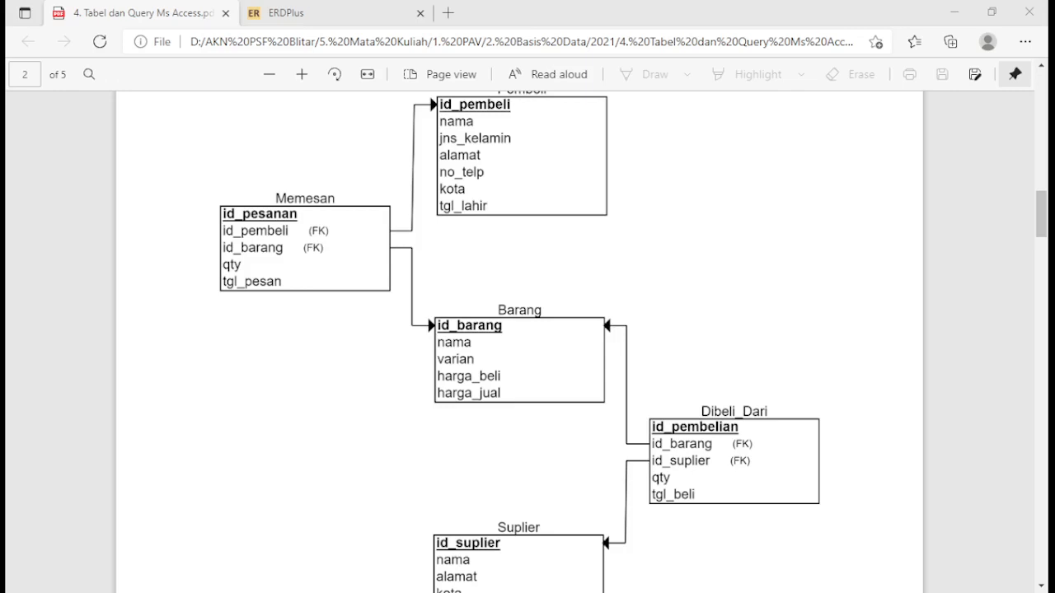
Read through the PERCOBAAN instructions for creating tables in Microsoft Access, from step 1 to the last page
scroll(668, 377, "down", 15)
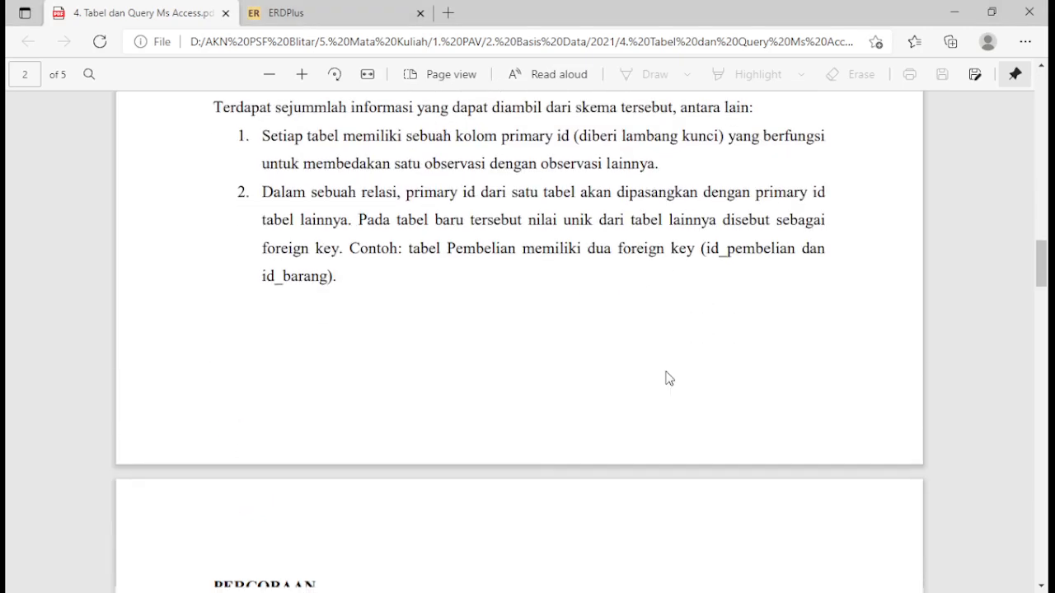
scroll(668, 378, "up", 5)
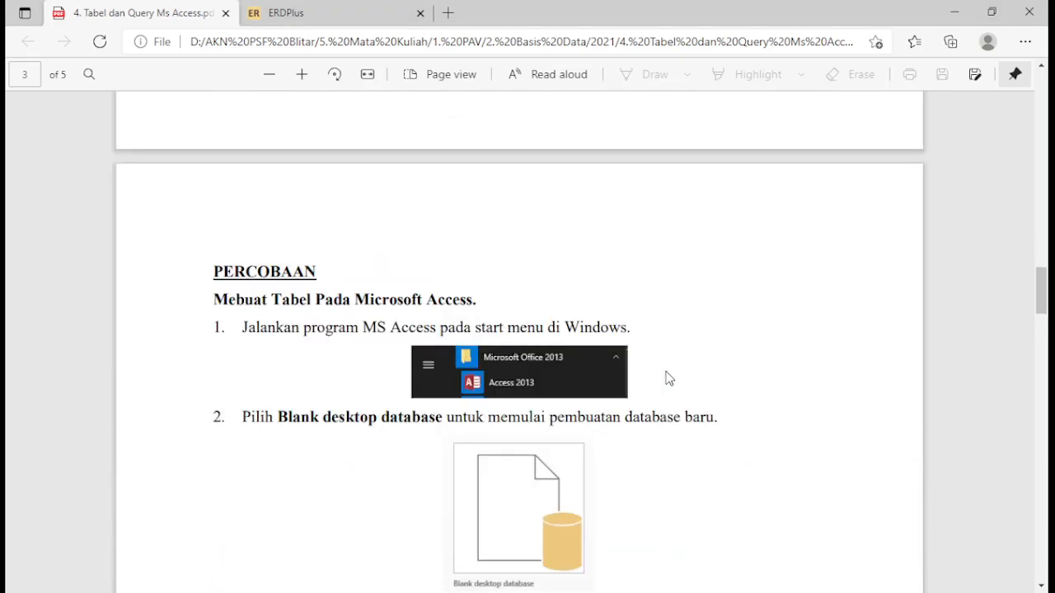
scroll(668, 378, "down", 1)
key("super")
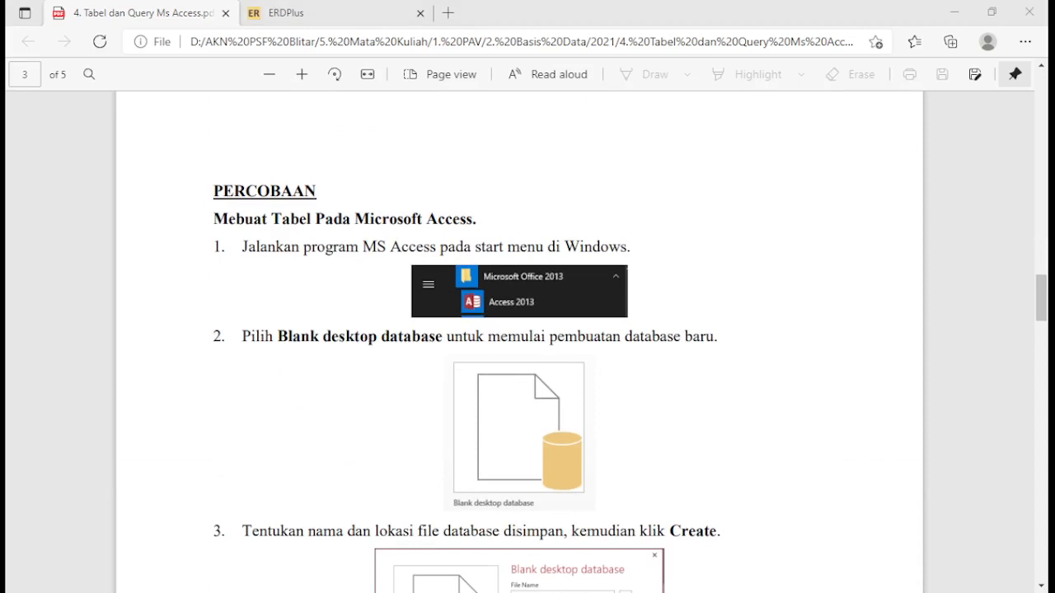
scroll(661, 403, "down", 1)
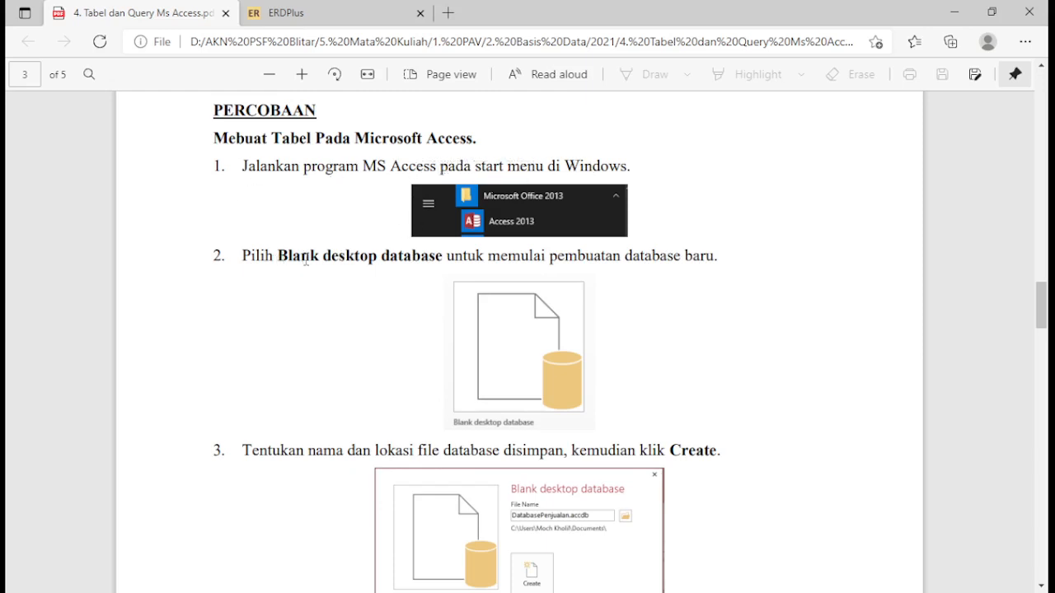
scroll(358, 261, "down", 15)
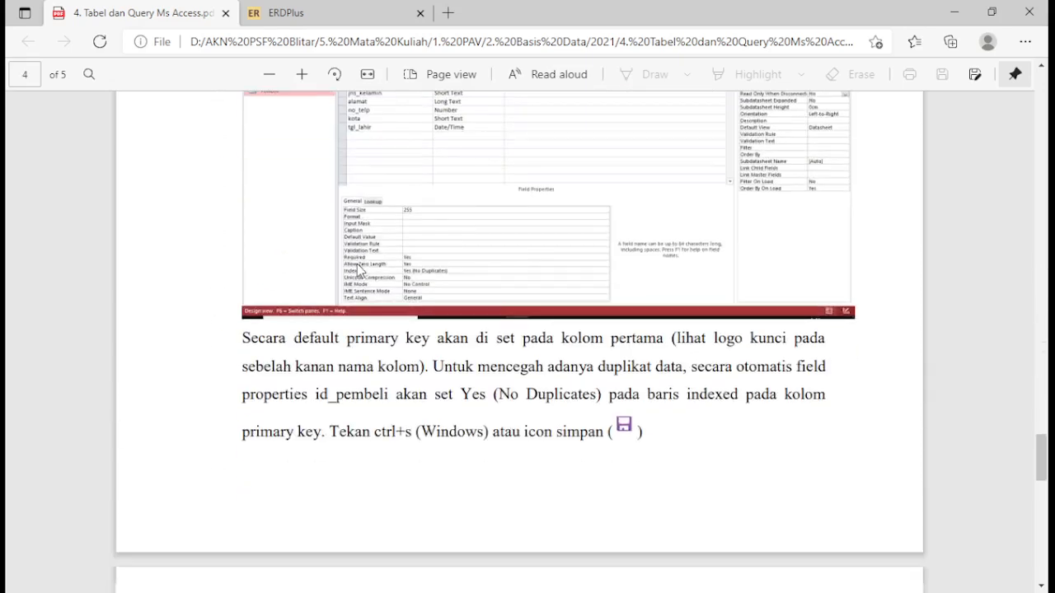
scroll(357, 264, "down", 10)
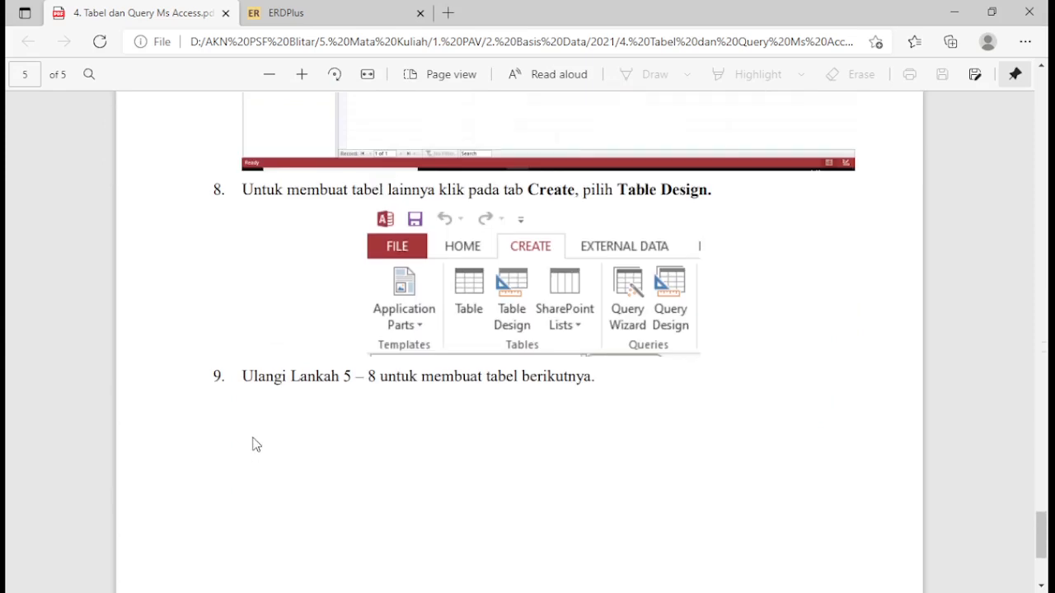
Highlight the text of instruction 9 about repeating steps 5–8 for the other tables, and reread that part of the page
left_click_drag(241, 376, 347, 379)
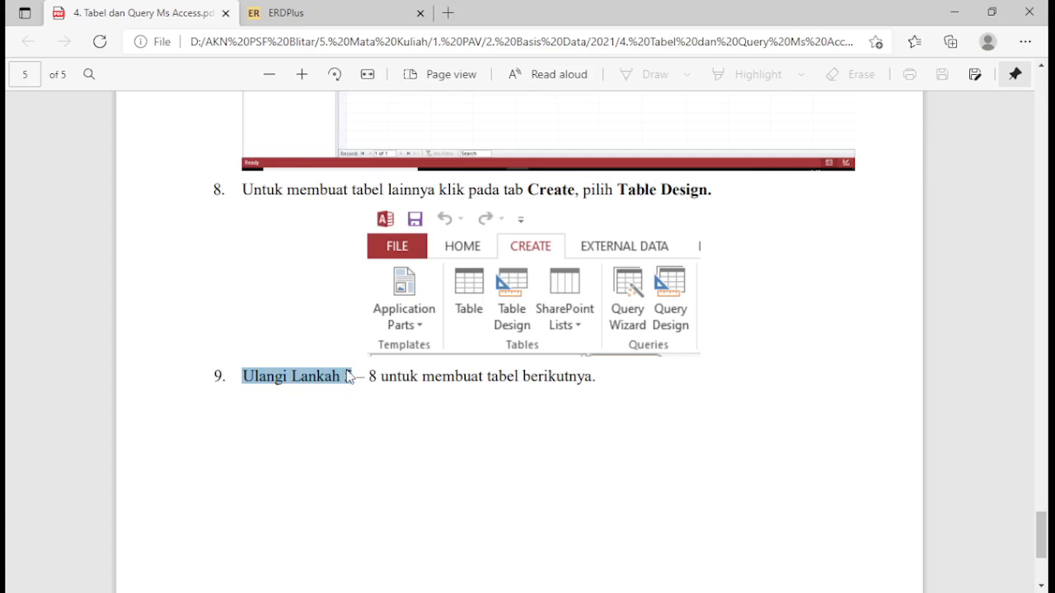
left_click(401, 398)
left_click_drag(242, 373, 354, 368)
left_click_drag(363, 372, 596, 376)
left_click(607, 387)
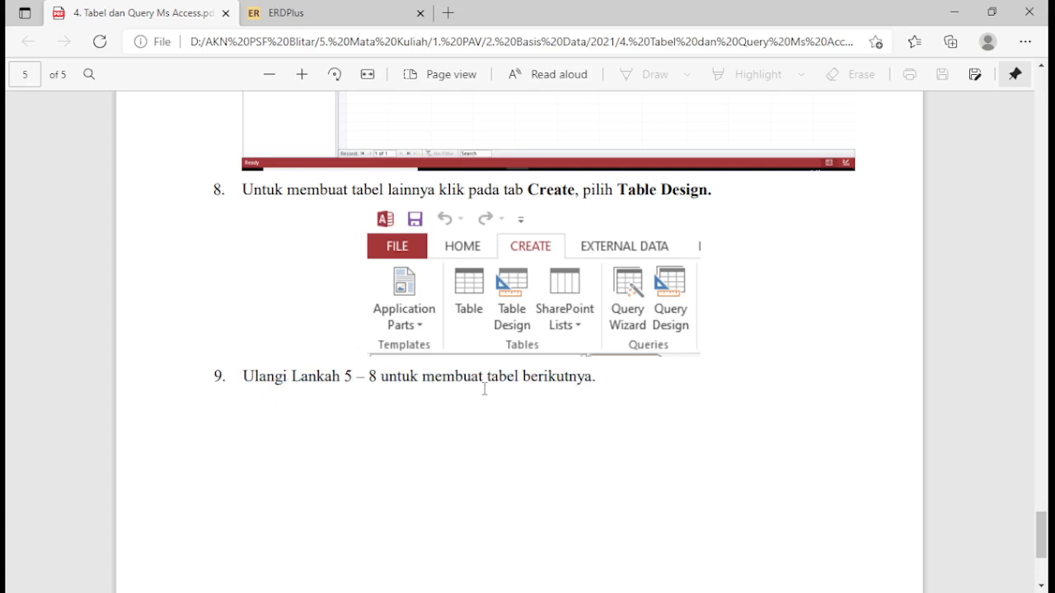
scroll(511, 404, "up", 1)
scroll(513, 404, "down", 2)
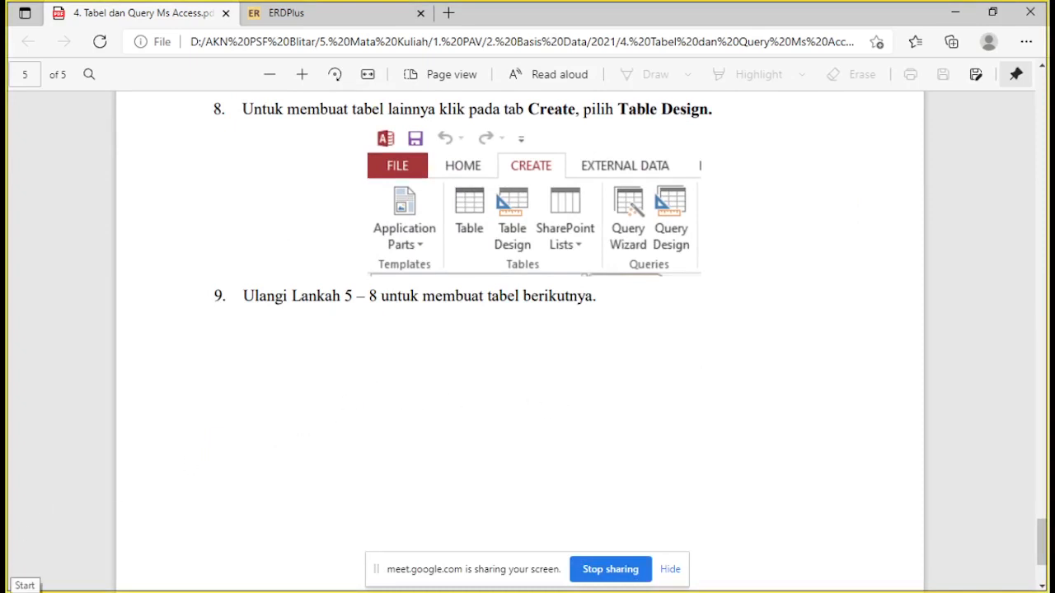
Launch Access 2013 from the Microsoft Office 2013 group of installed programs
left_click(6, 590)
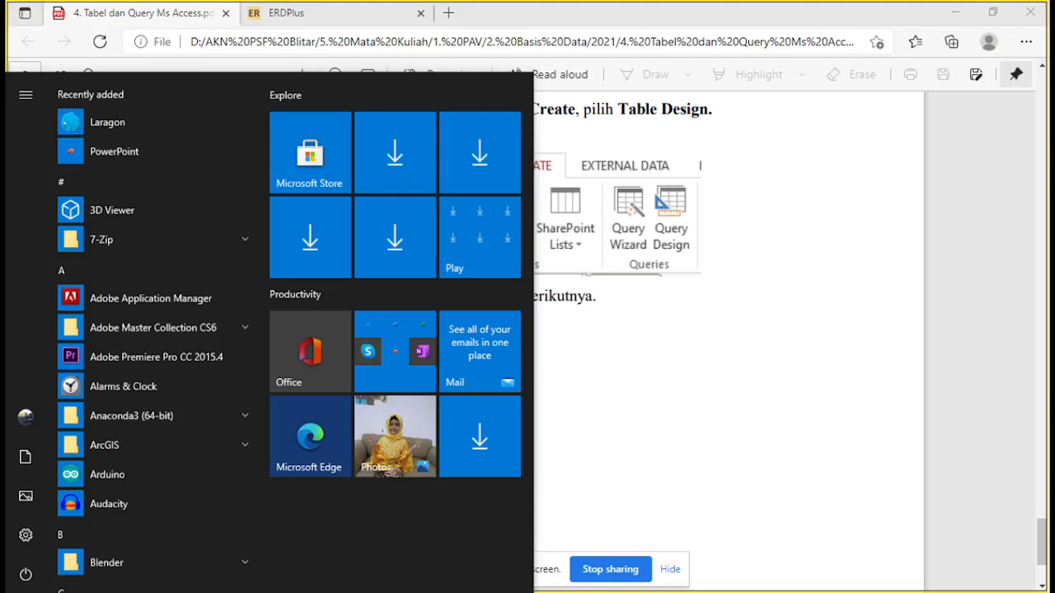
mouse_move(10, 482)
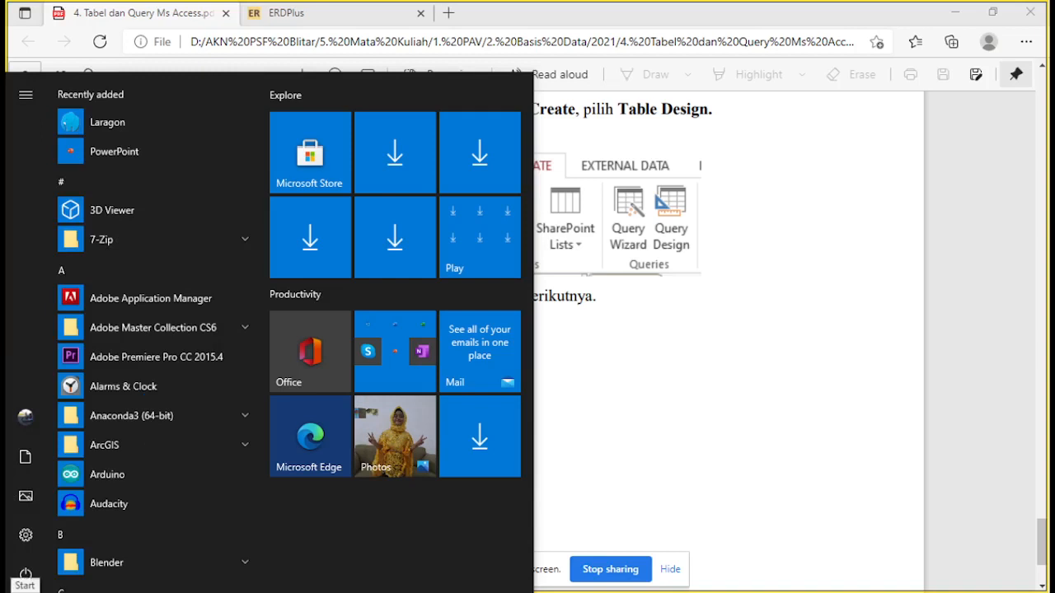
left_click(33, 587)
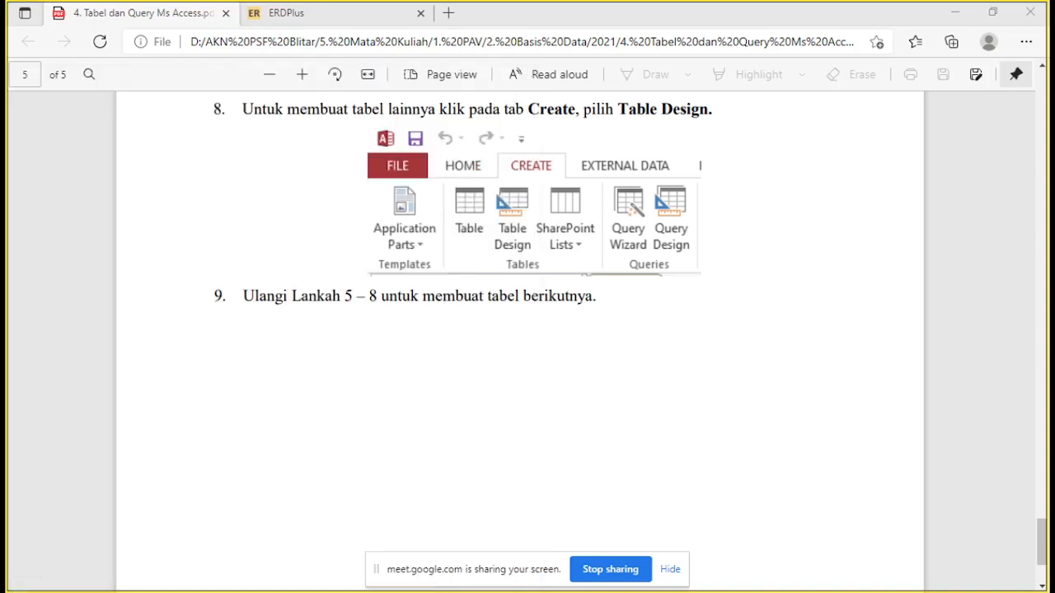
left_click(16, 590)
scroll(202, 383, "down", 8)
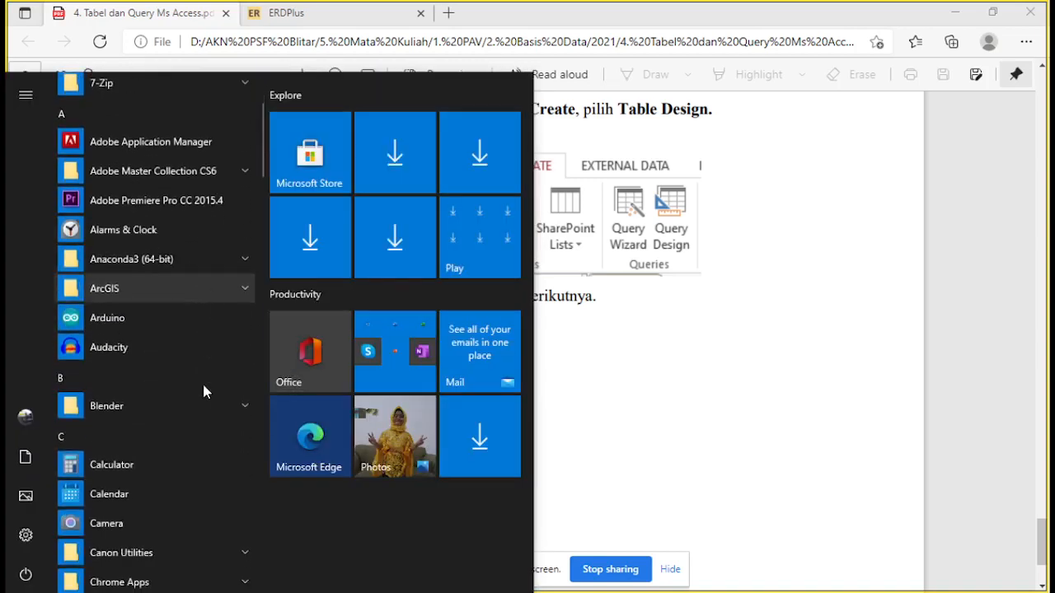
scroll(198, 421, "down", 9)
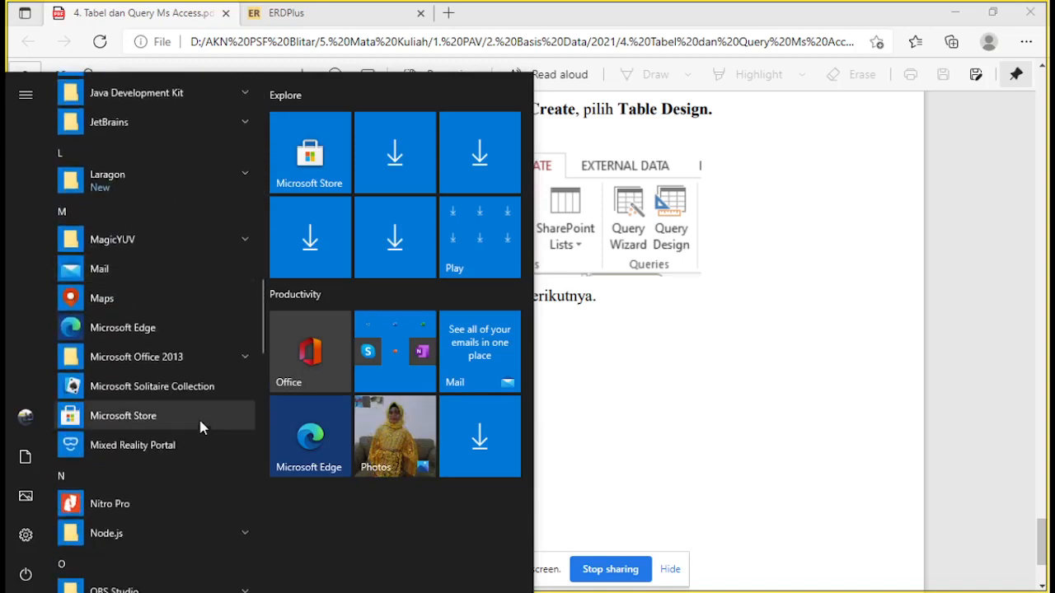
left_click(211, 359)
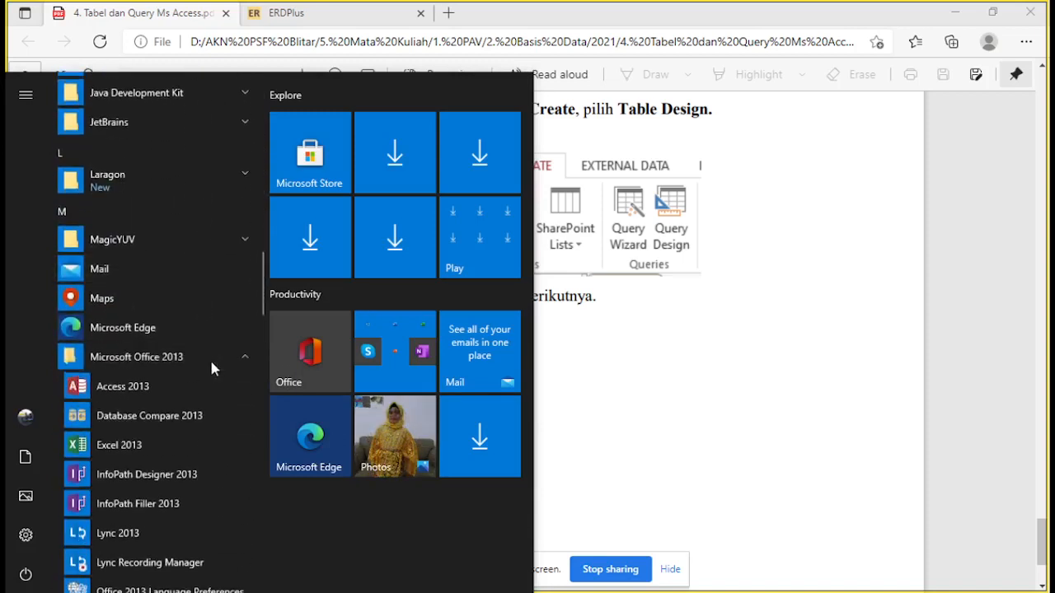
left_click(160, 392)
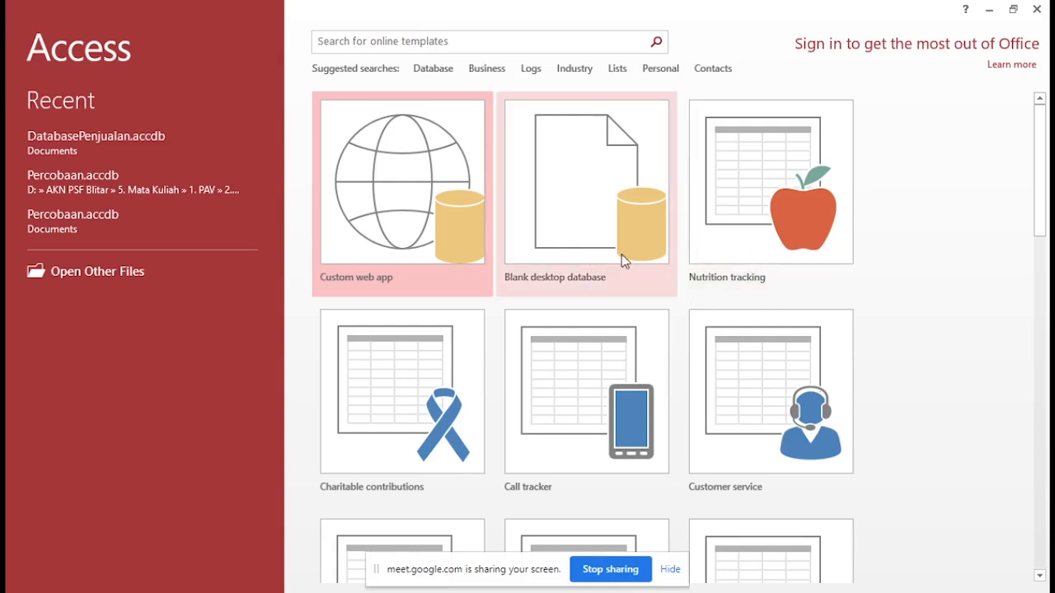
Start a blank desktop database and name its file DatabasePenjualan.accdb
left_click(561, 229)
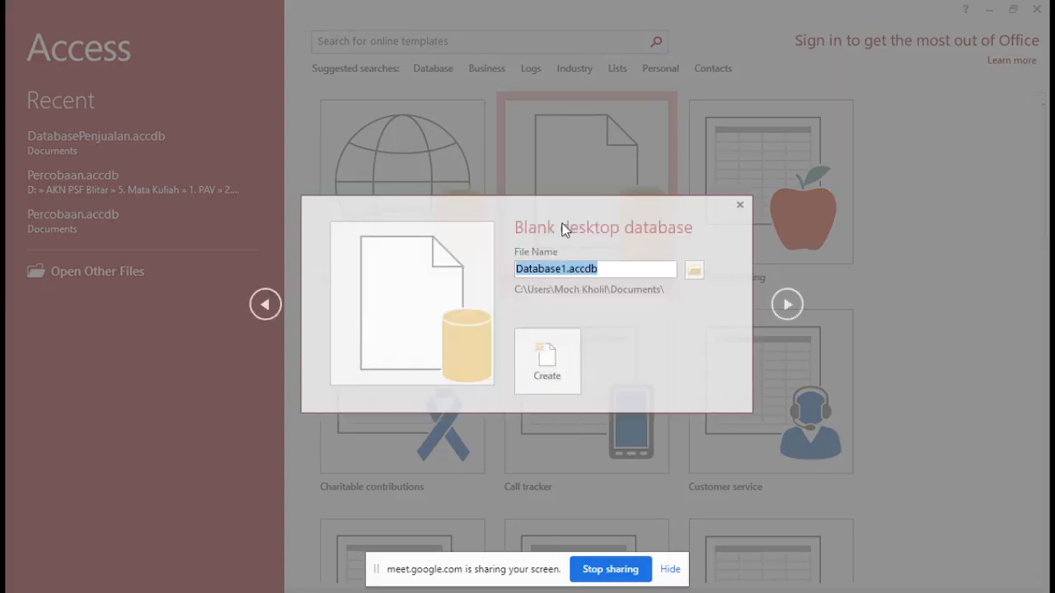
left_click(563, 270)
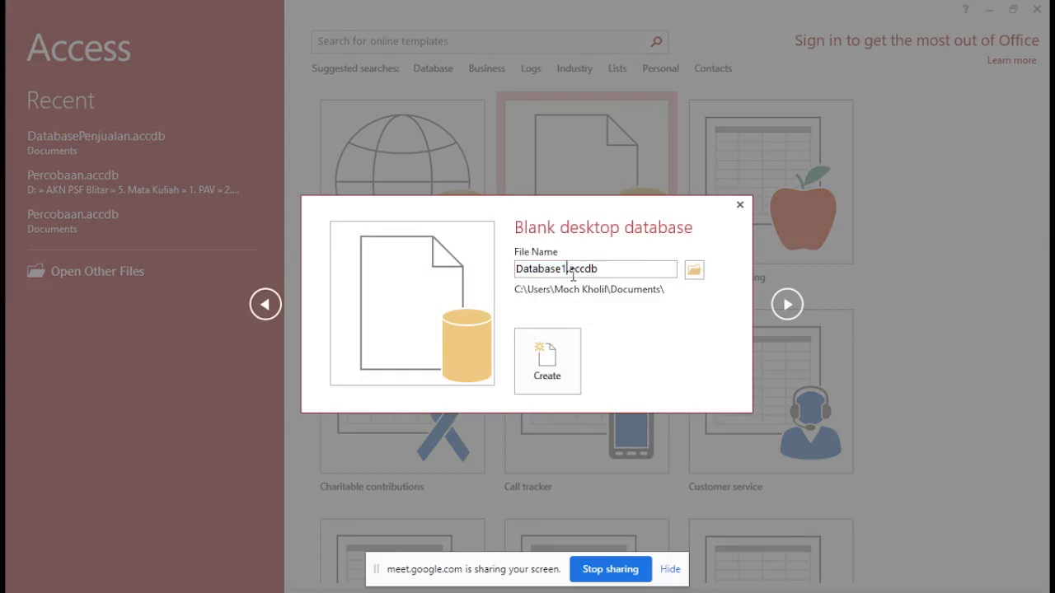
key("BackSpace")
key("BackSpace")
key("BackSpace")
key("BackSpace")
key("BackSpace")
type("basePenjualan")
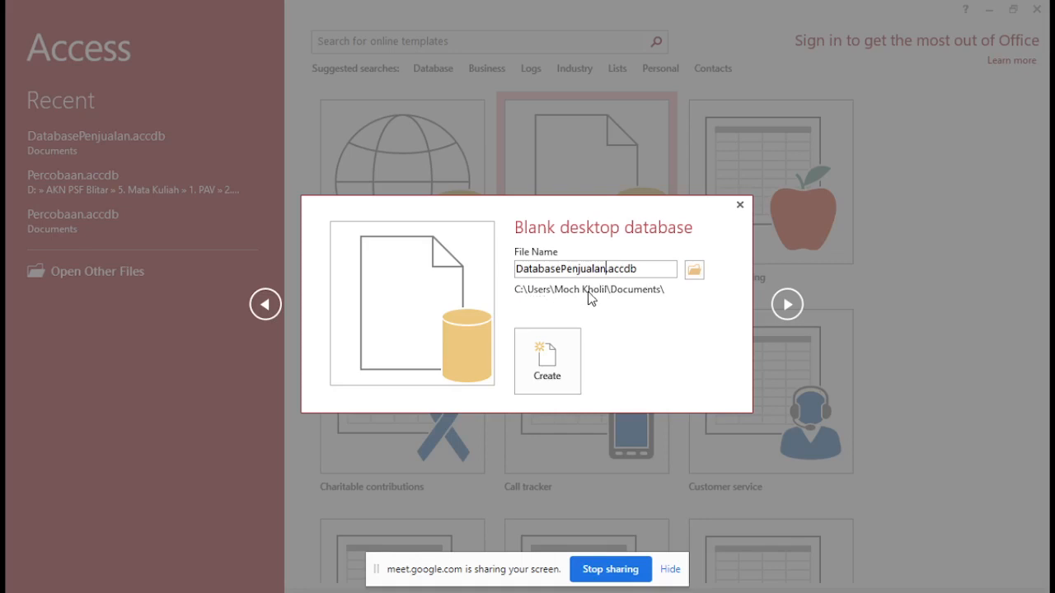
Check the save location, try to create the database in Documents, and decline replacing the existing file
left_click(695, 271)
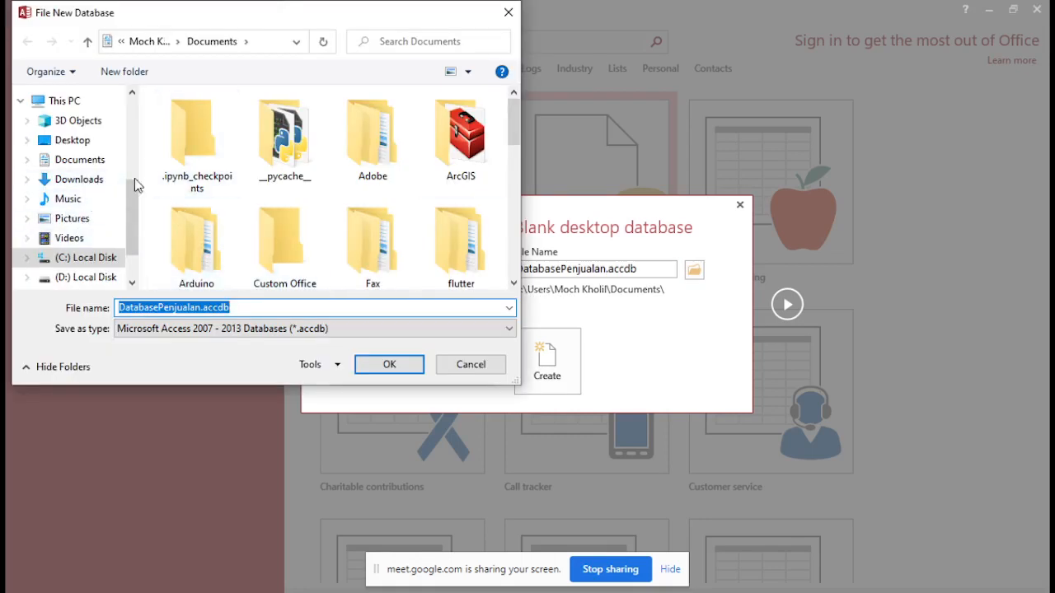
left_click(470, 364)
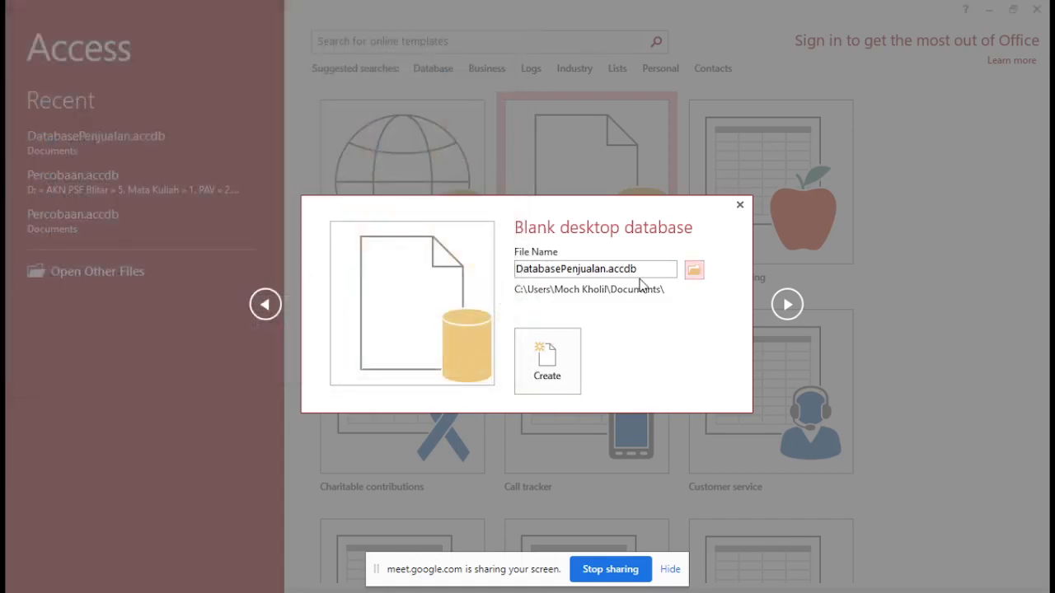
left_click(569, 360)
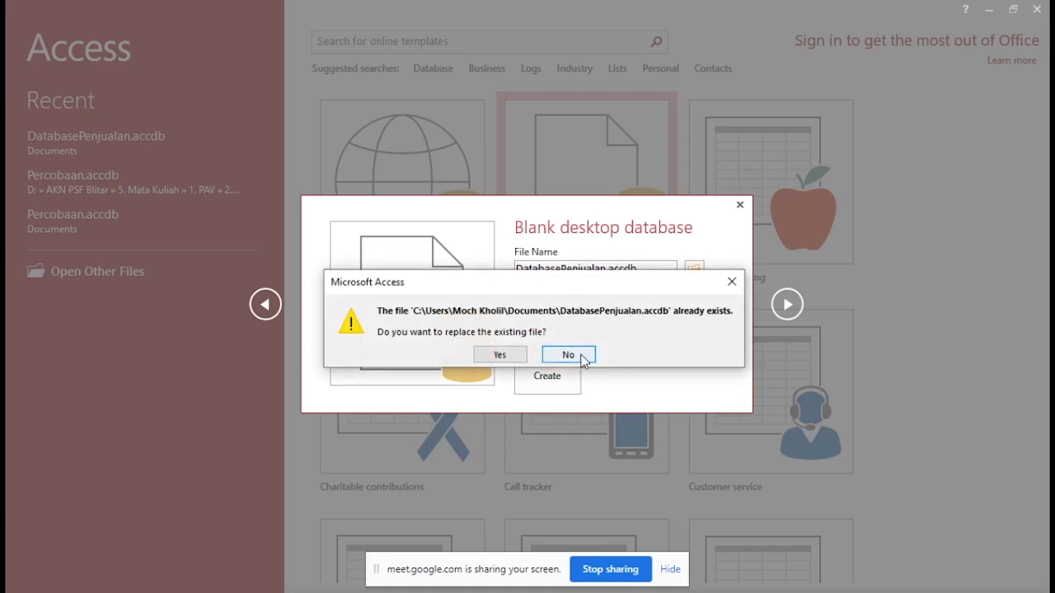
left_click(581, 360)
Change the file name to DbPenjualan.accdb and create the database
left_click(608, 269)
left_click(607, 269)
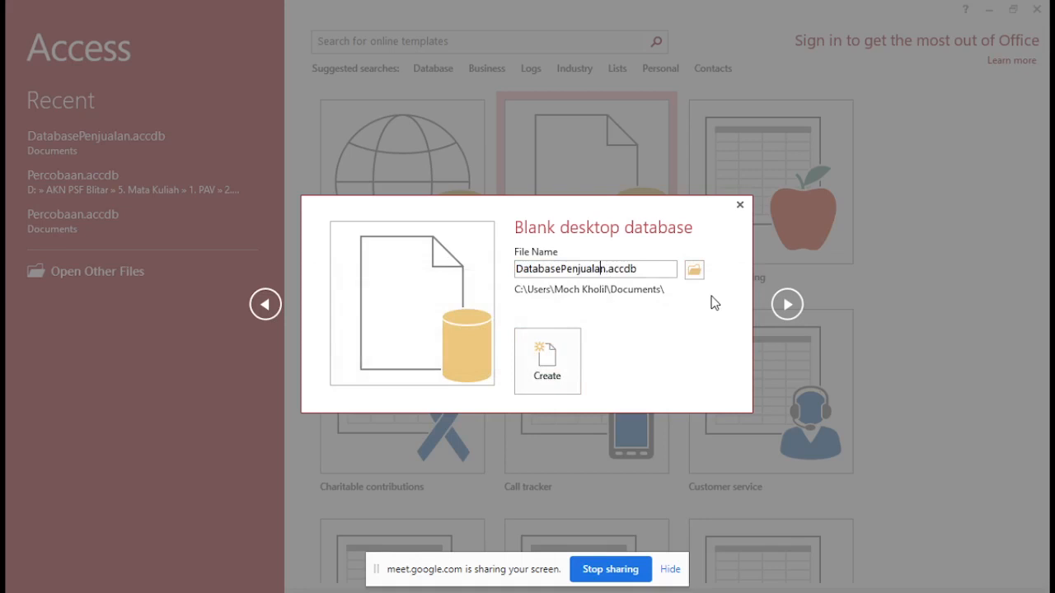
key("Left")
key("BackSpace")
key("BackSpace")
key("BackSpace")
key("BackSpace")
key("BackSpace")
key("BackSpace")
key("BackSpace")
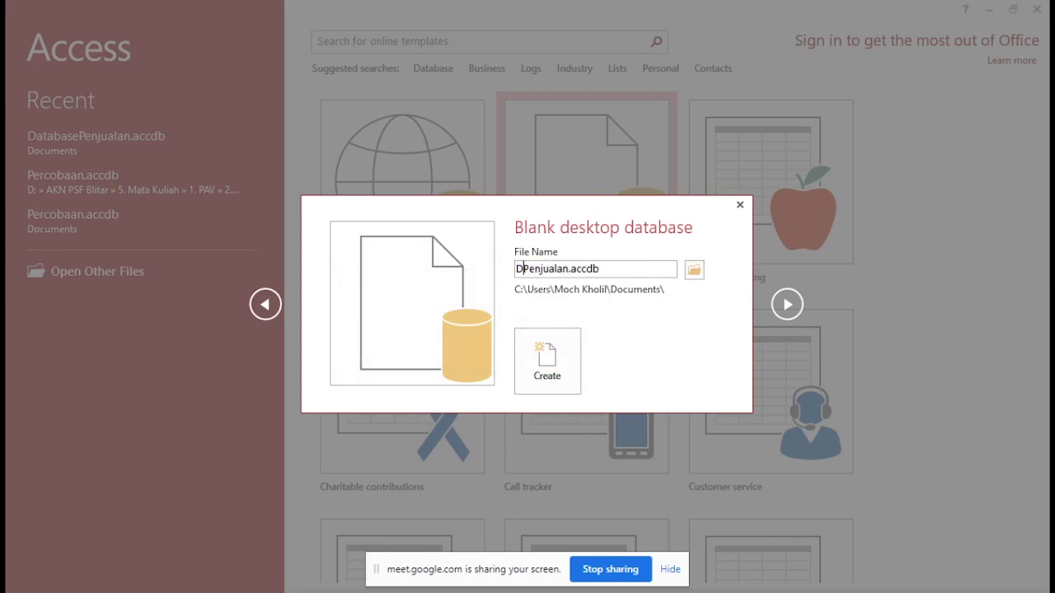
type("b")
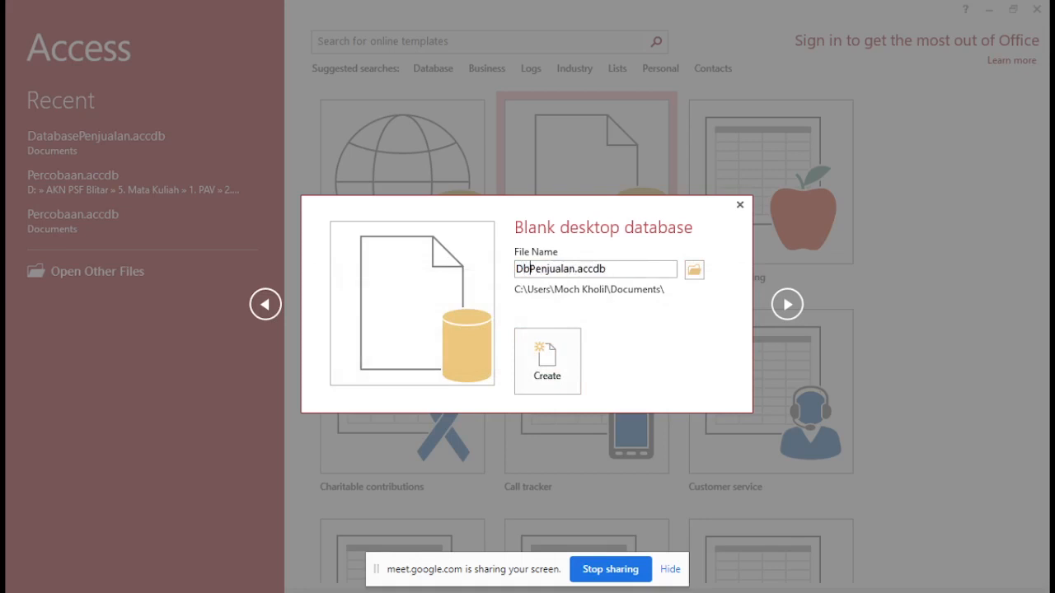
left_click(547, 380)
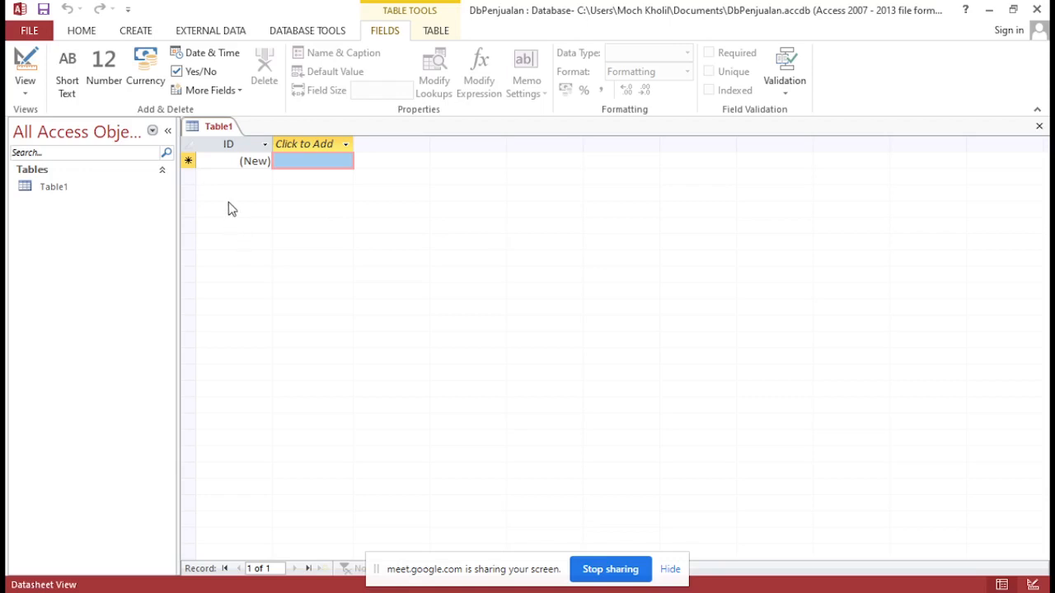
left_click(88, 192)
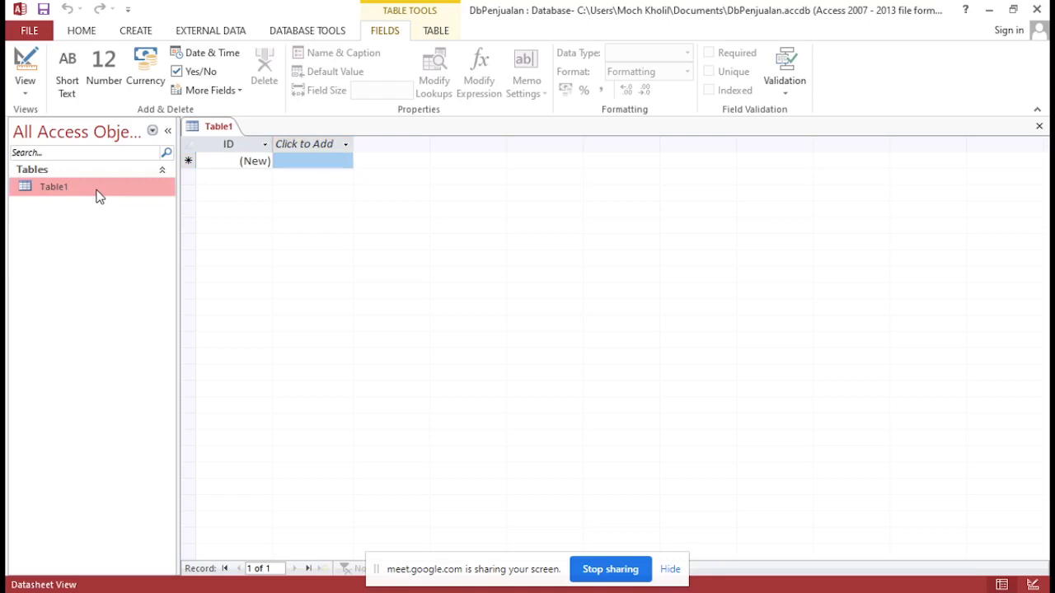
left_click(26, 92)
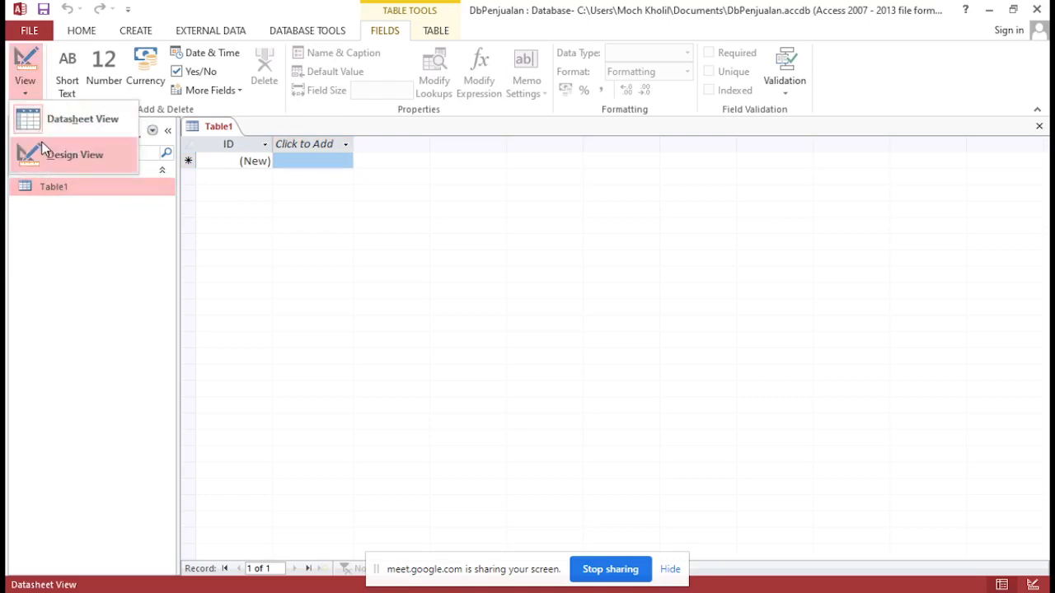
left_click(52, 238)
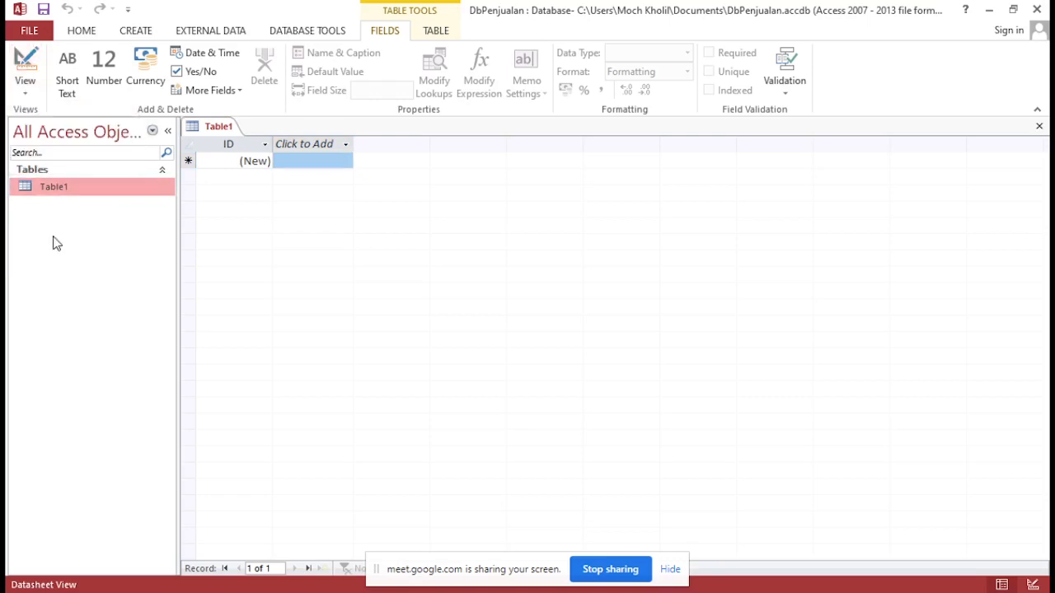
right_click(58, 193)
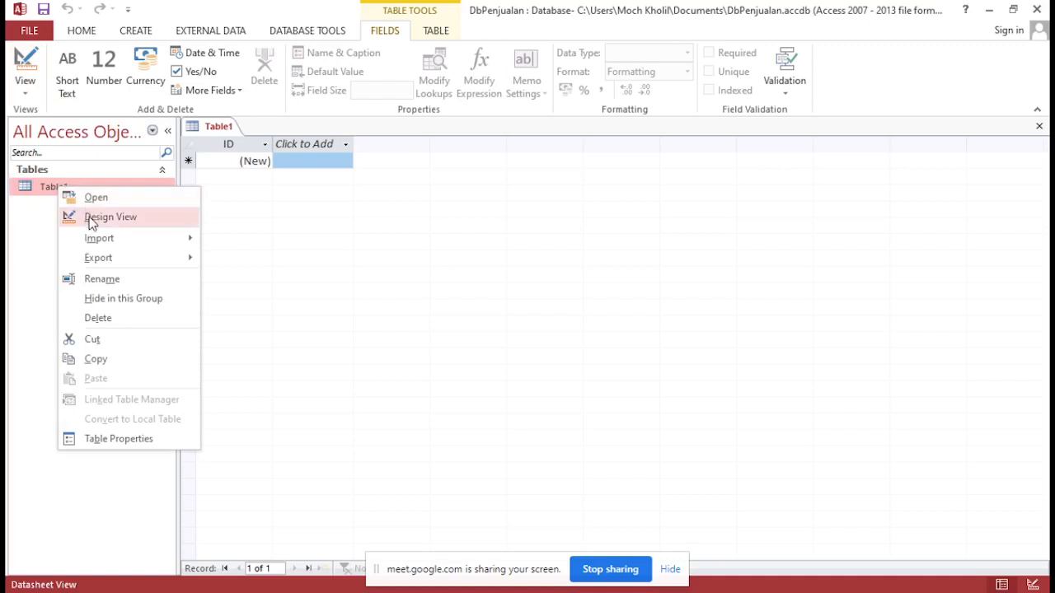
left_click(39, 230)
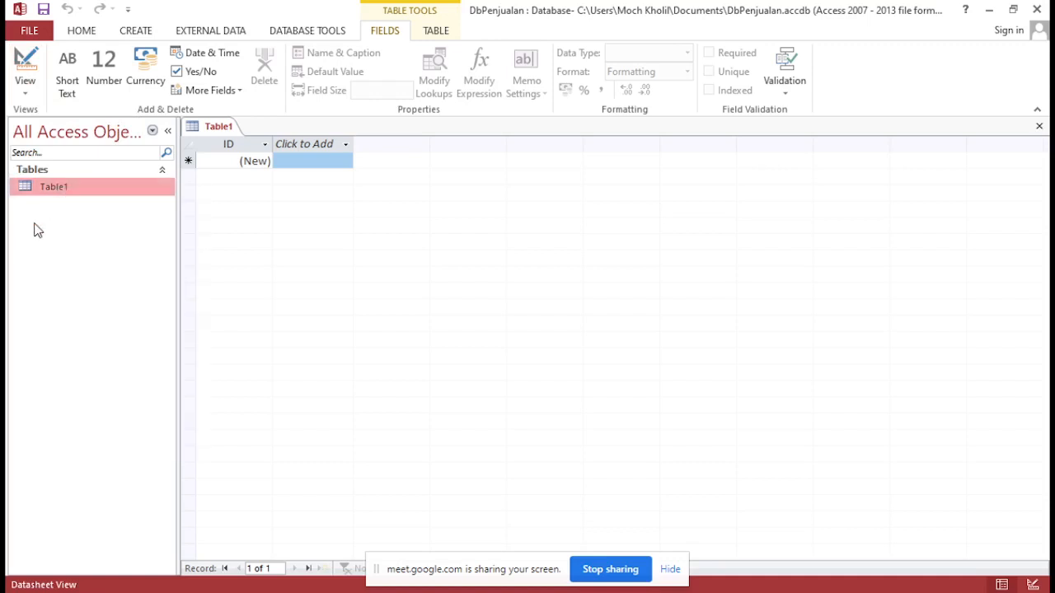
double_click(58, 188)
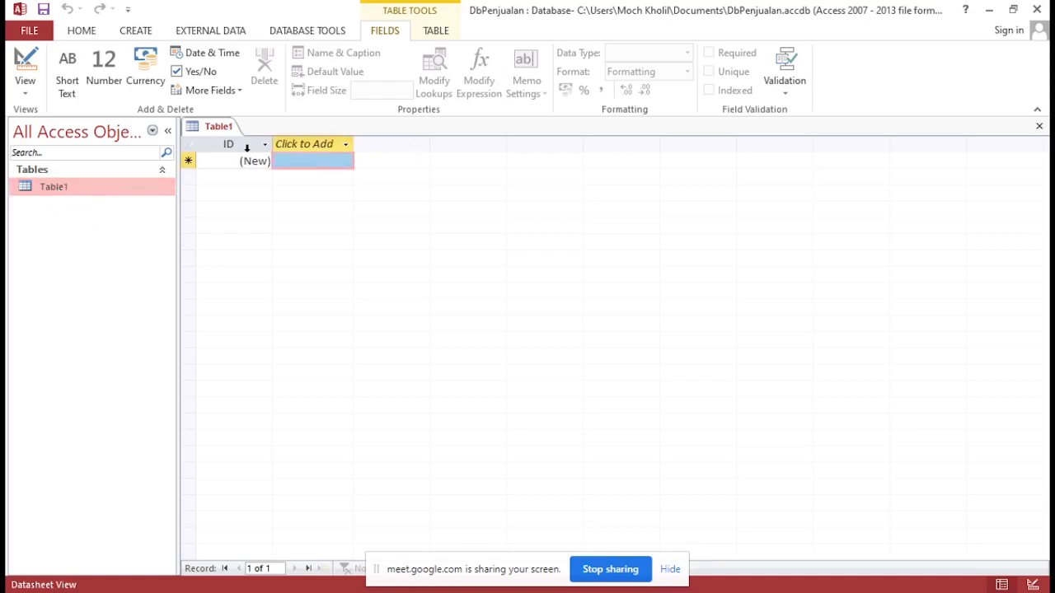
left_click(25, 87)
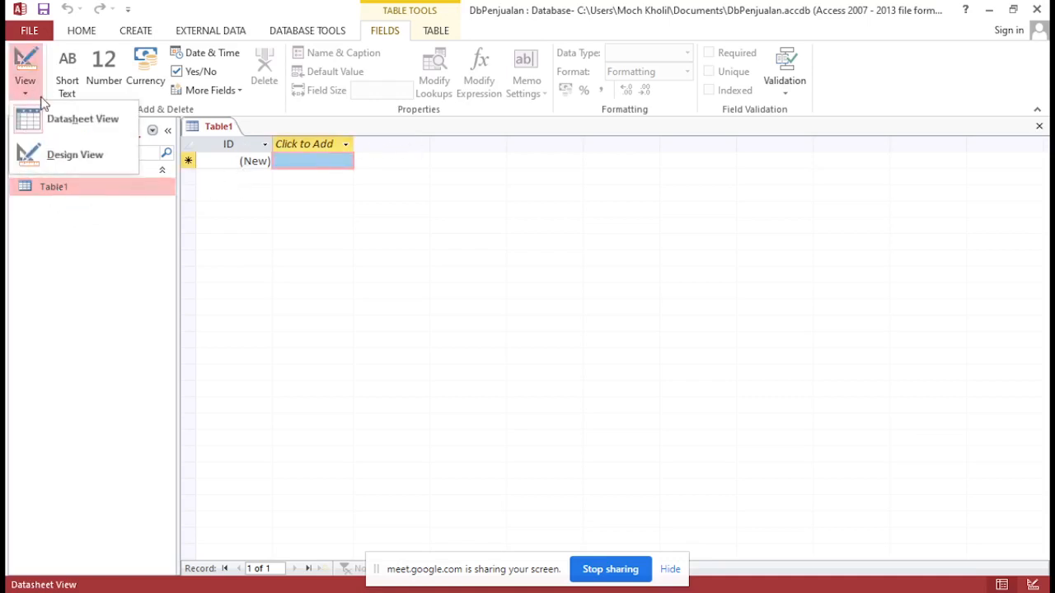
left_click(70, 136)
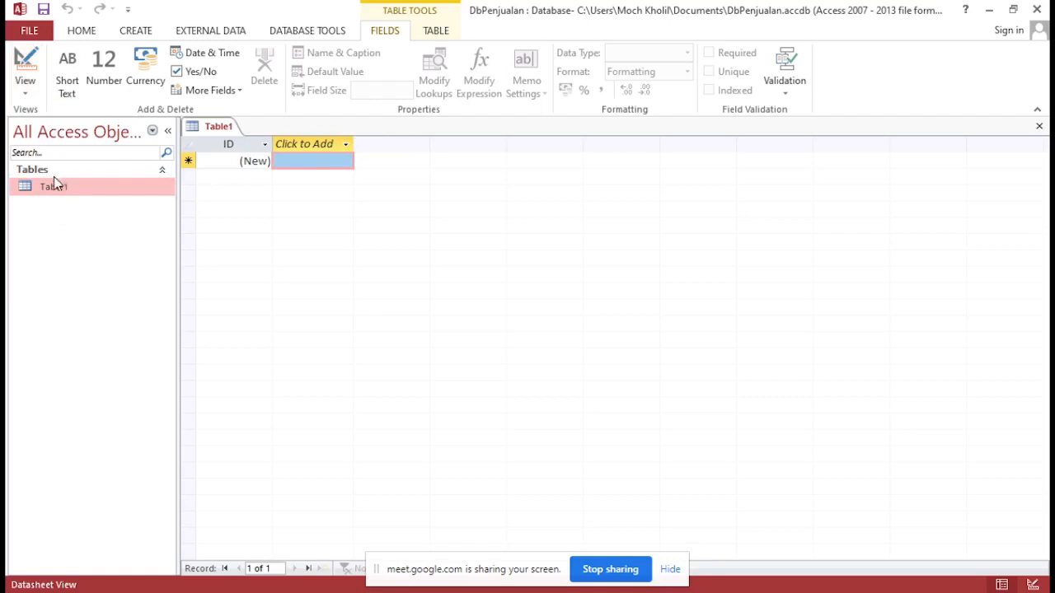
right_click(47, 198)
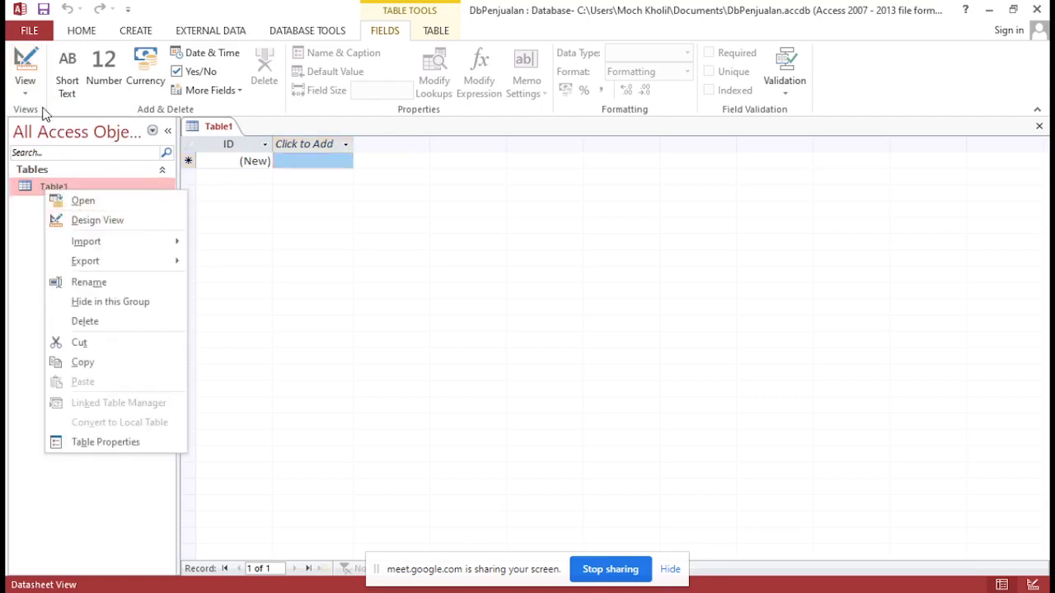
Switch Table1 to Design View and save the table under the name Pembeli
left_click(29, 91)
left_click(60, 155)
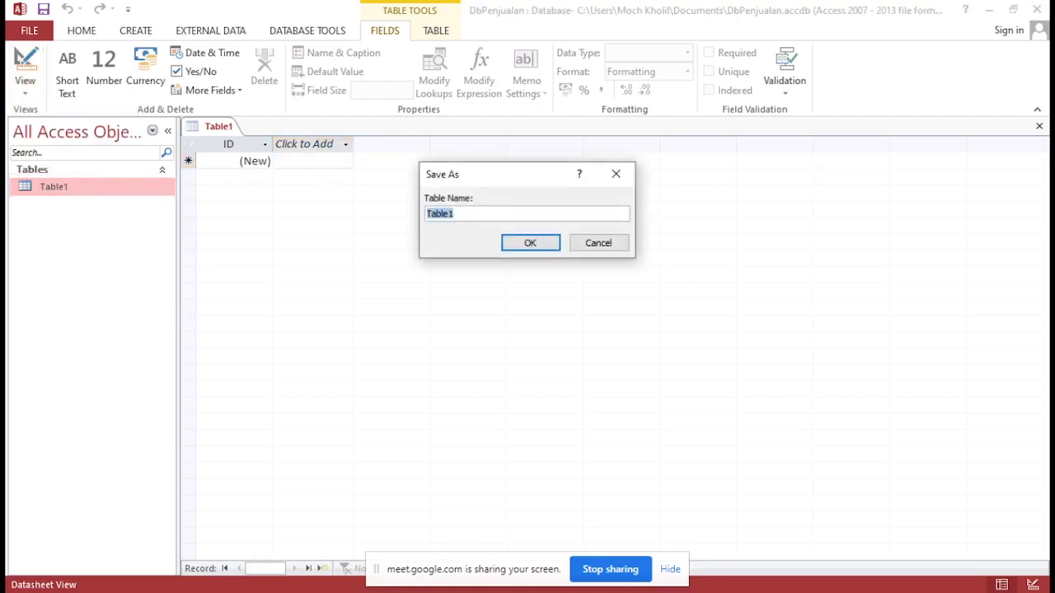
left_click(462, 211)
left_click_drag(473, 210, 415, 211)
key("Caps_Lock")
type("P")
key("Caps_Lock")
type("embeli")
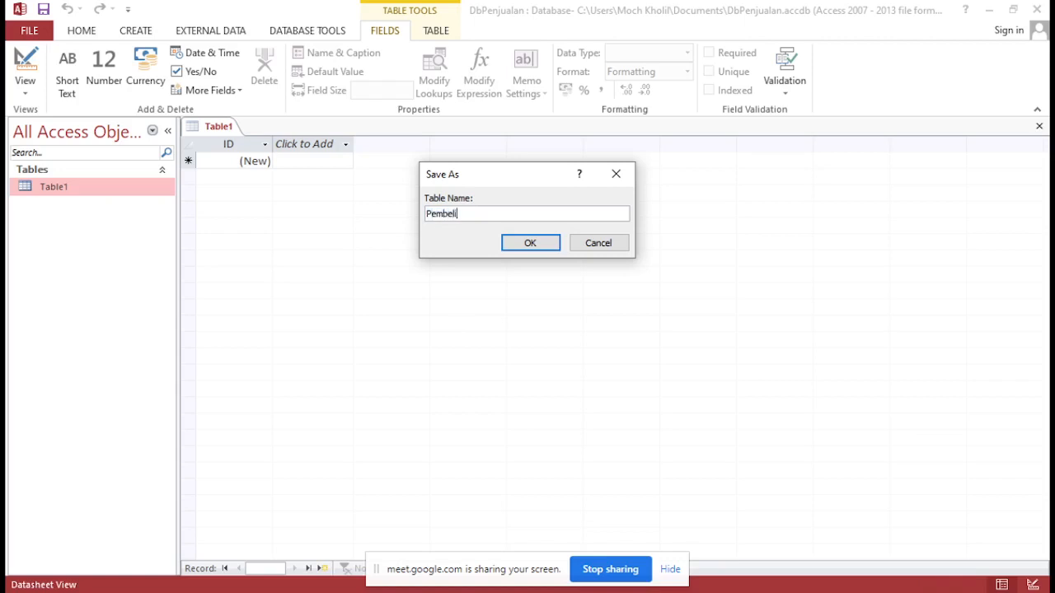
left_click(527, 244)
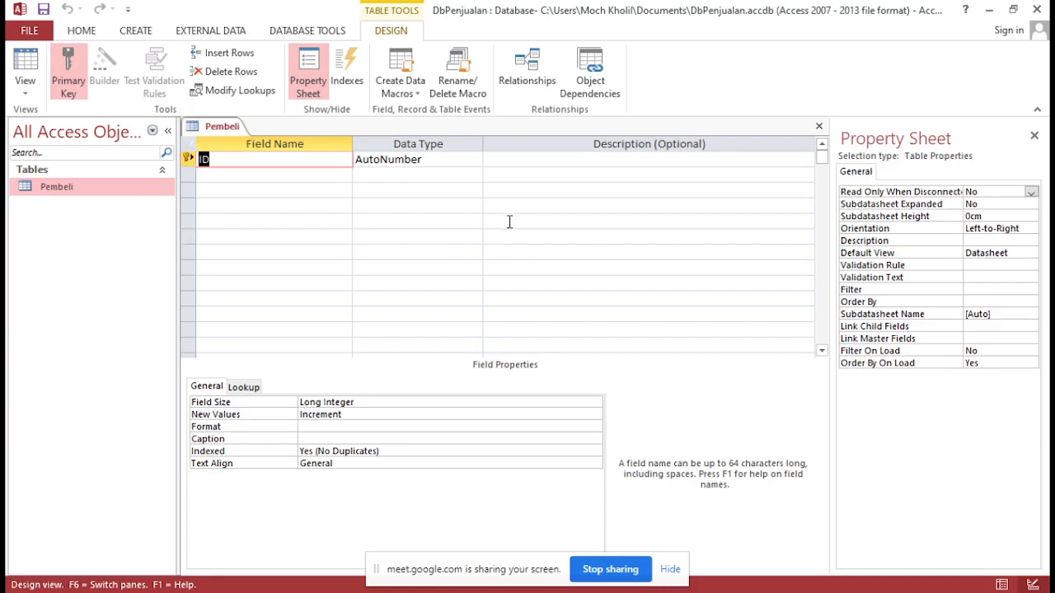
Rename the Pembeli table's primary key field to id_pembeli
left_click(283, 158)
key("BackSpace")
key("BackSpace")
type("id_pembeli")
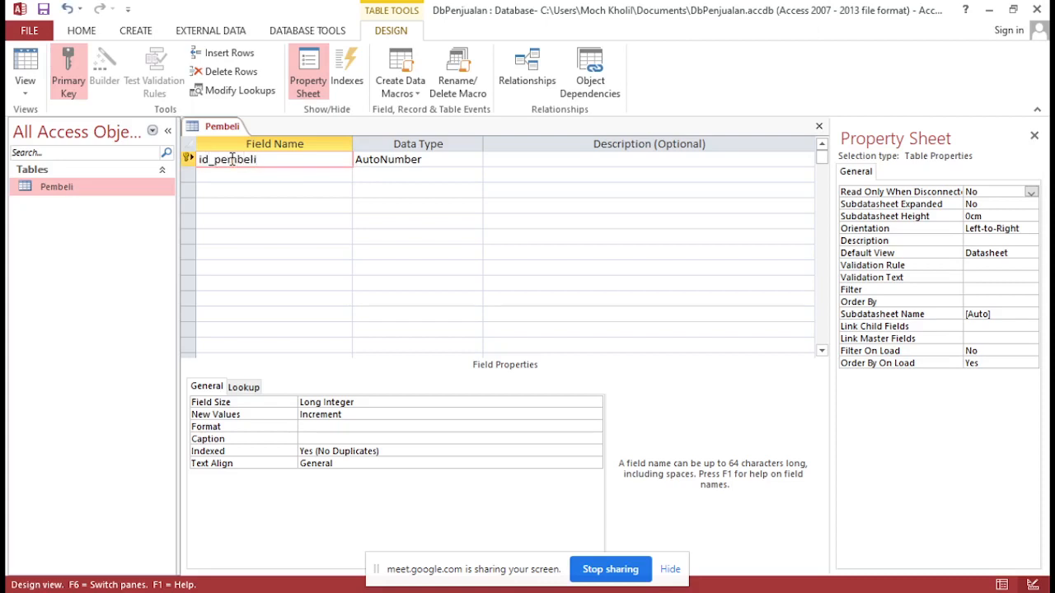
left_click(240, 174)
Consult the Pembeli table's columns in the PDF diagram in the browser, and add a field named nama below id_pembeli in Access
key("alt+Tab")
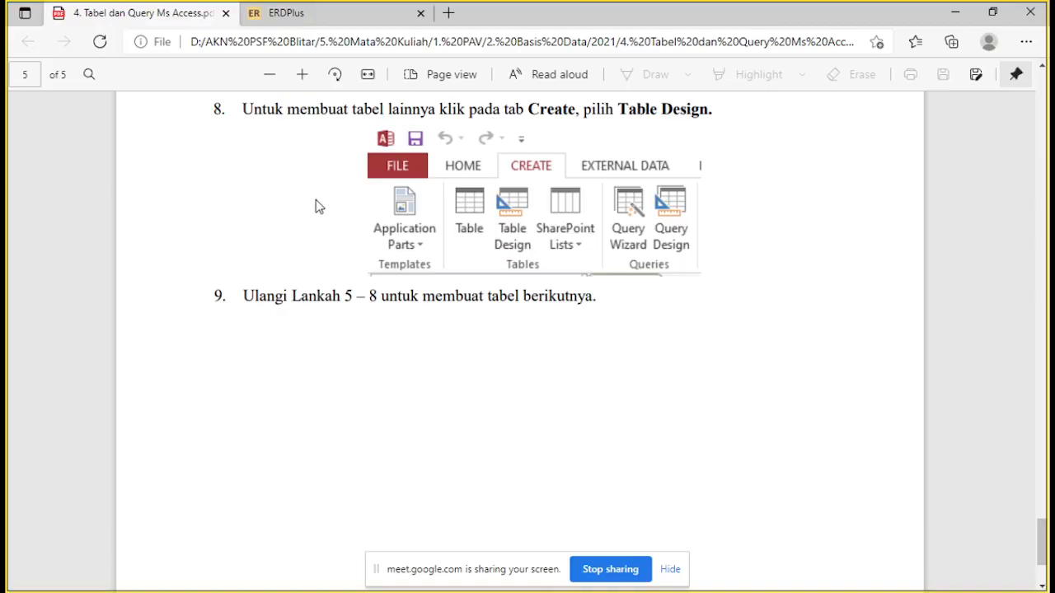
scroll(560, 354, "up", 15)
scroll(567, 356, "up", 20)
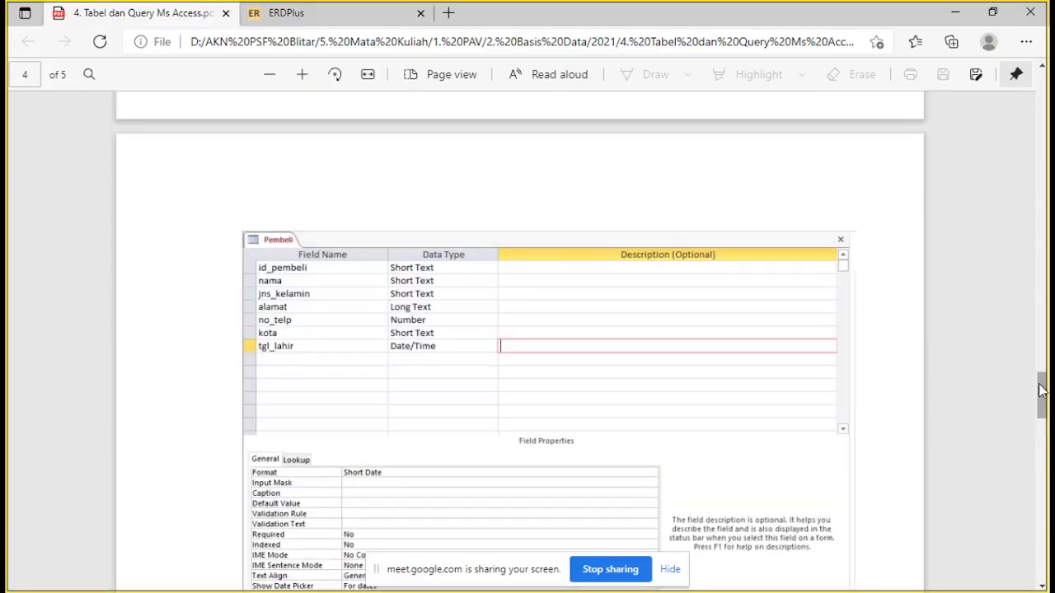
scroll(461, 313, "up", 8)
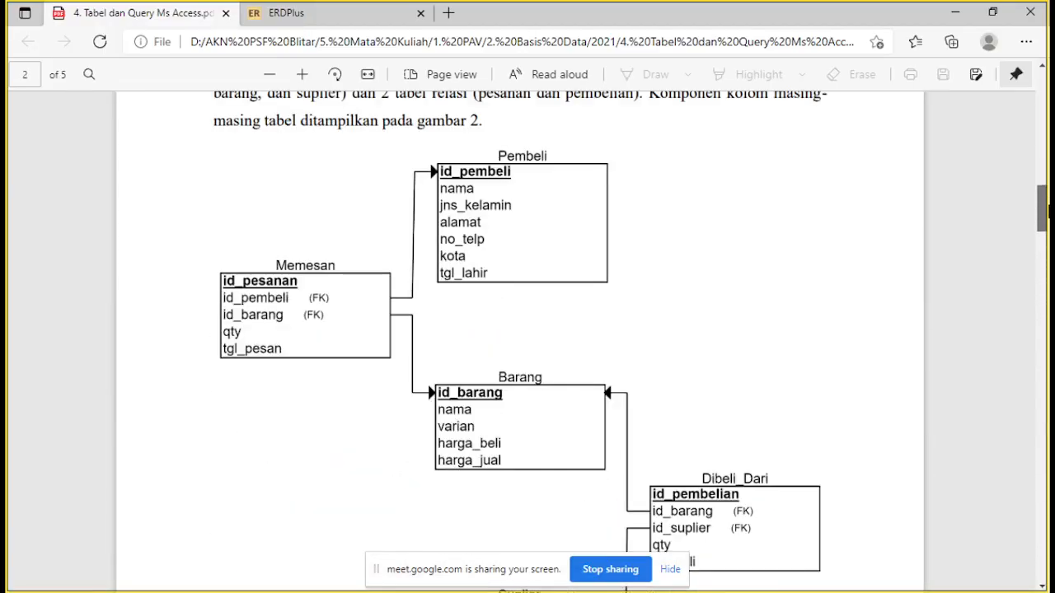
key("alt+Tab")
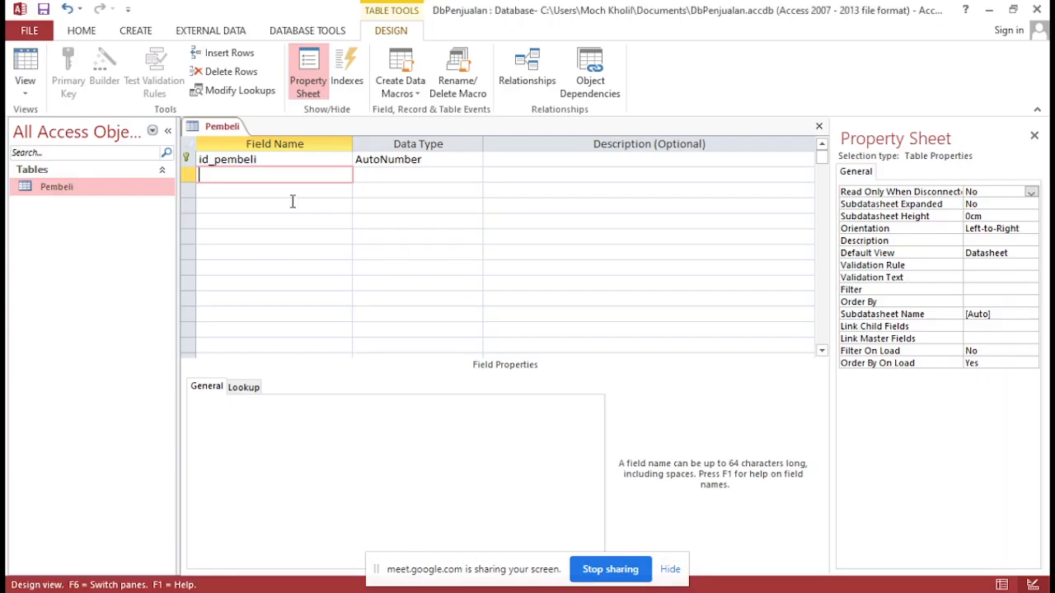
type("nama")
left_click(291, 189)
Check the PDF diagram for the next Pembeli column and add a field named jns_kelamin
key("alt+Tab")
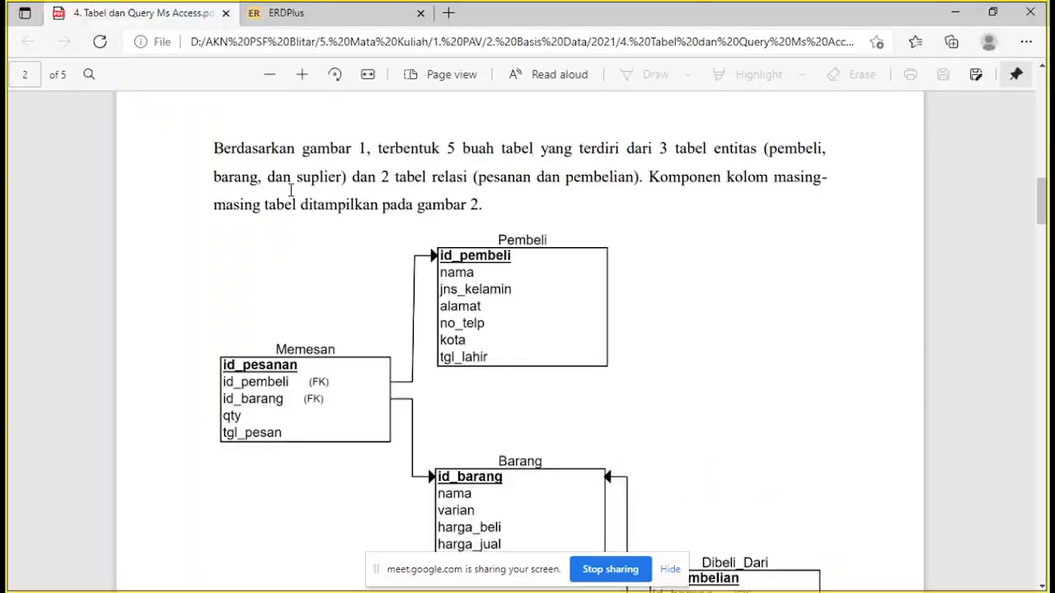
key("alt+Tab")
type("j")
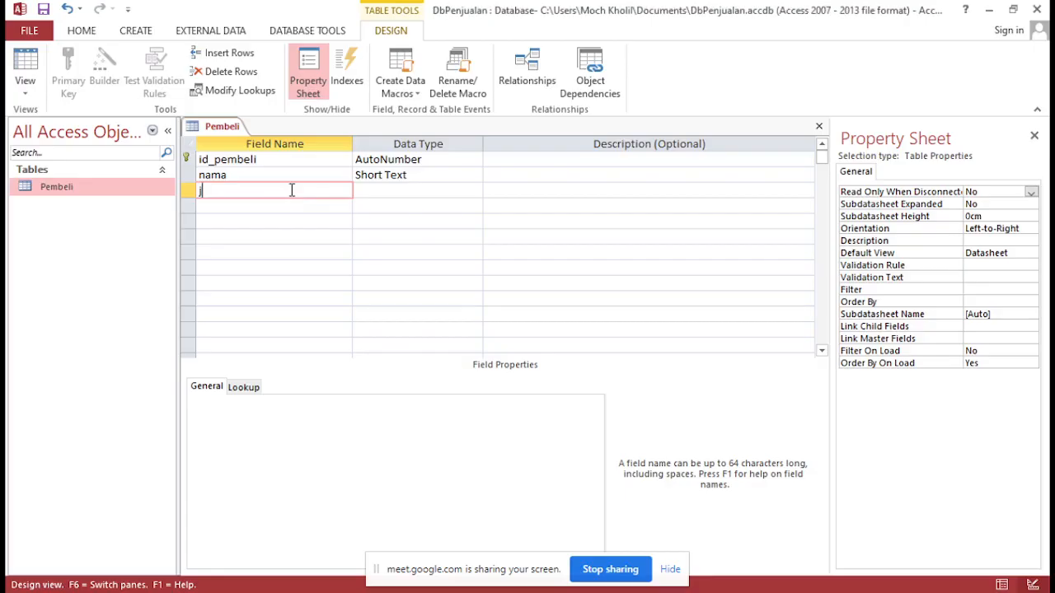
type("ns_kelamin")
left_click(295, 206)
Add the fields alamat and no_telp to the Pembeli table, following the column order in the PDF diagram
key("alt+Tab")
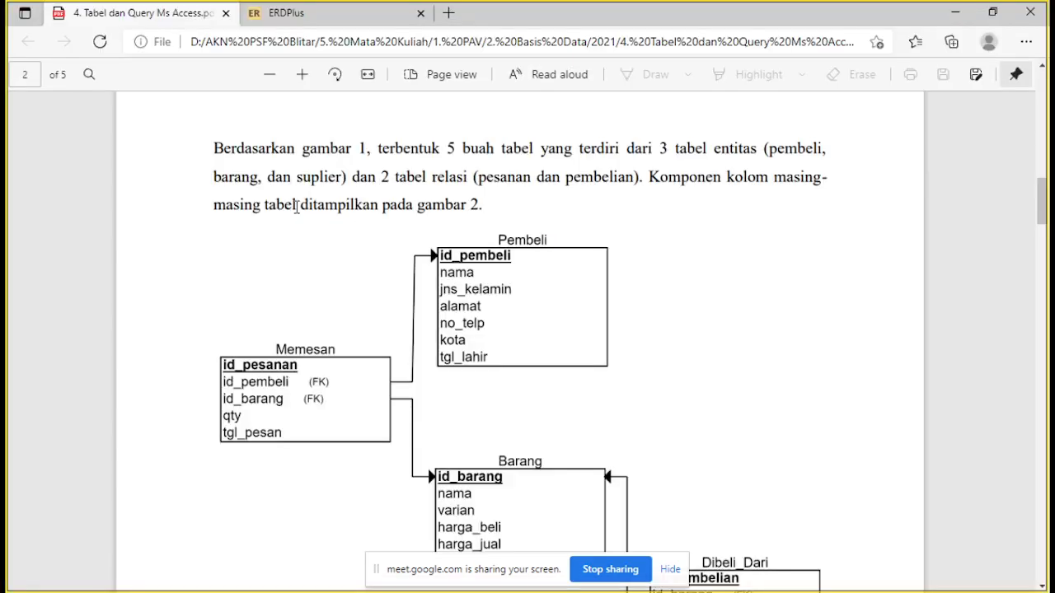
key("alt+Tab")
type("alamat")
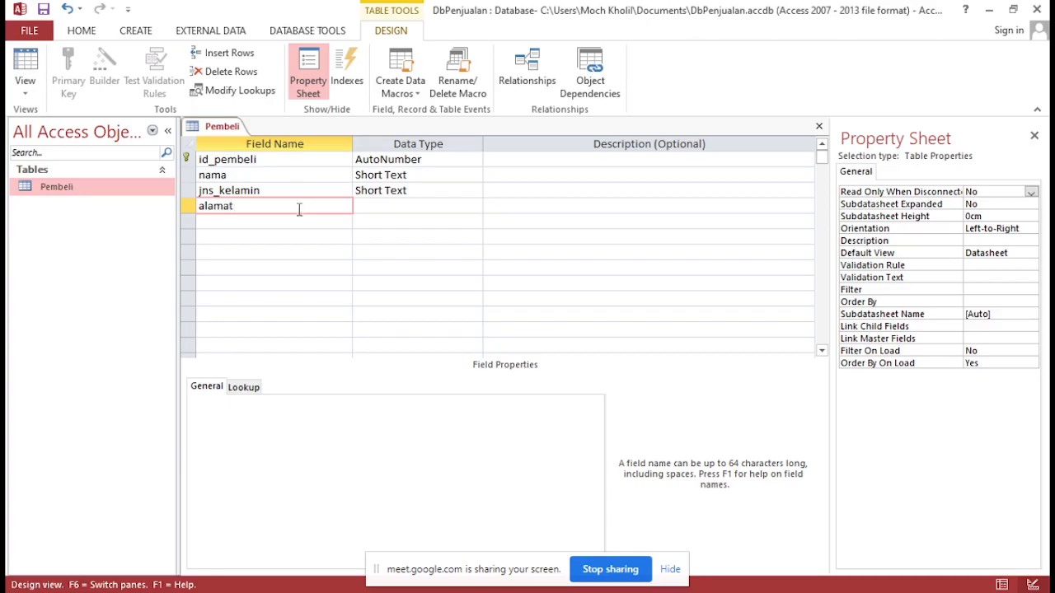
left_click(298, 223)
key("alt+Tab")
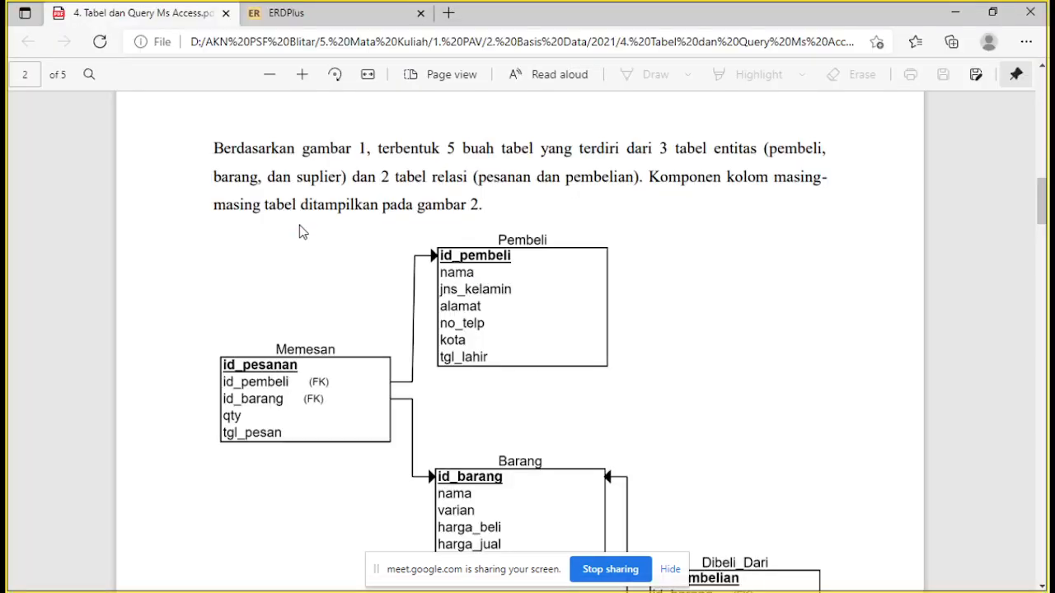
key("alt+Tab")
type("no_telp")
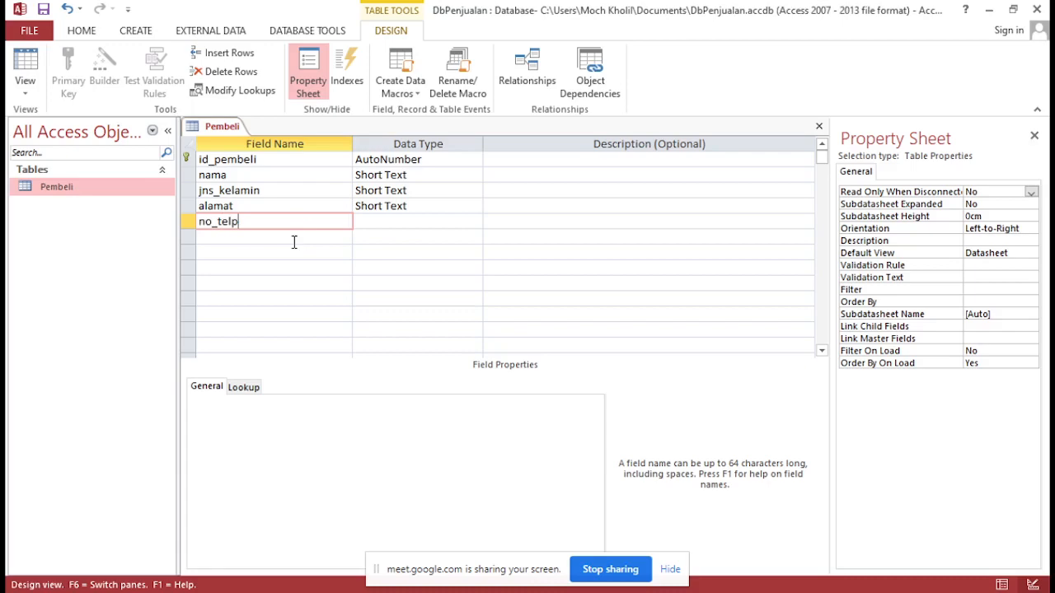
left_click(294, 241)
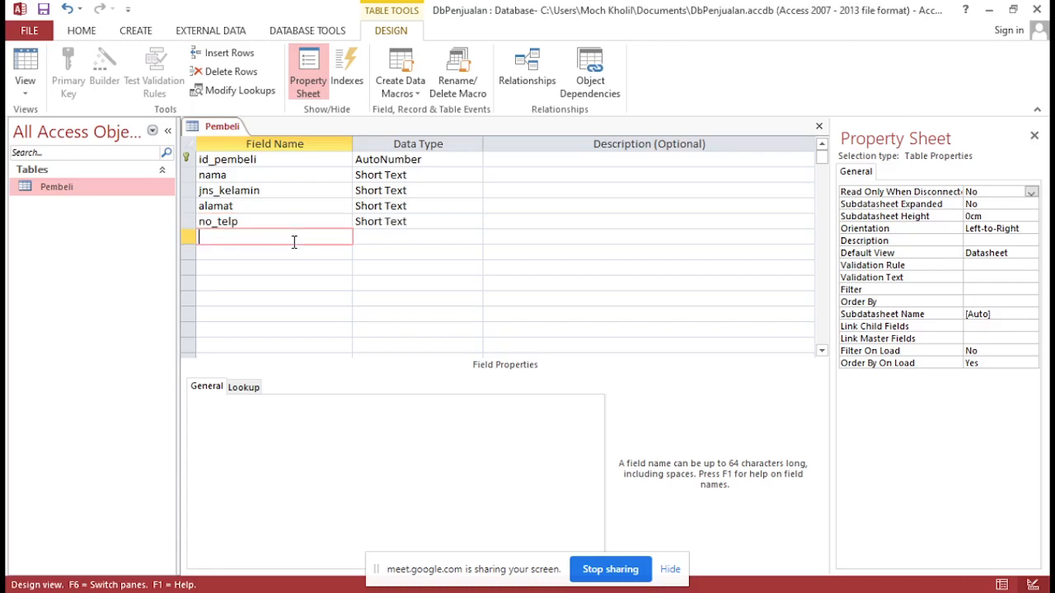
Complete the Pembeli field list with the fields kota and tgl_lahir, checking the PDF diagram
type("kota")
left_click(306, 253)
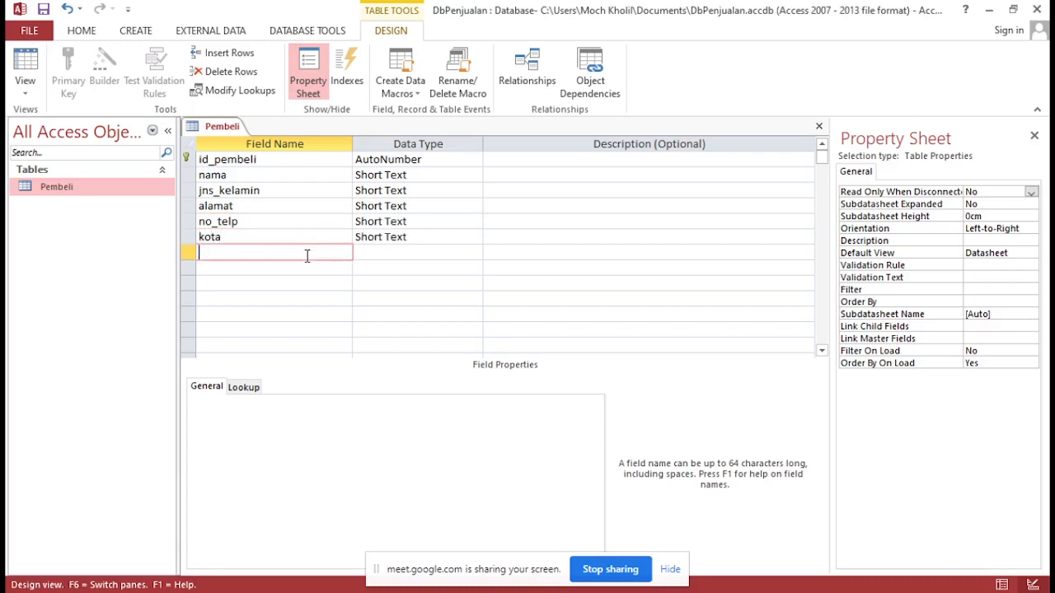
key("alt+Tab")
key("alt+Tab")
type("tgl_lahir")
Set the data type of the id_pembeli field to Short Text
left_click(427, 158)
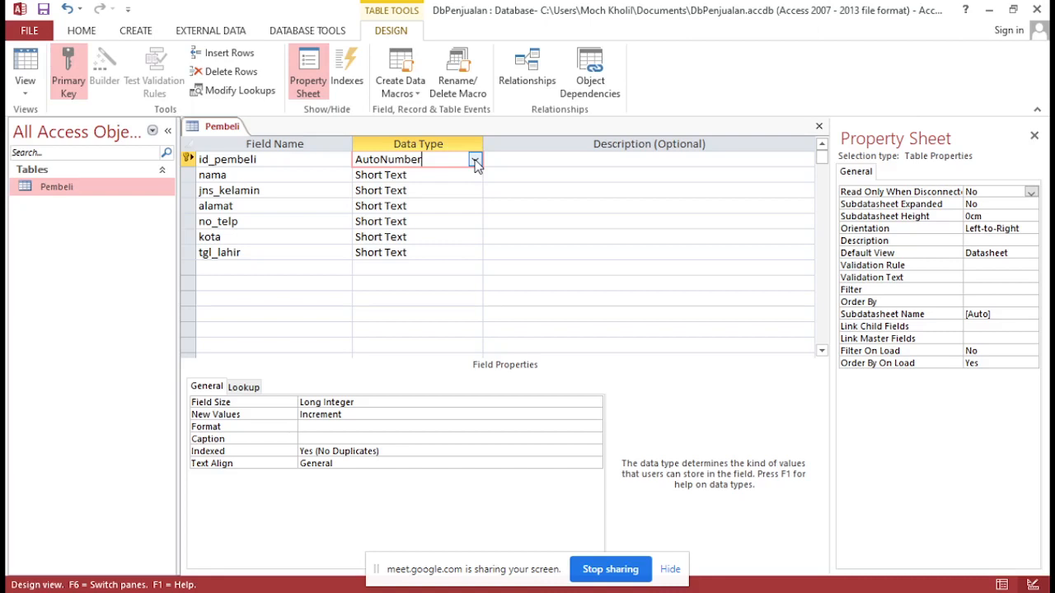
left_click(476, 162)
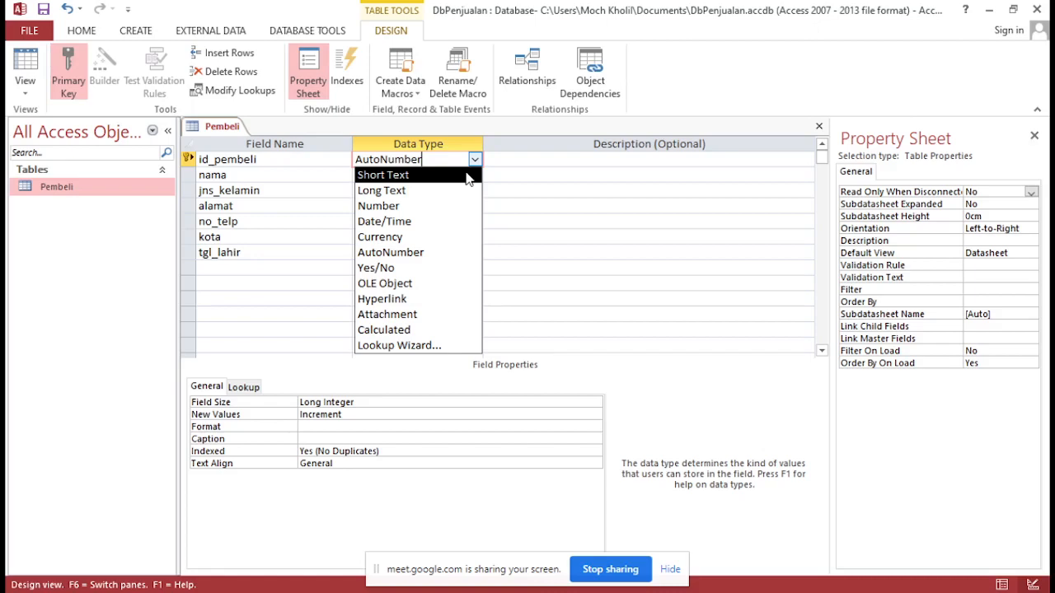
left_click(467, 175)
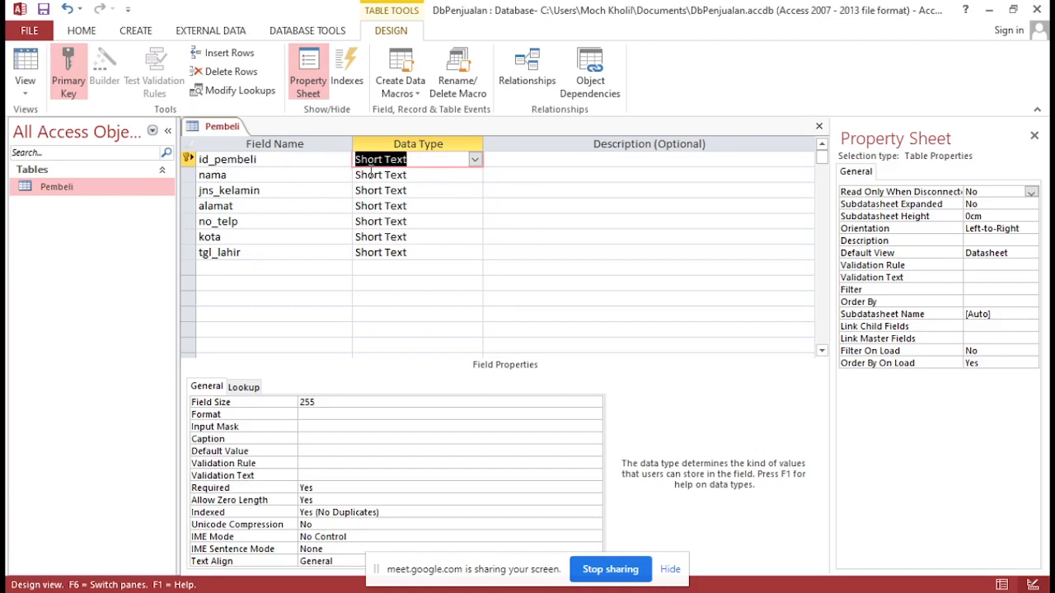
Keep the nama field as Short Text and set its field size to 30
left_click(453, 176)
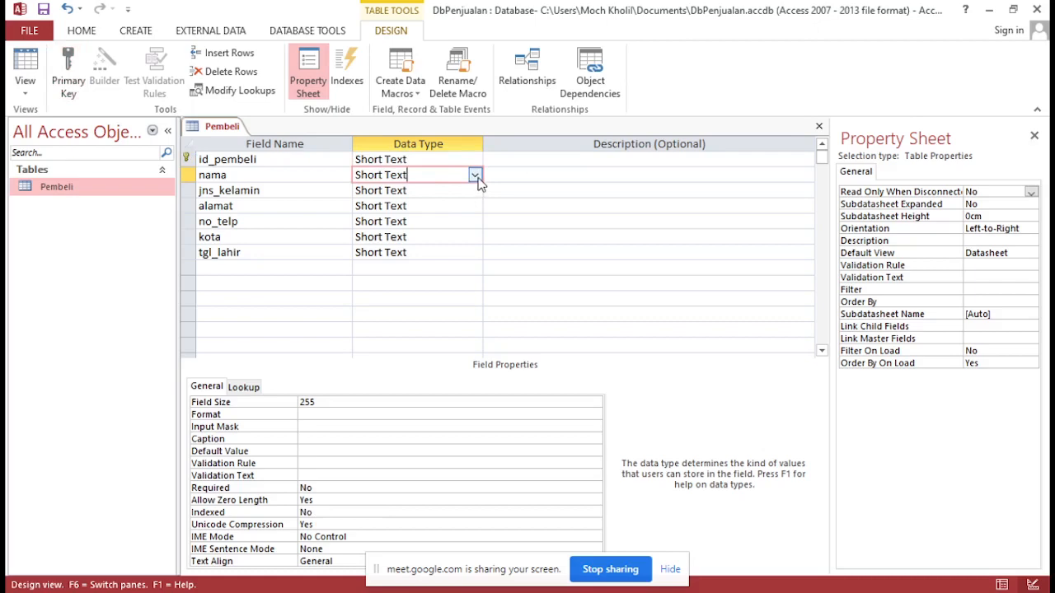
left_click(475, 178)
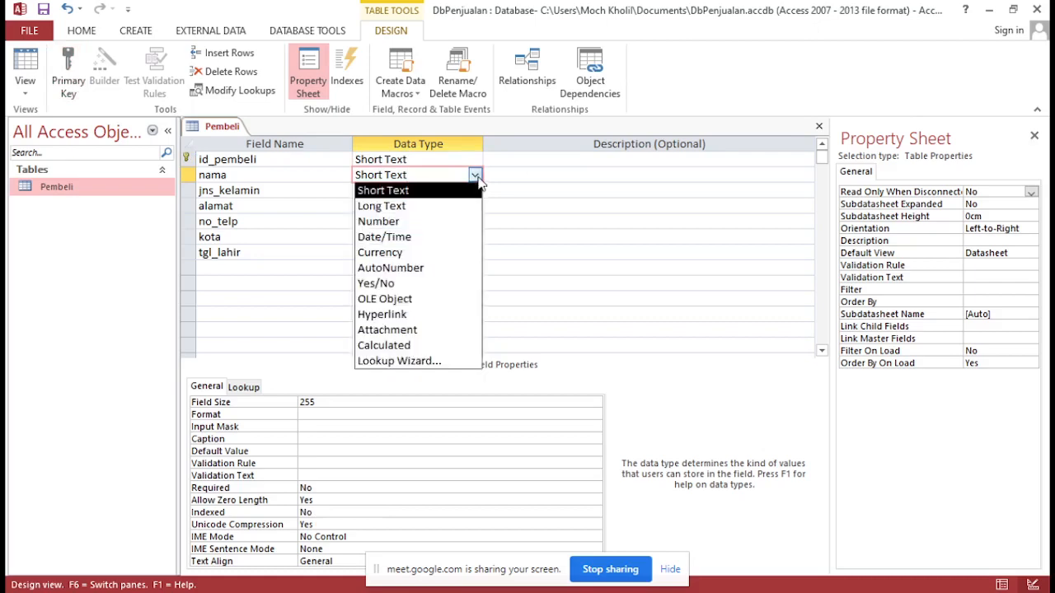
left_click(419, 191)
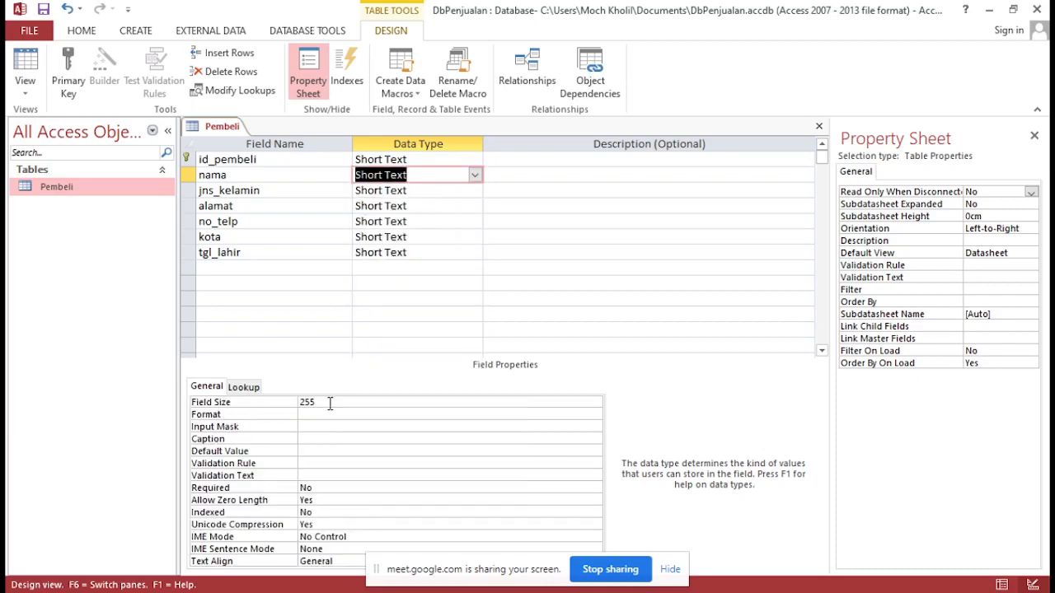
left_click(328, 403)
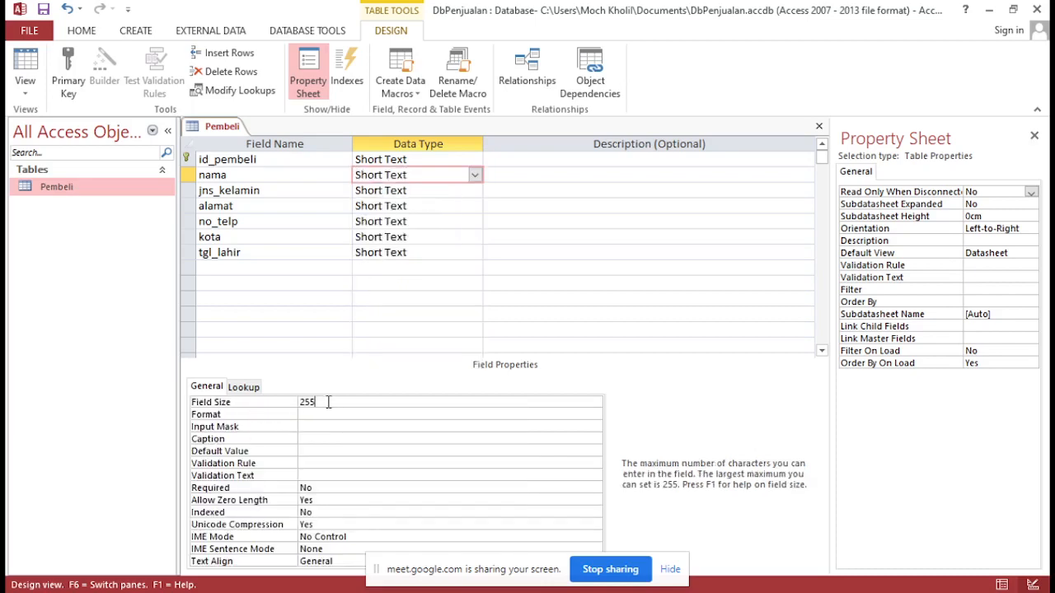
double_click(328, 403)
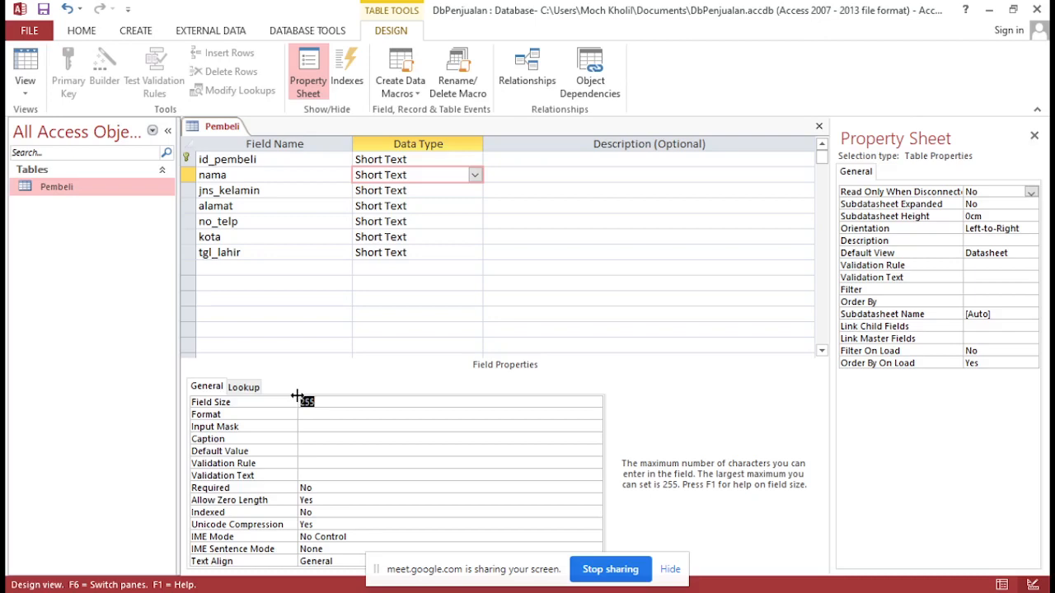
type("30")
key("Return")
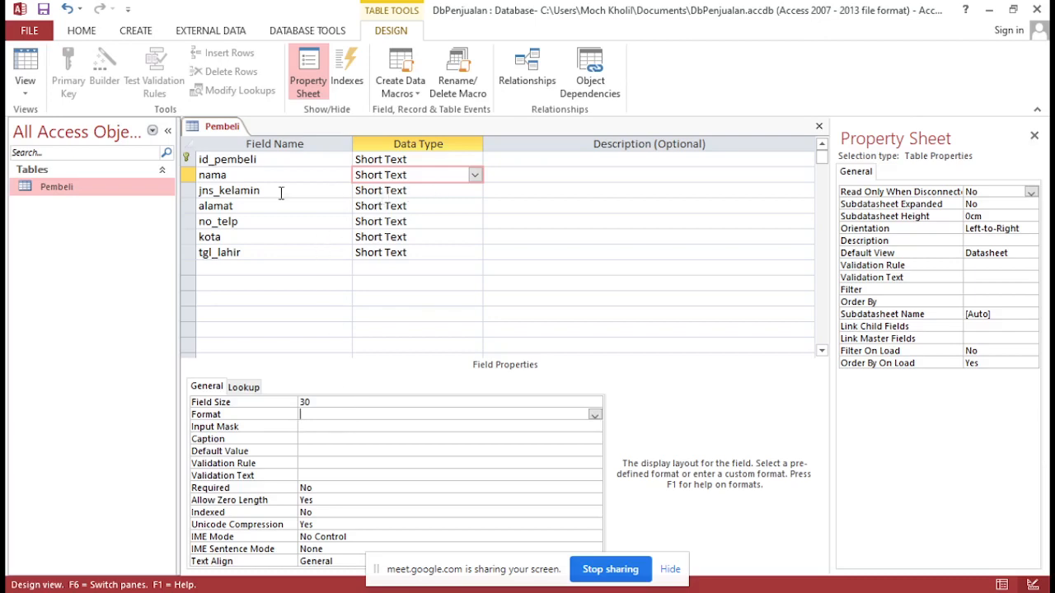
Keep the jns_kelamin field as Short Text and set its field size to 1
left_click(404, 189)
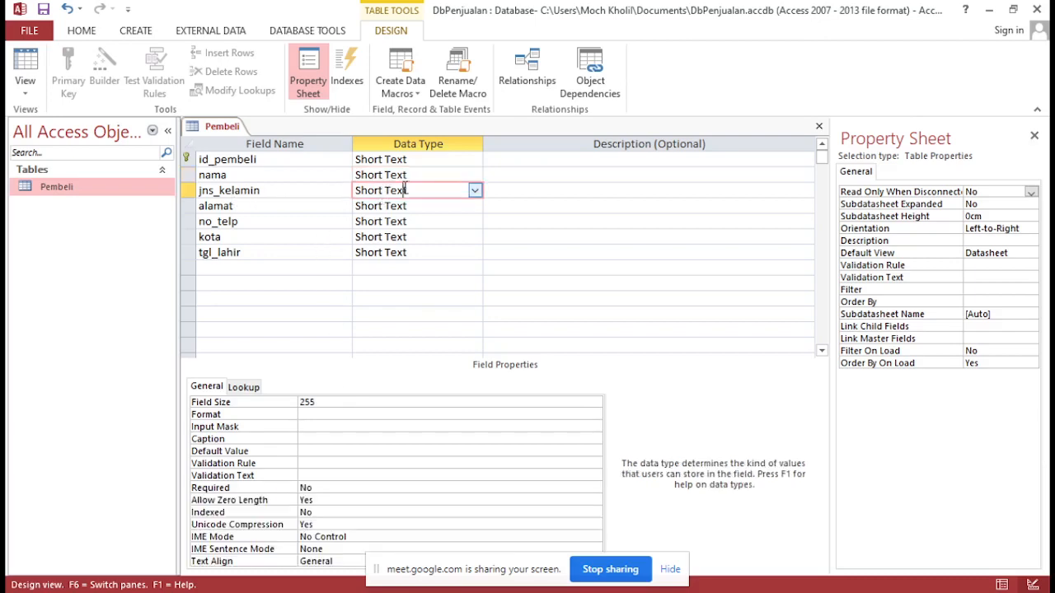
left_click(474, 190)
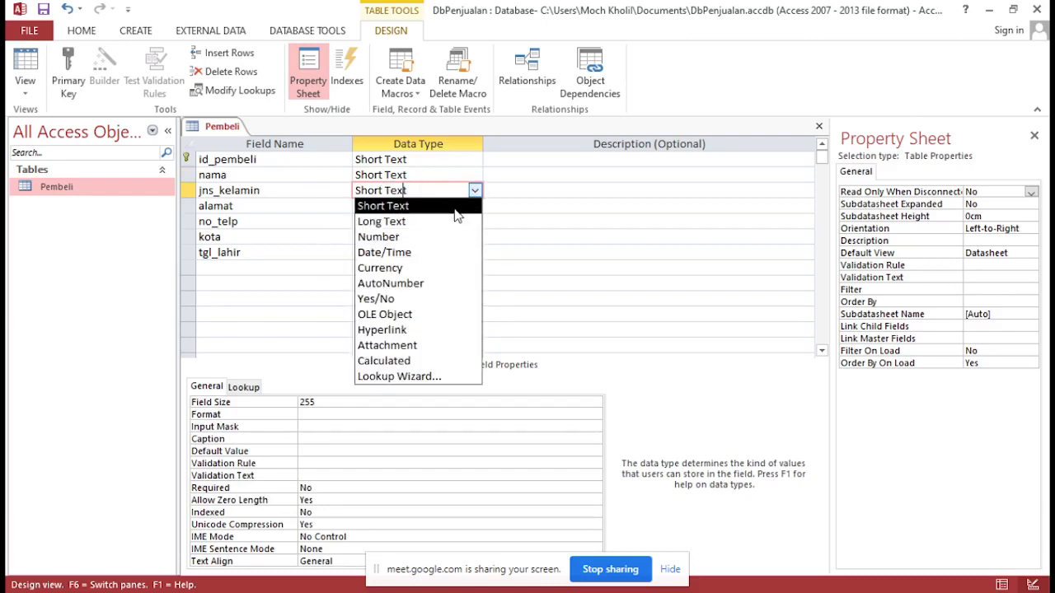
left_click(466, 205)
left_click(323, 401)
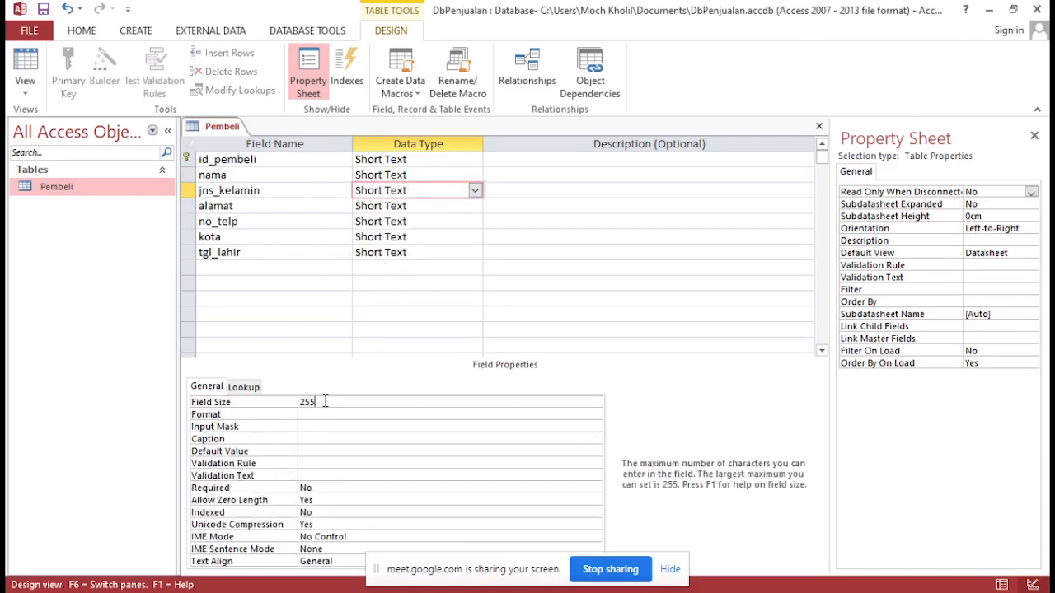
double_click(325, 401)
type("1")
key("Return")
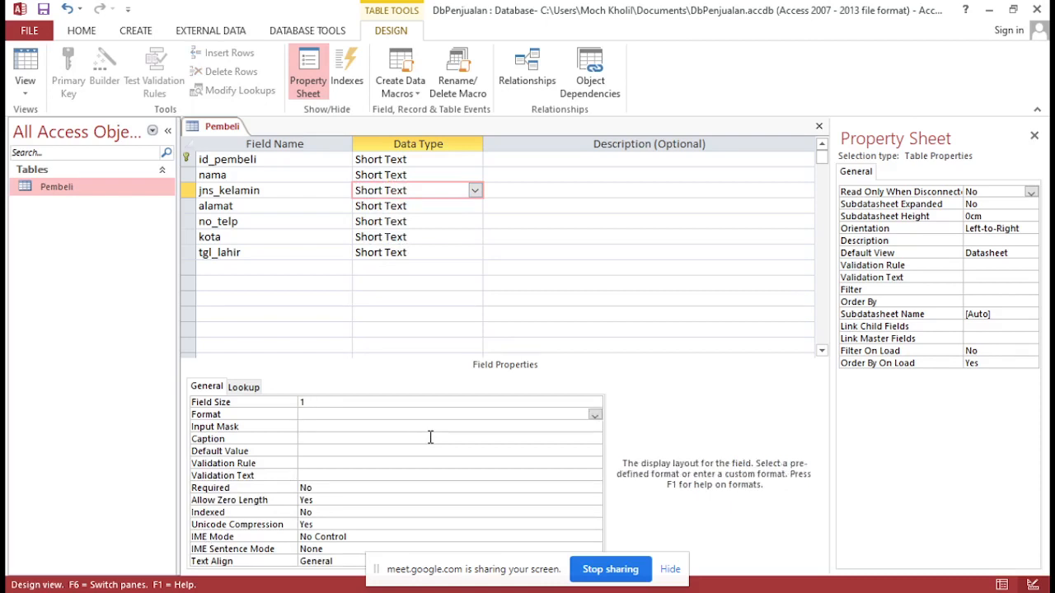
Set the data type of the alamat field to Long Text and of the no_telp field to Number
left_click(473, 207)
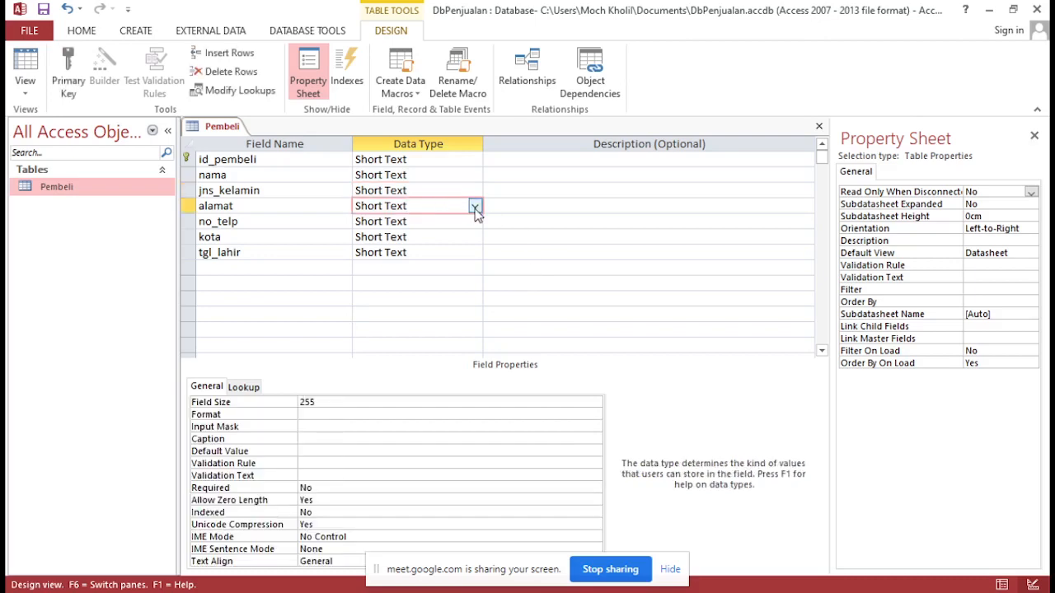
left_click(475, 207)
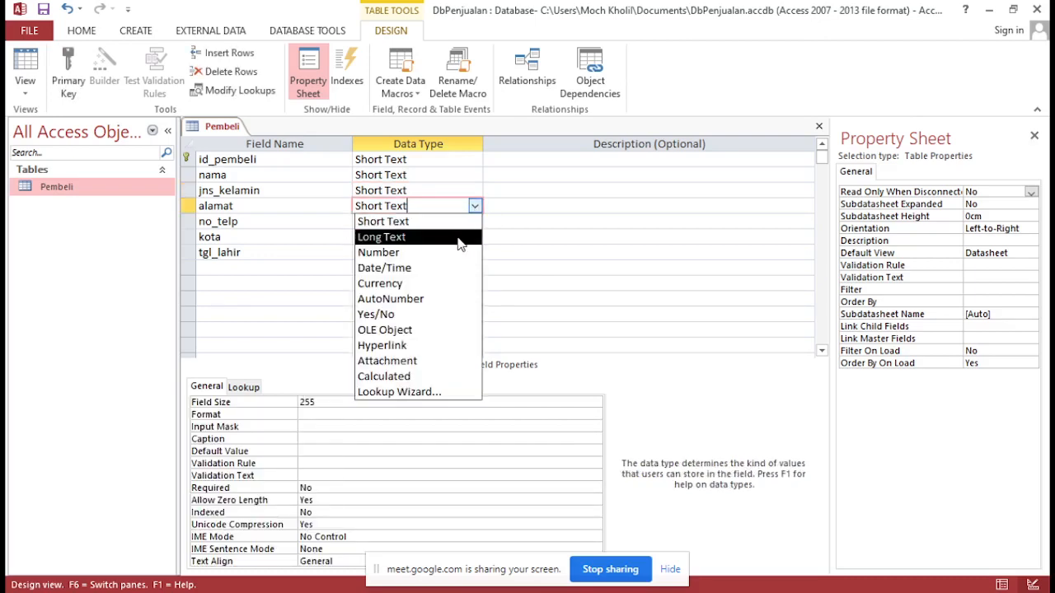
left_click(459, 238)
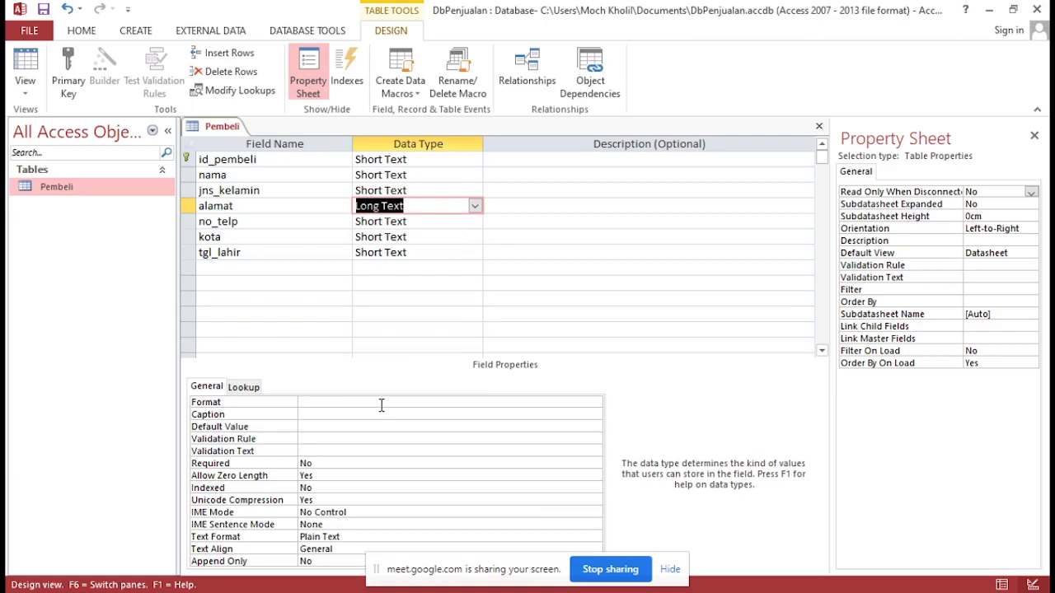
left_click(428, 228)
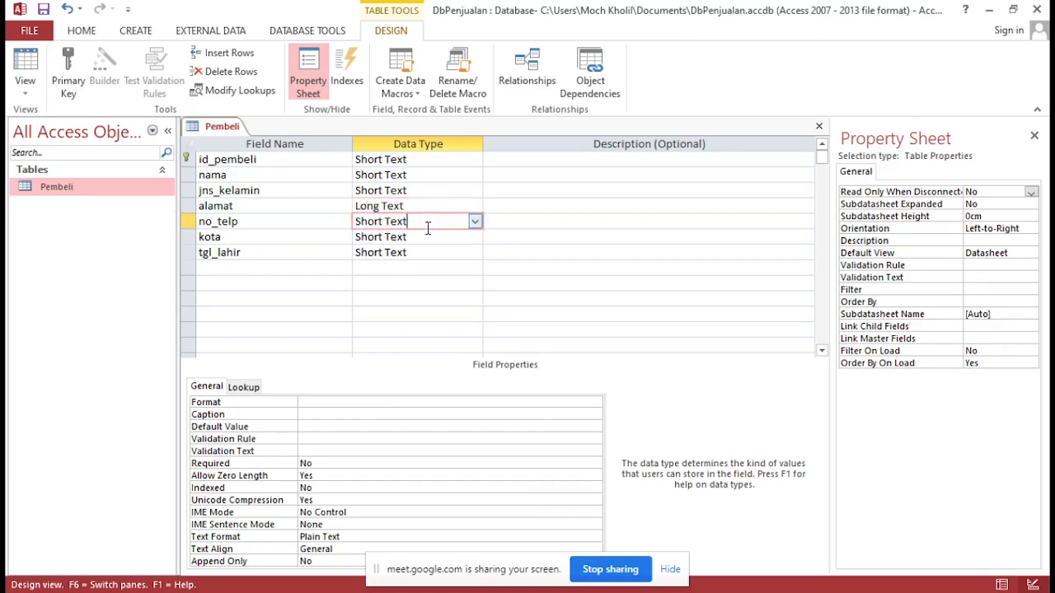
left_click(474, 221)
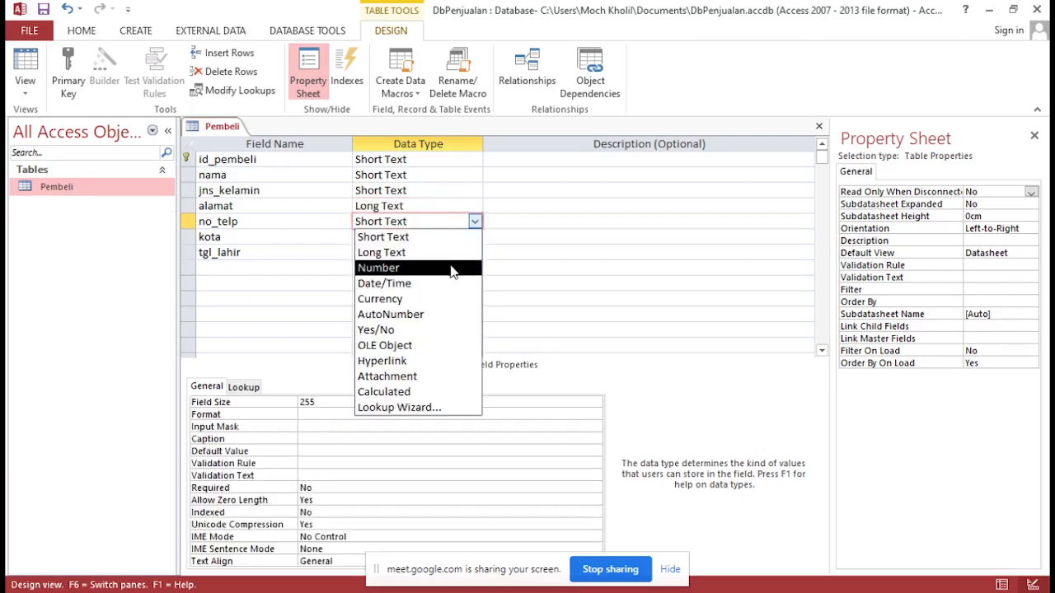
left_click(450, 269)
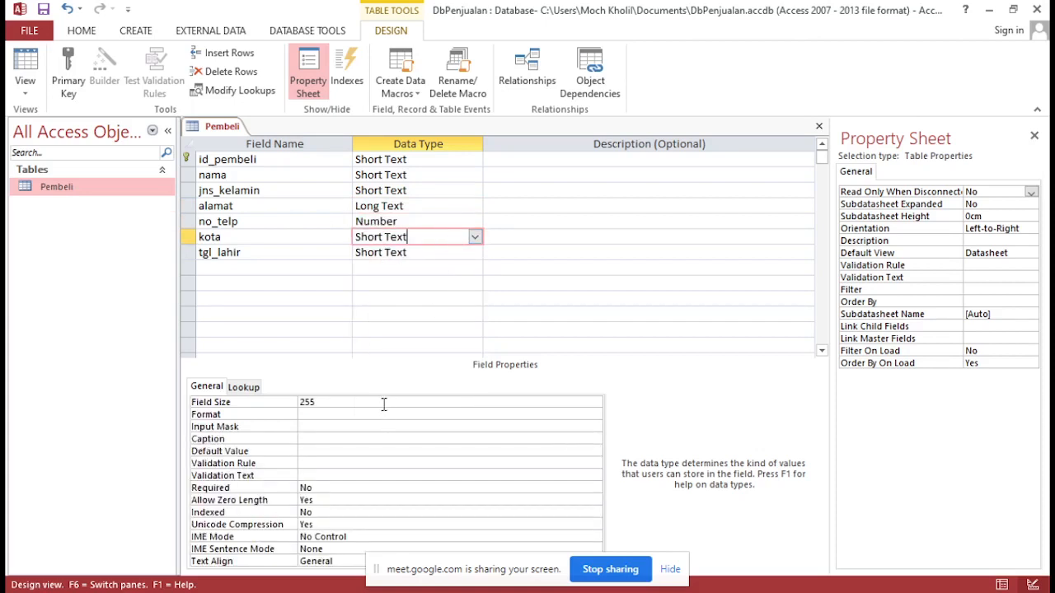
Keep the kota field as Short Text and set its field size to 30
left_click_drag(384, 404, 274, 392)
type("30")
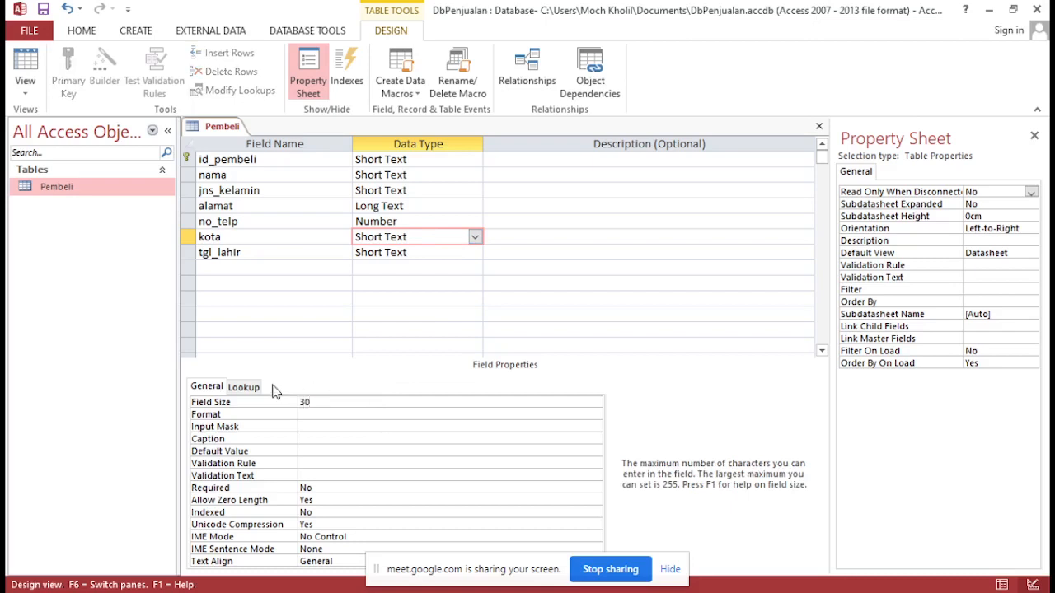
key("Return")
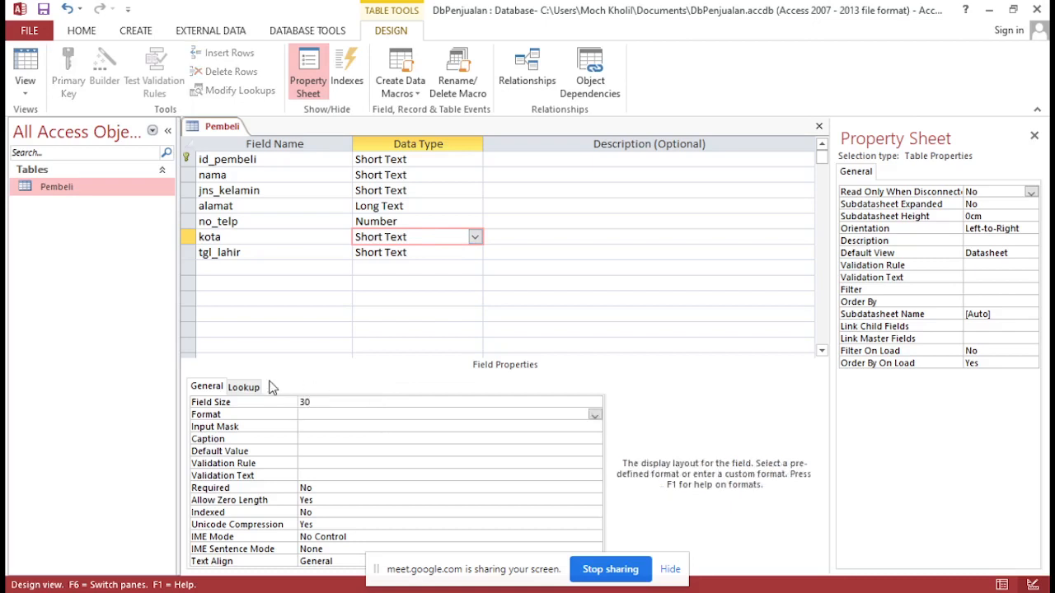
Try the Currency data type for the tgl_lahir field and look through its format options
left_click(412, 254)
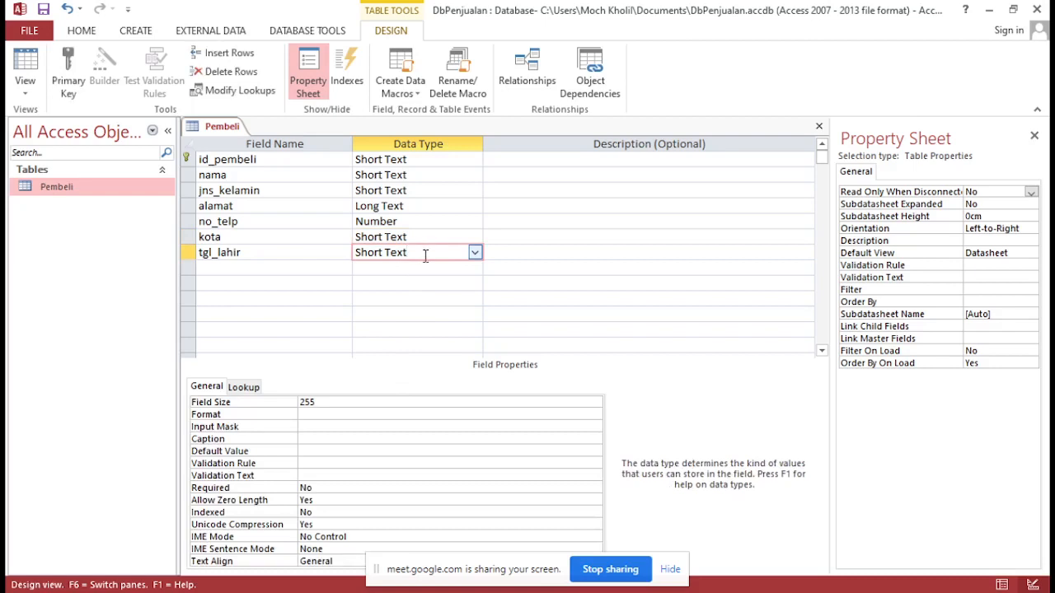
left_click(474, 253)
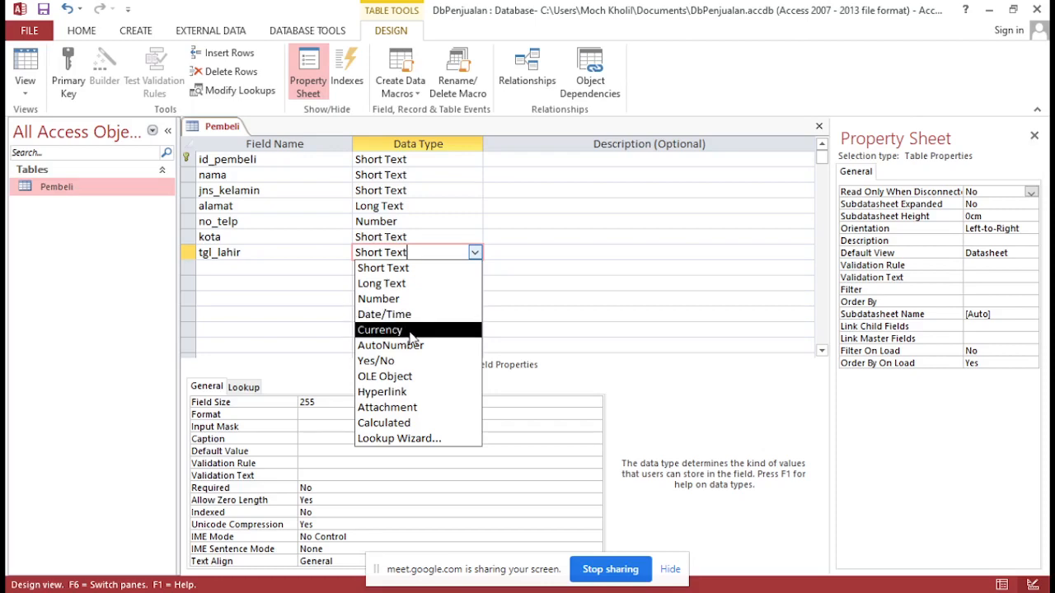
left_click(437, 331)
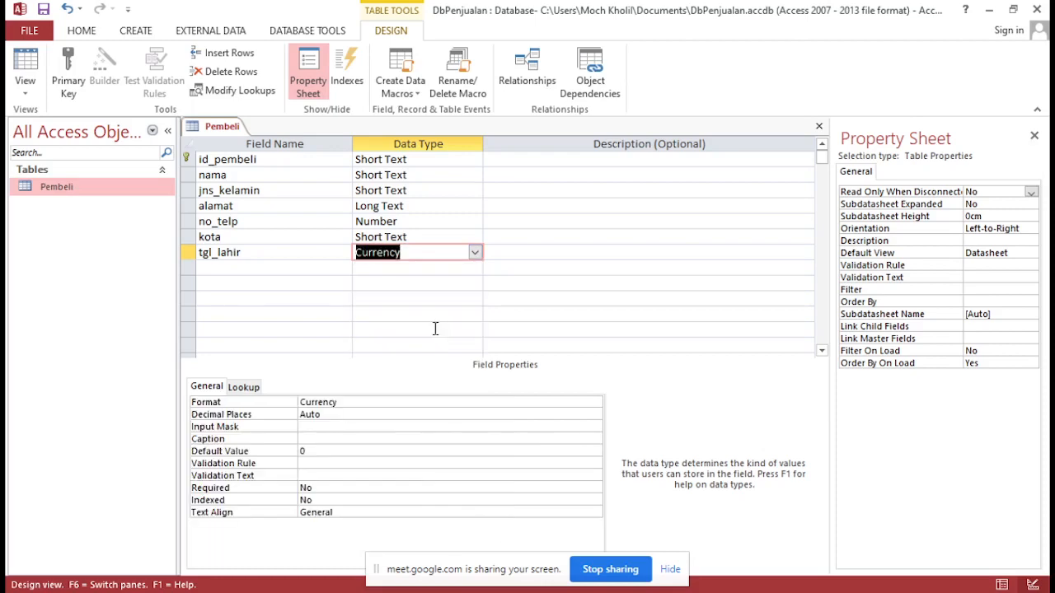
left_click(351, 405)
left_click(594, 403)
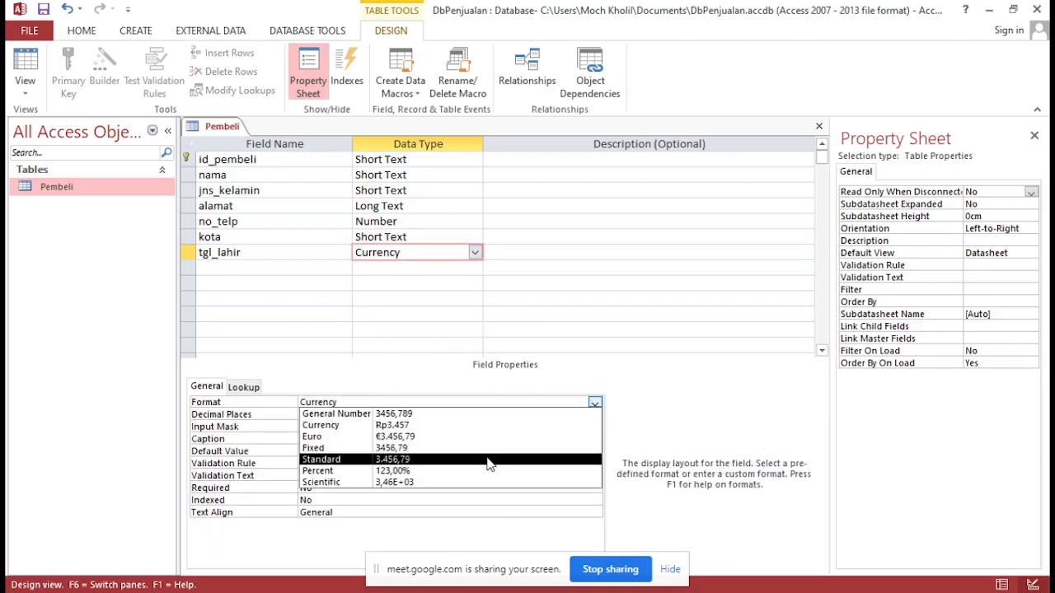
Set the tgl_lahir field to Date/Time with the Short Date format and save the Pembeli table
left_click(474, 254)
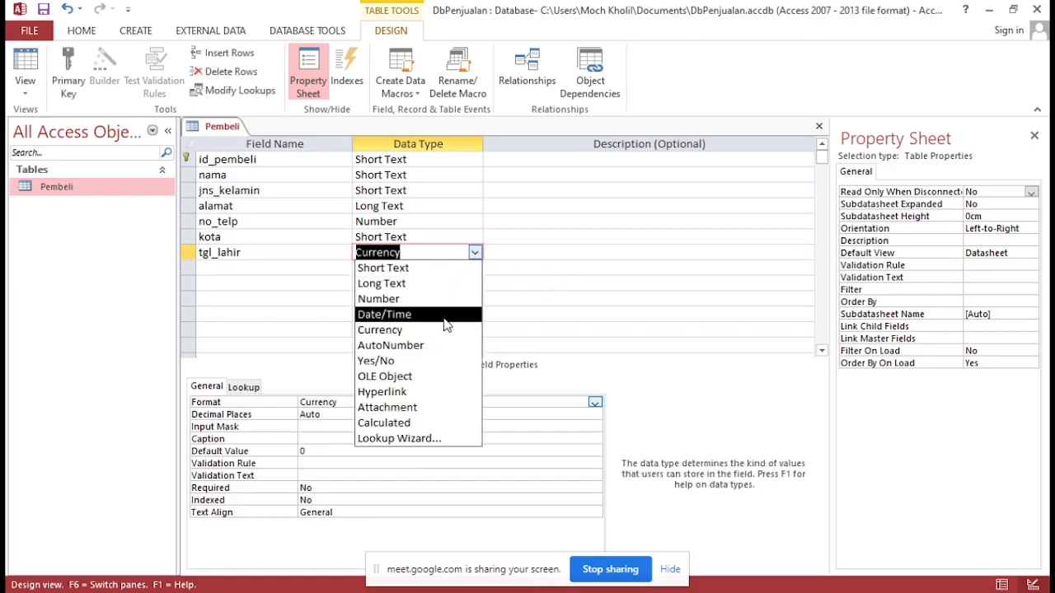
left_click(444, 318)
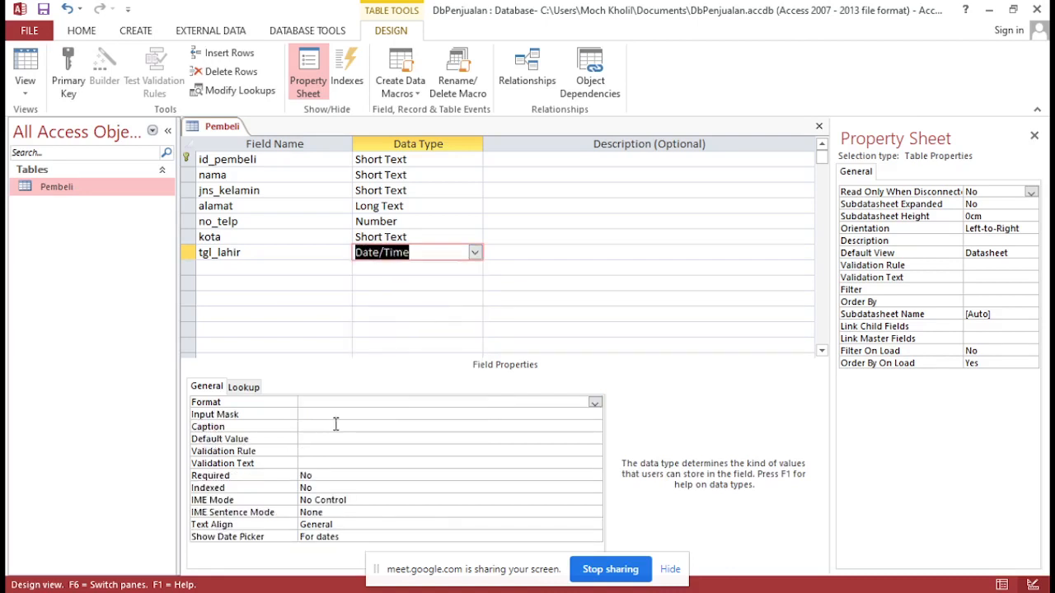
left_click(594, 403)
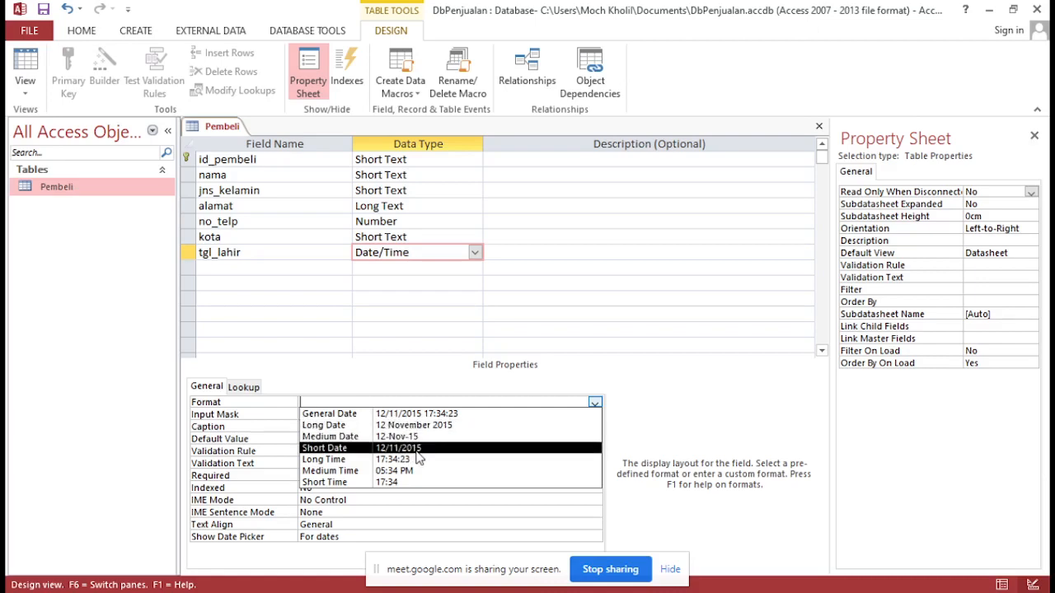
left_click(419, 451)
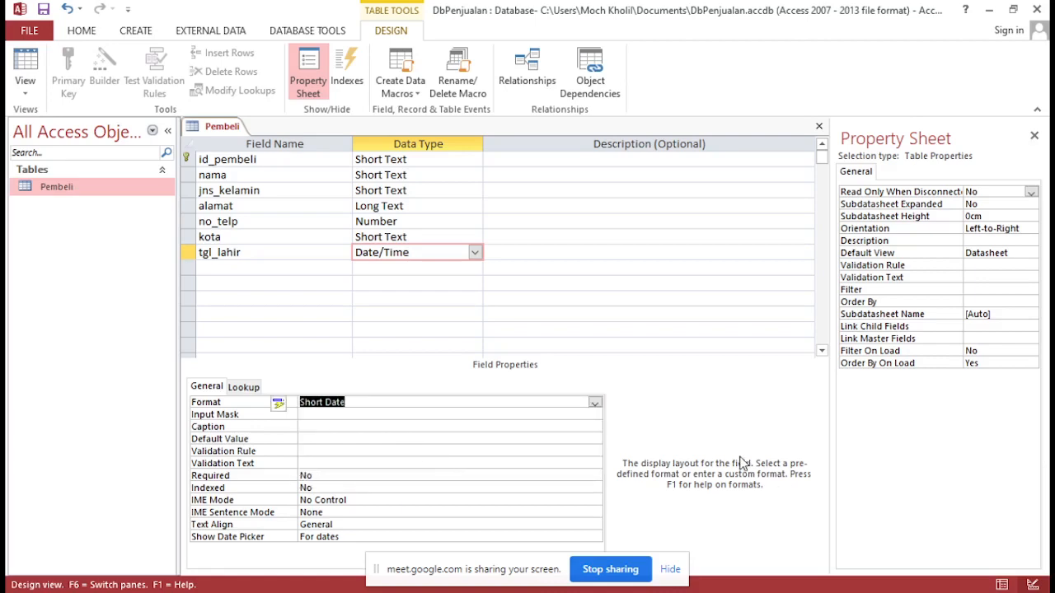
key("Return")
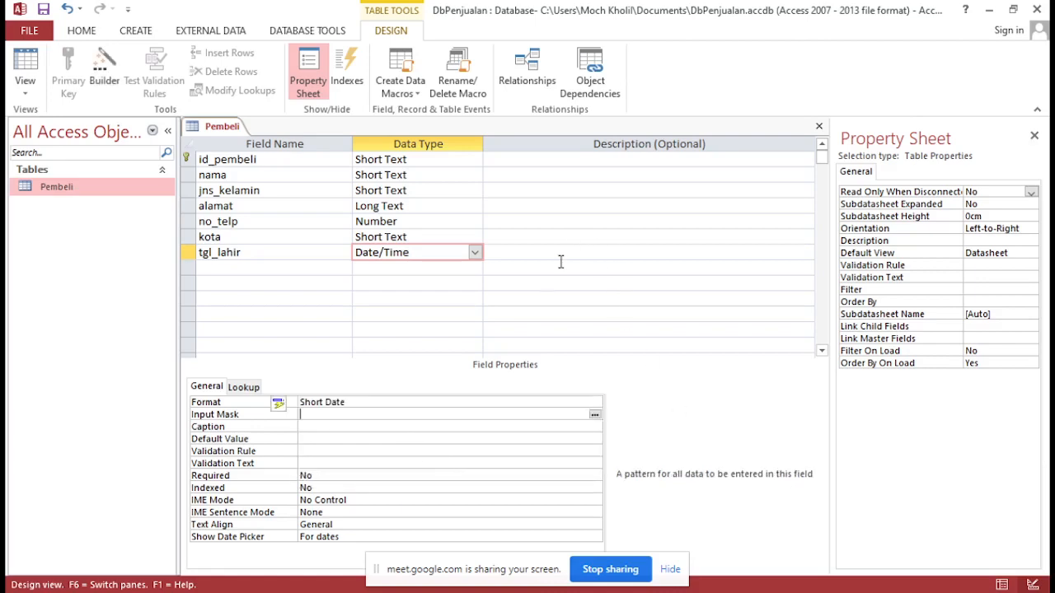
left_click(42, 11)
Remove the primary key from the id_pembeli field and assign it to the nama field instead
left_click(187, 159)
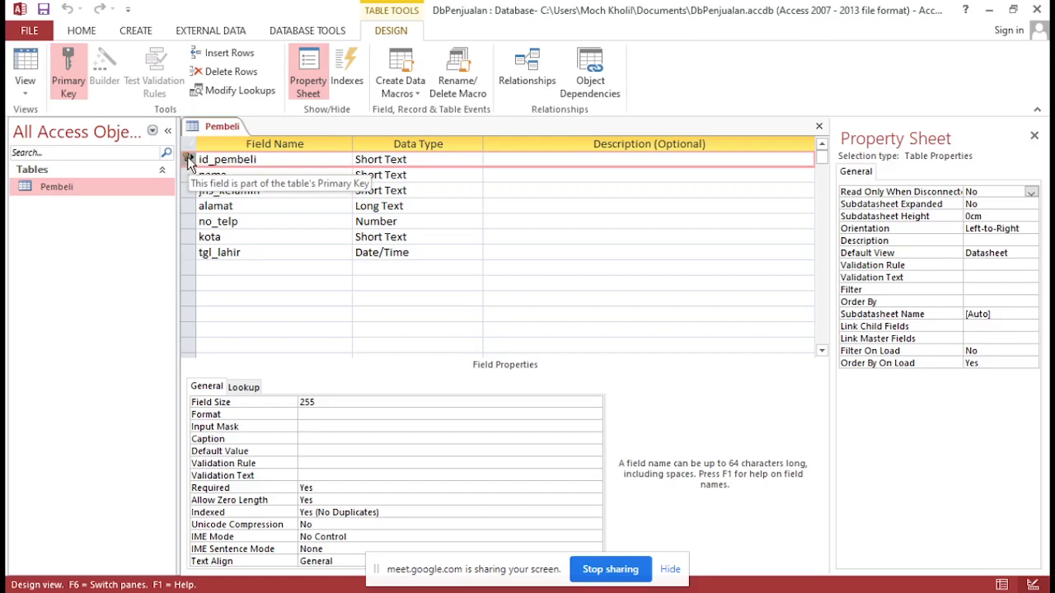
left_click(68, 72)
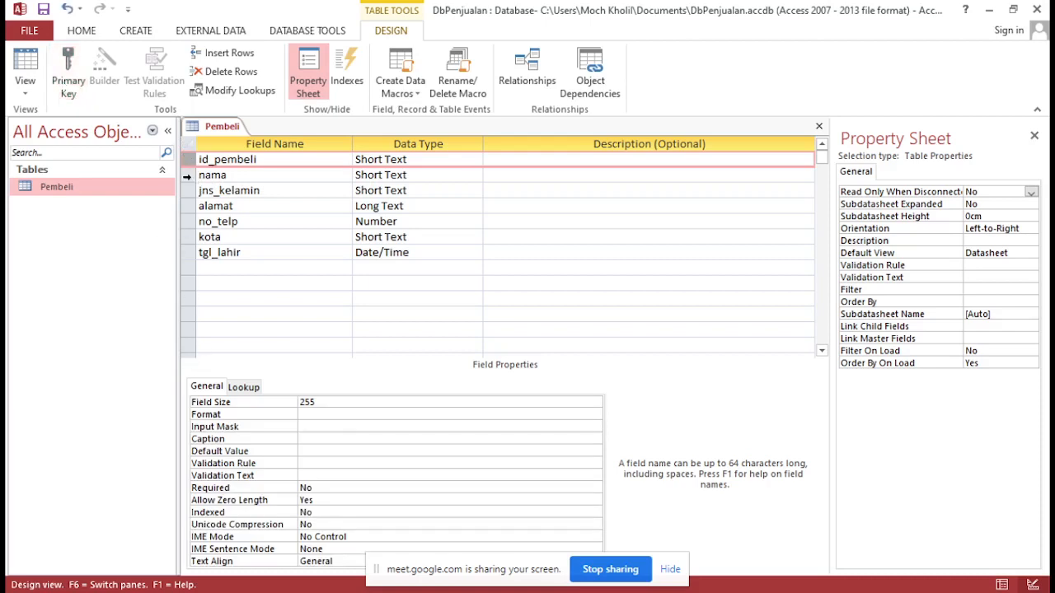
left_click(191, 174)
left_click(60, 79)
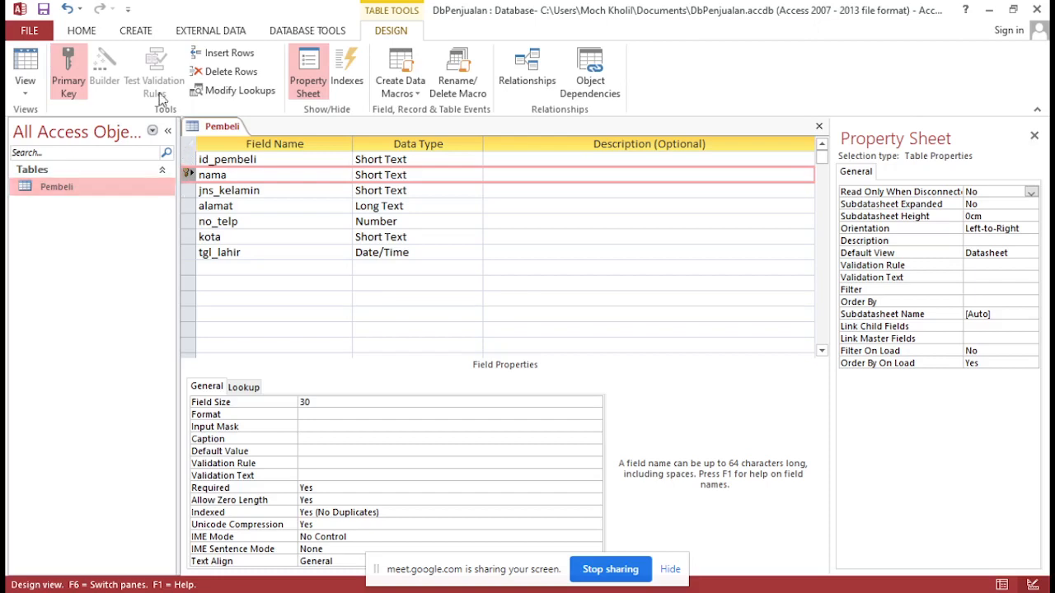
Clear the primary key from the nama field and make id_pembeli the primary key again
left_click(68, 72)
left_click(190, 159)
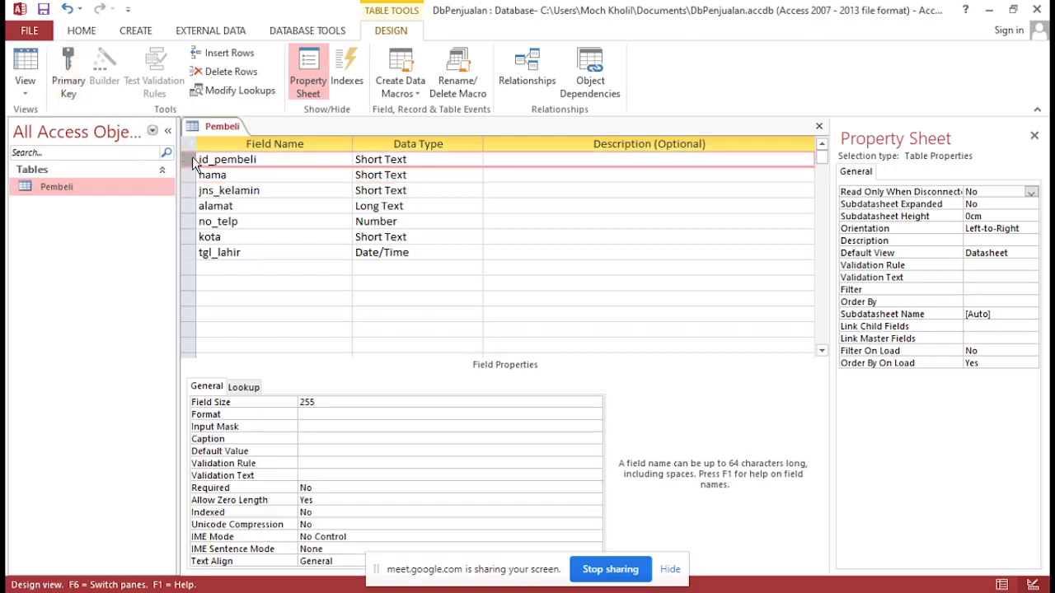
left_click(68, 78)
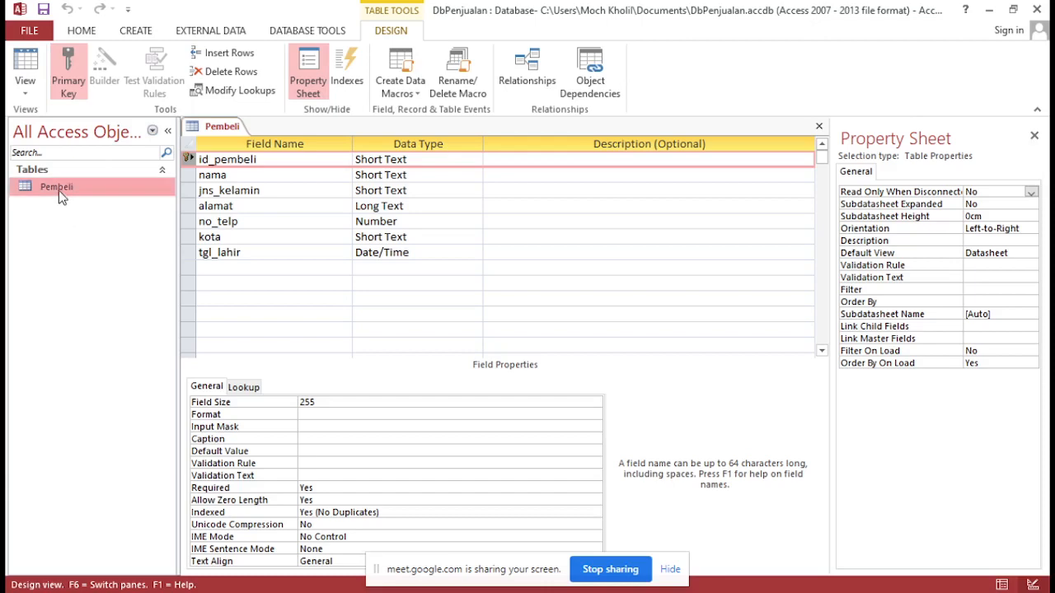
Open the Pembeli table in Datasheet View for entering records
left_click(134, 32)
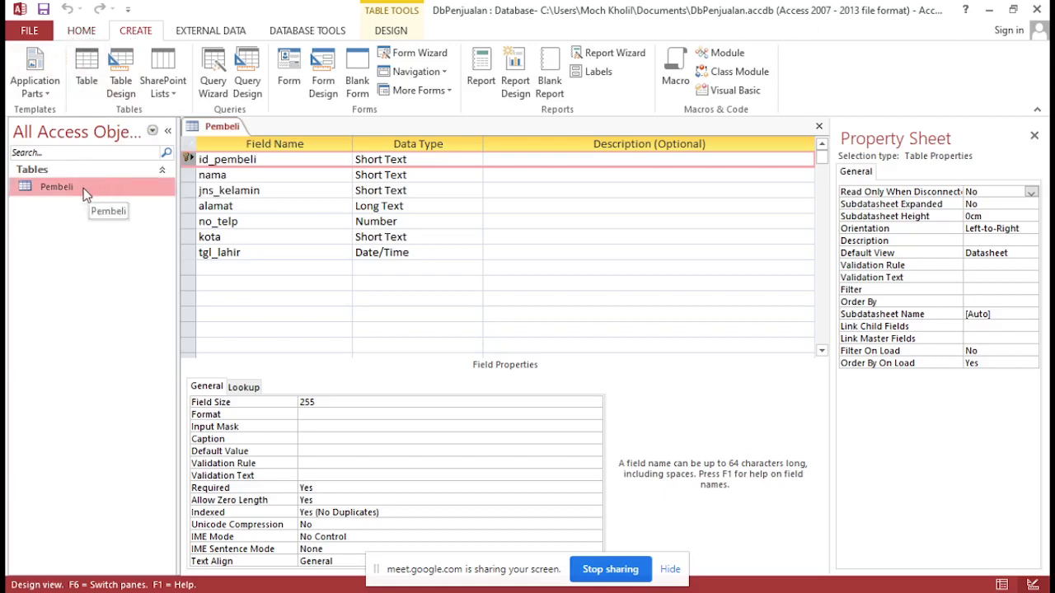
left_click(81, 33)
left_click(25, 82)
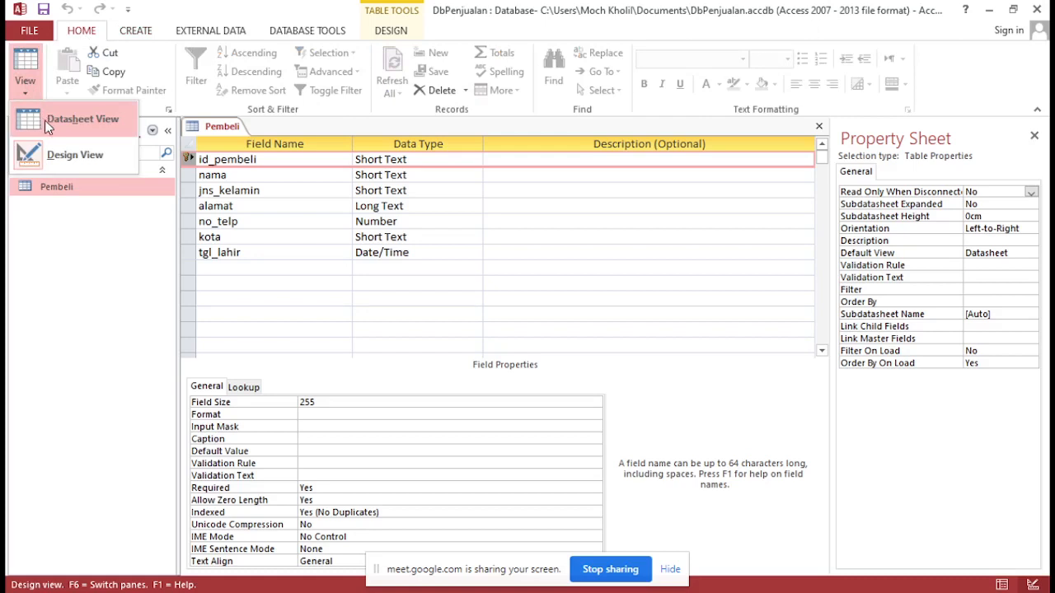
left_click(33, 272)
right_click(47, 188)
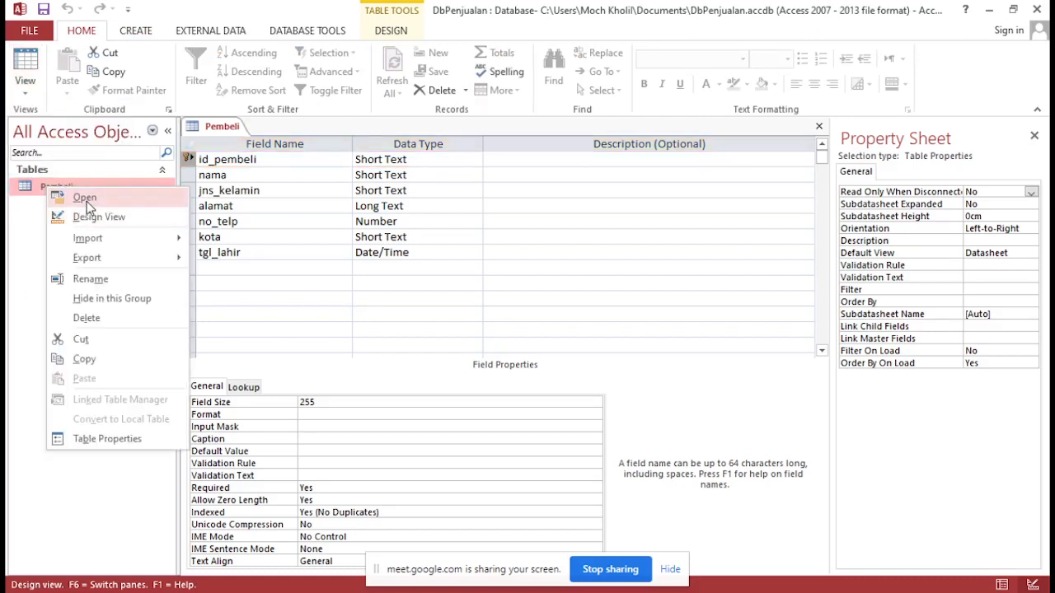
left_click(84, 199)
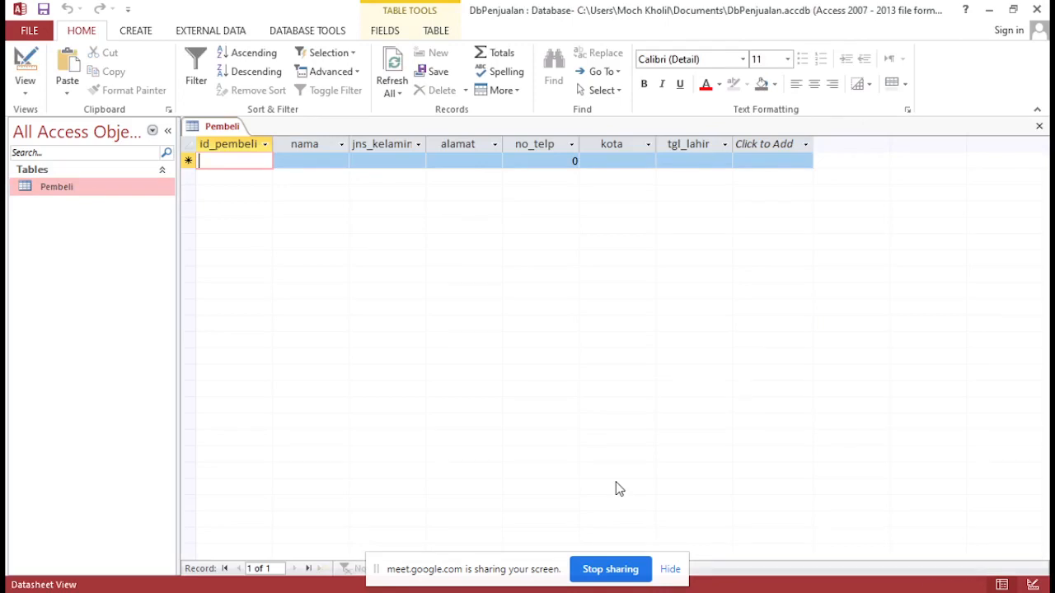
Start the first Pembeli record by entering the buyer's ID in id_pembeli and the buyer's name in nama
key("Caps_Lock")
type("P001")
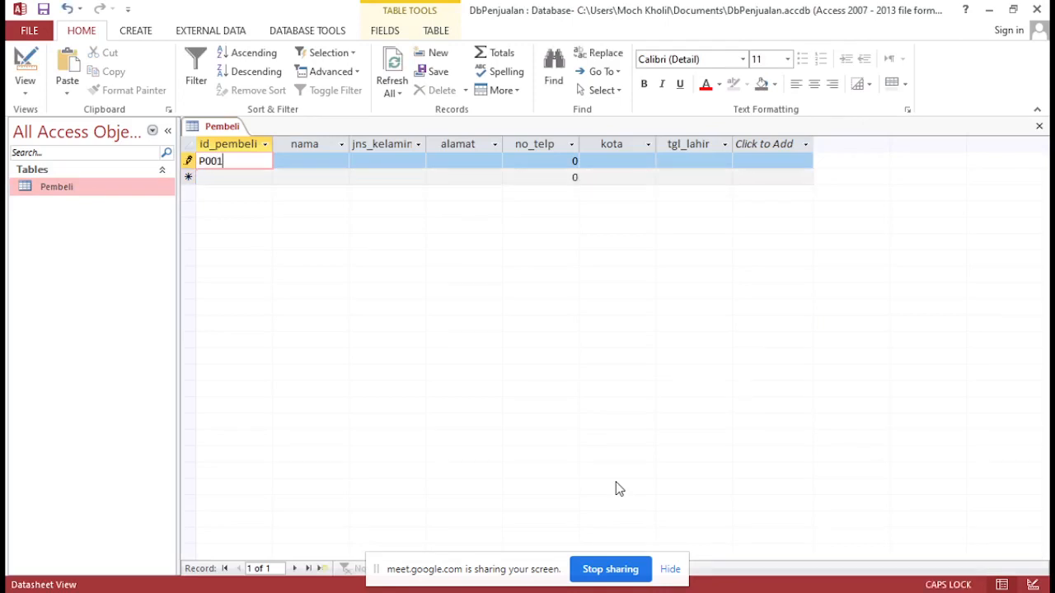
key("BackSpace")
type("01")
key("Tab")
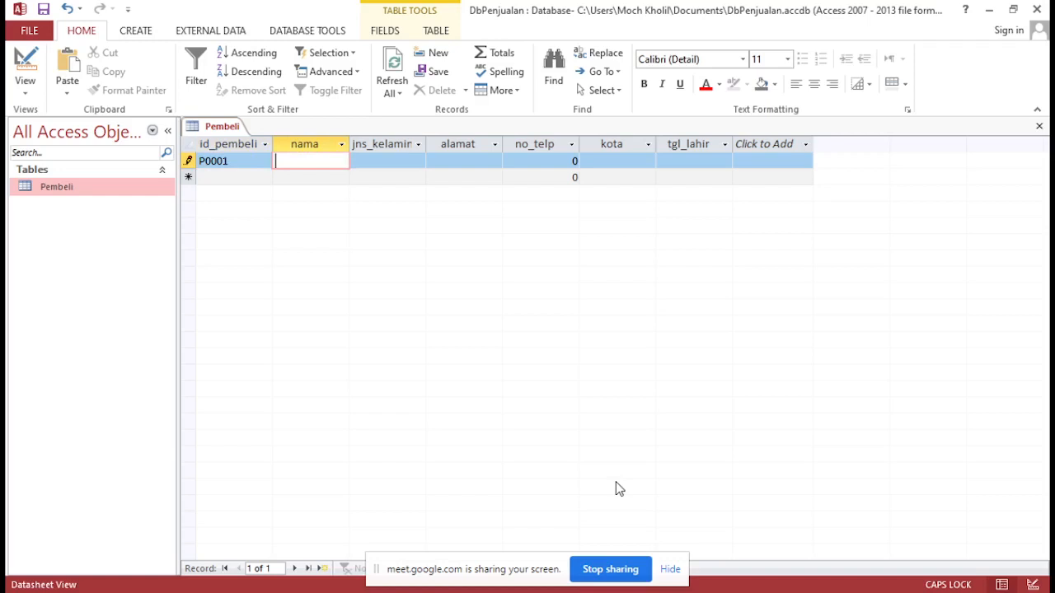
type("A")
key("Caps_Lock")
type("di")
key("Tab")
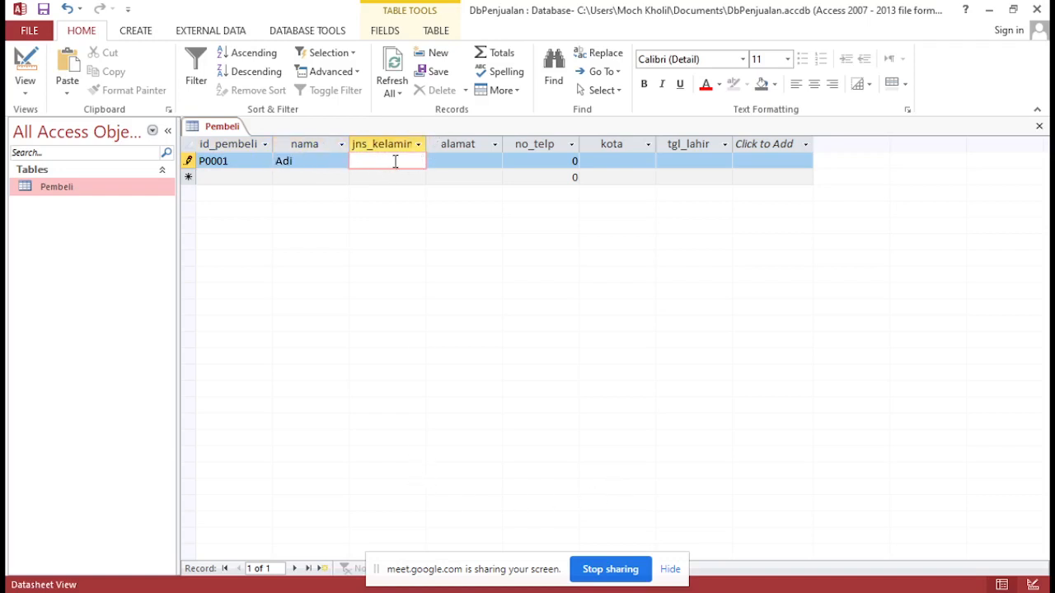
Enter L as jns_kelamin and fill in the buyer's address in the alamat field of the first record
key("Caps_Lock")
type("L")
key("Tab")
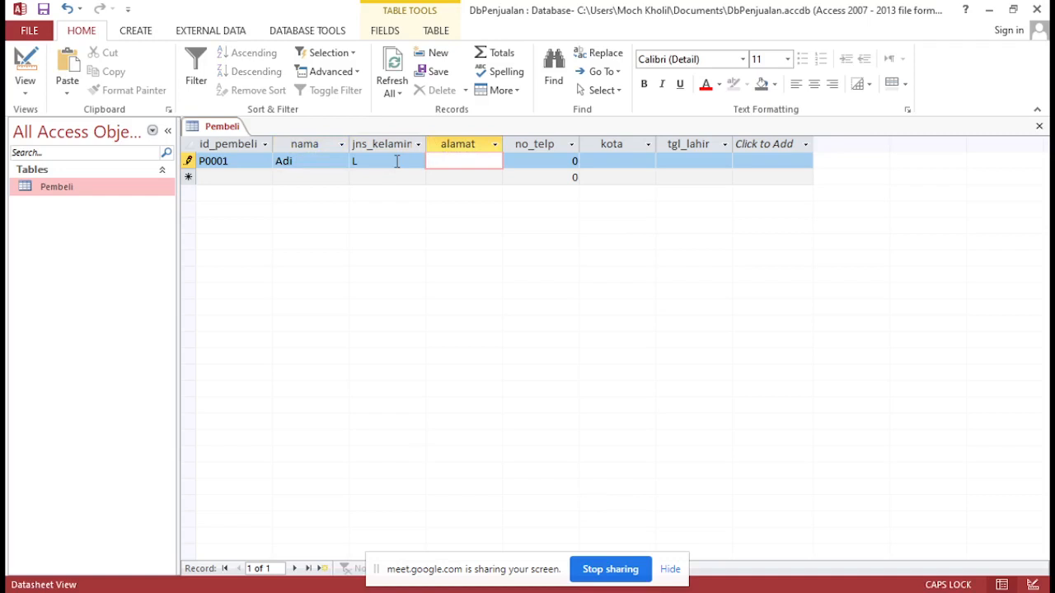
type("S")
key("Caps_Lock")
type("anan")
key("Caps_Lock")
type("W")
key("Caps_Lock")
type("etam")
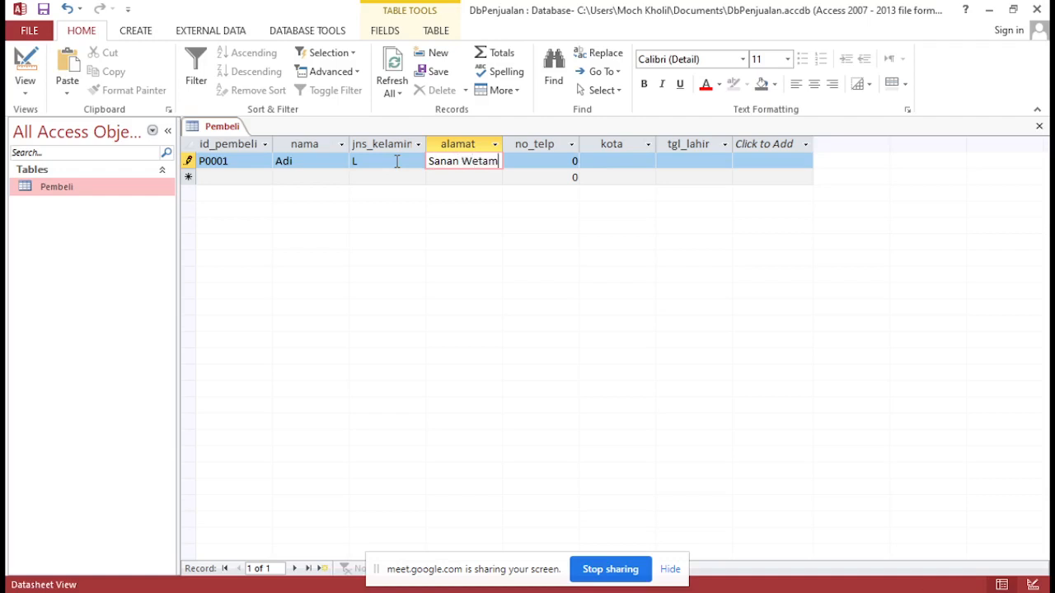
key("BackSpace")
type("n")
key("Tab")
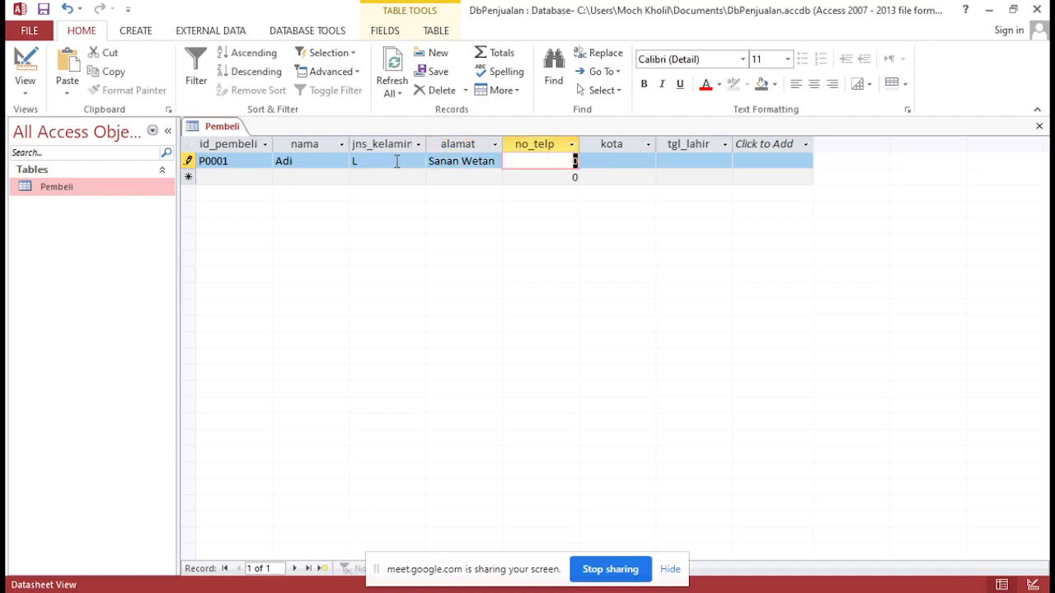
Enter the buyer's phone number in the no_telp field and return to the cell to check the stored value
type("08765")
type("66")
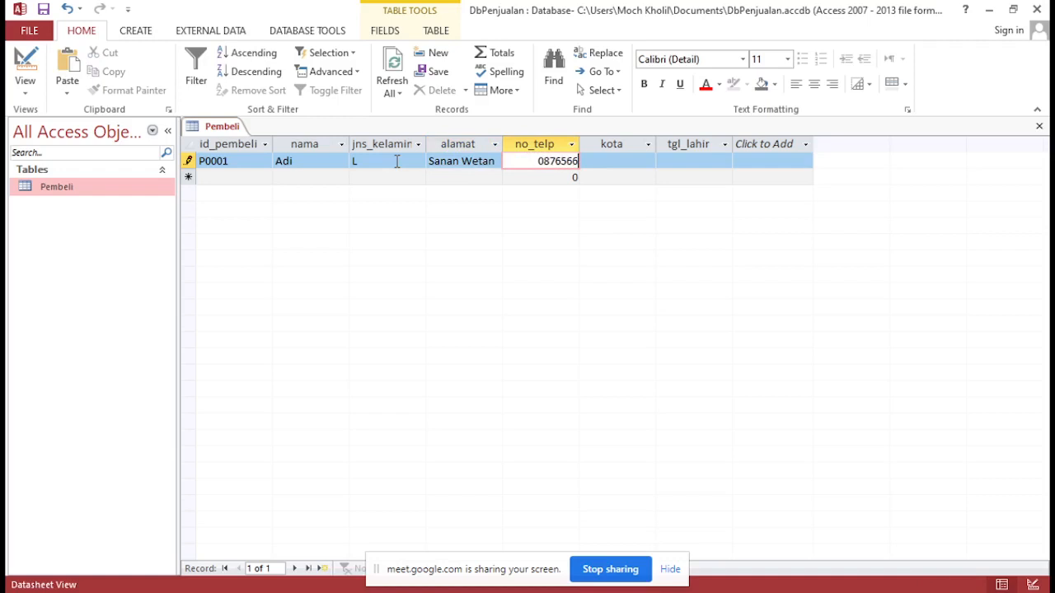
key("Tab")
key("shift+Tab")
key("Tab")
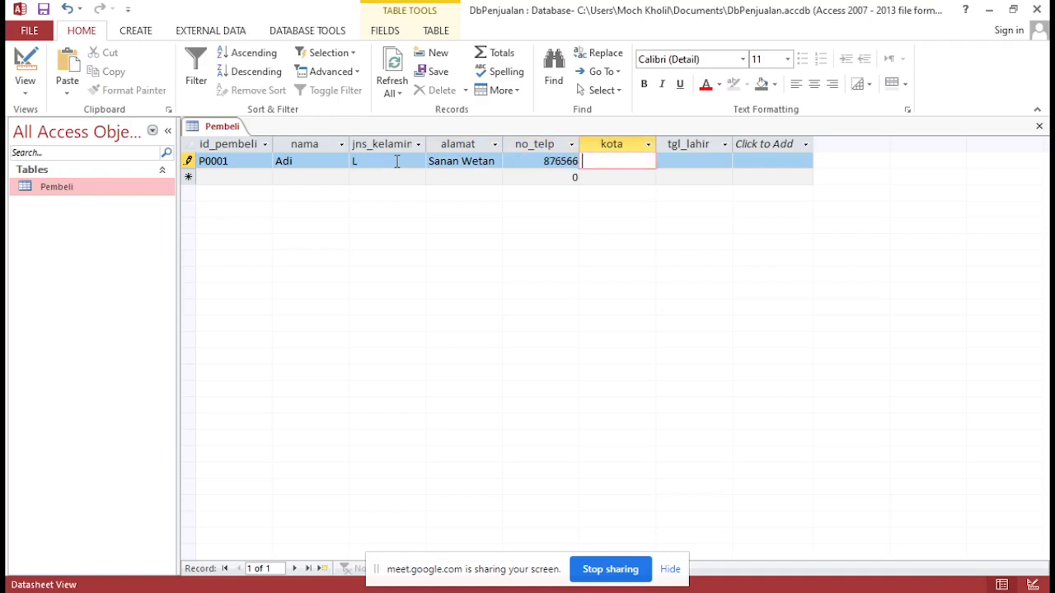
key("shift+Tab")
key("Tab")
key("shift+Tab")
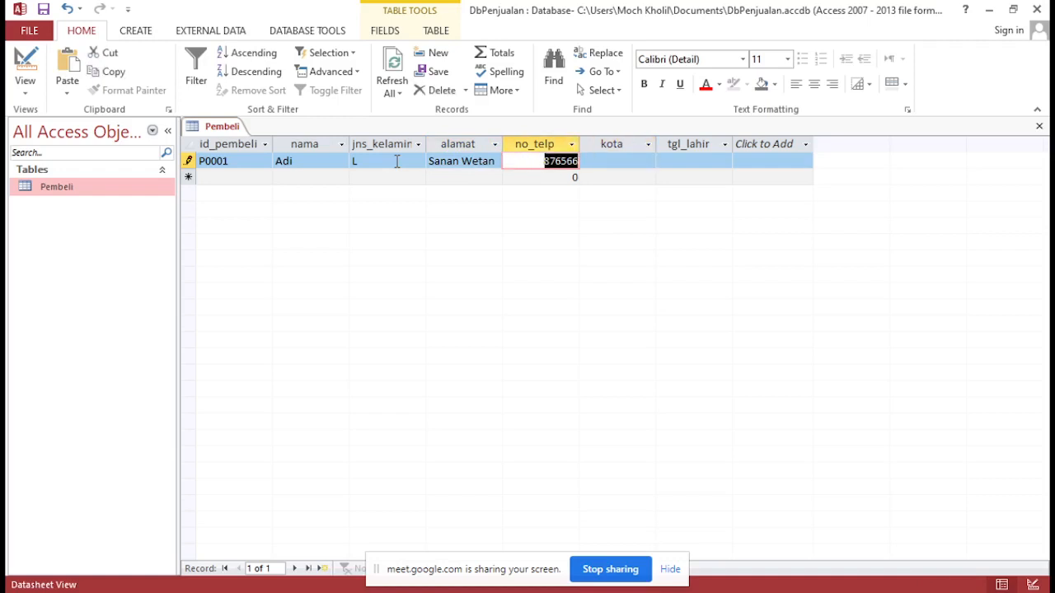
Enter Blitar in the kota field of the first Pembeli record
key("Tab")
key("shift+Tab")
key("Tab")
key("shift+Tab")
key("Tab")
key("shift+Tab")
key("Right")
key("Left")
key("Tab")
key("Caps_Lock")
type("B")
key("Caps_Lock")
type("litar")
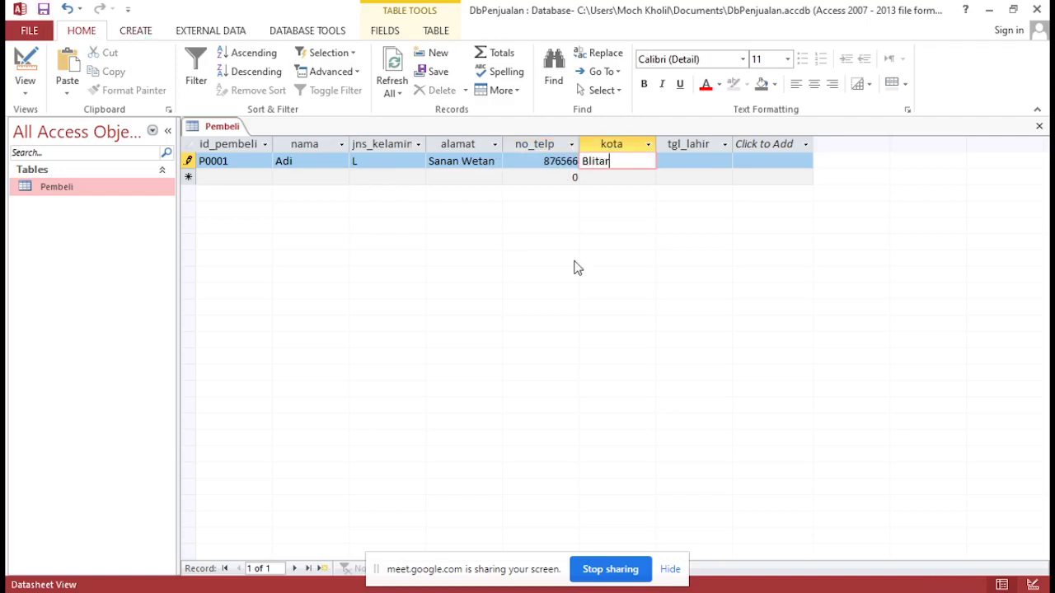
Pick the buyer's birth date from the date picker in the tgl_lahir field and save the record
key("Tab")
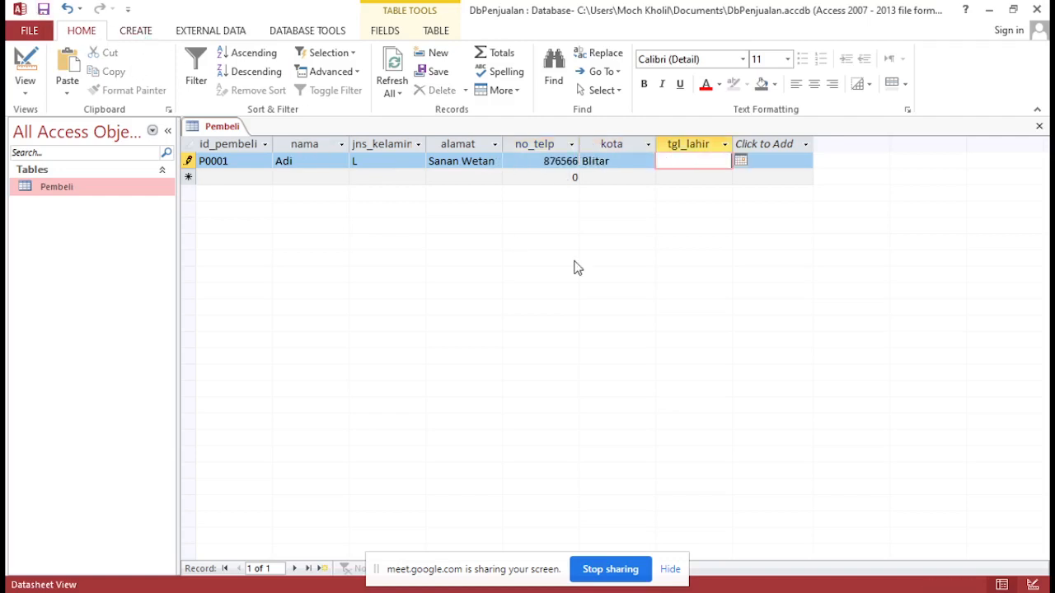
left_click(740, 162)
left_click(657, 221)
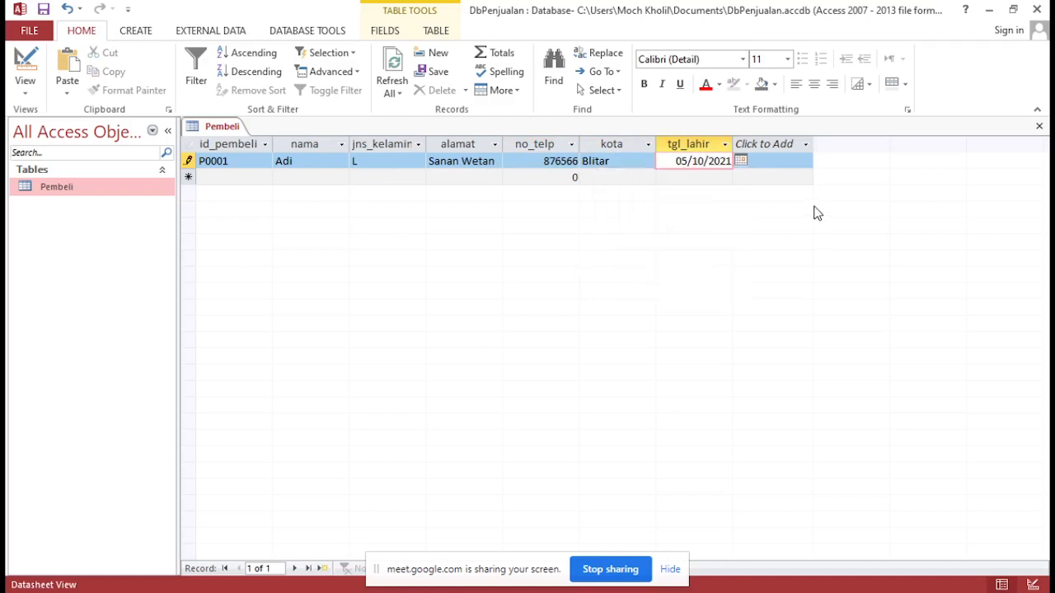
left_click(43, 8)
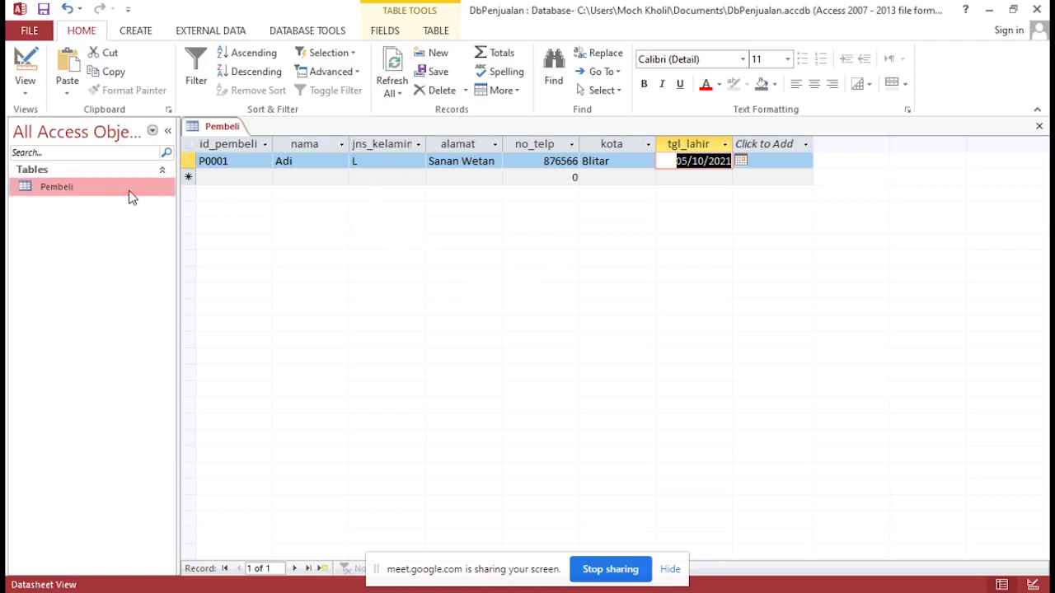
Reopen the Pembeli table in Design View and change the no_telp data type to Short Text
left_click(544, 161)
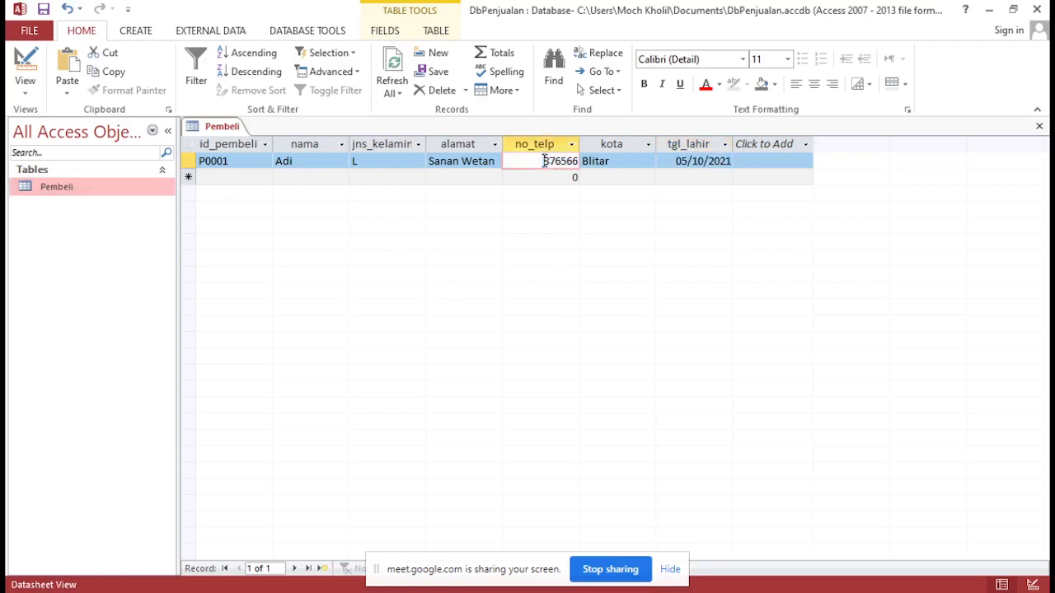
right_click(108, 190)
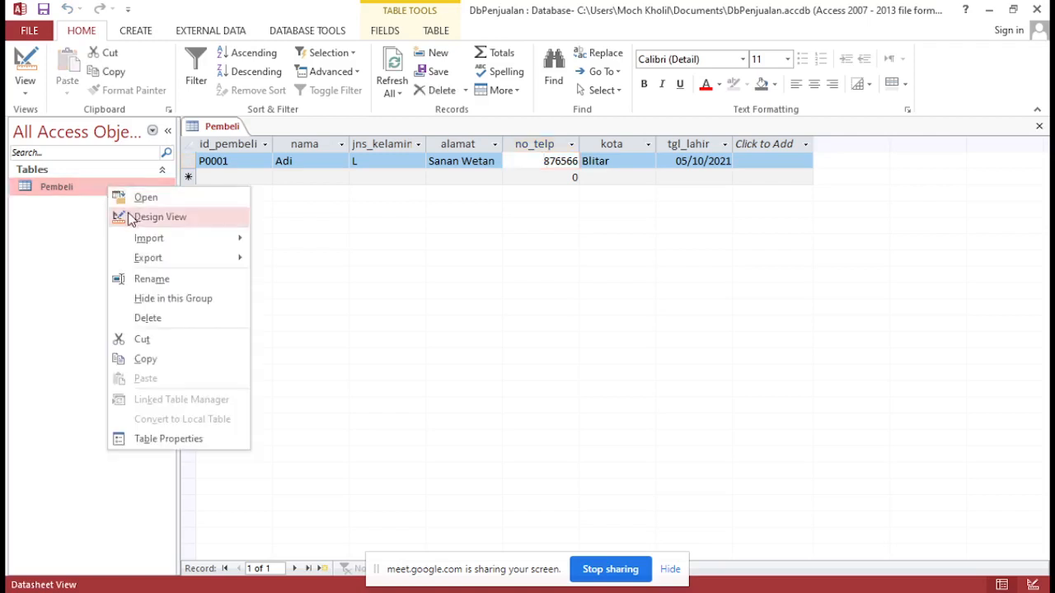
left_click(130, 219)
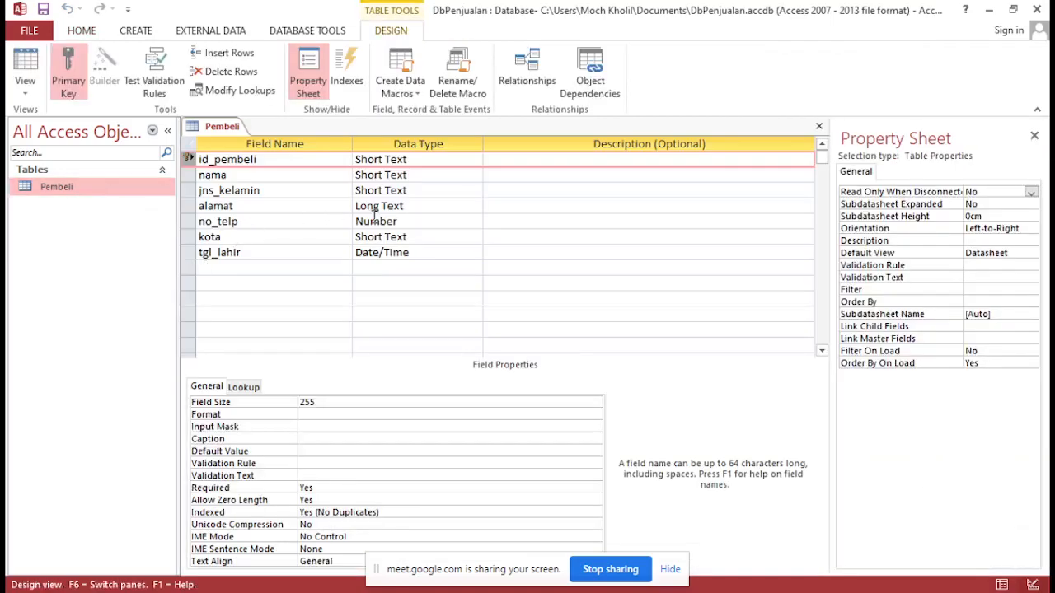
left_click(375, 216)
left_click(474, 221)
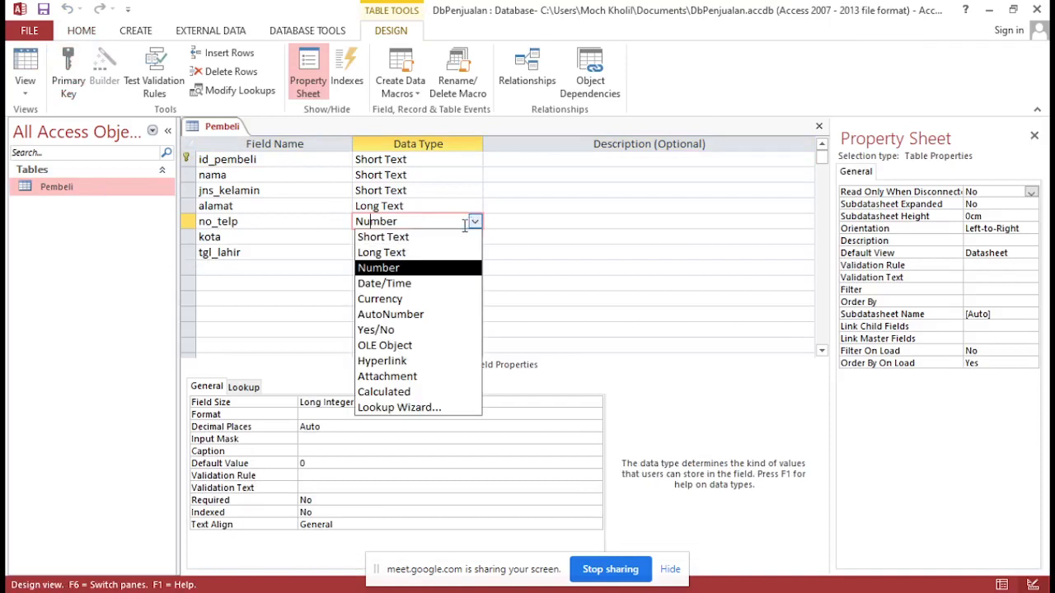
left_click(449, 238)
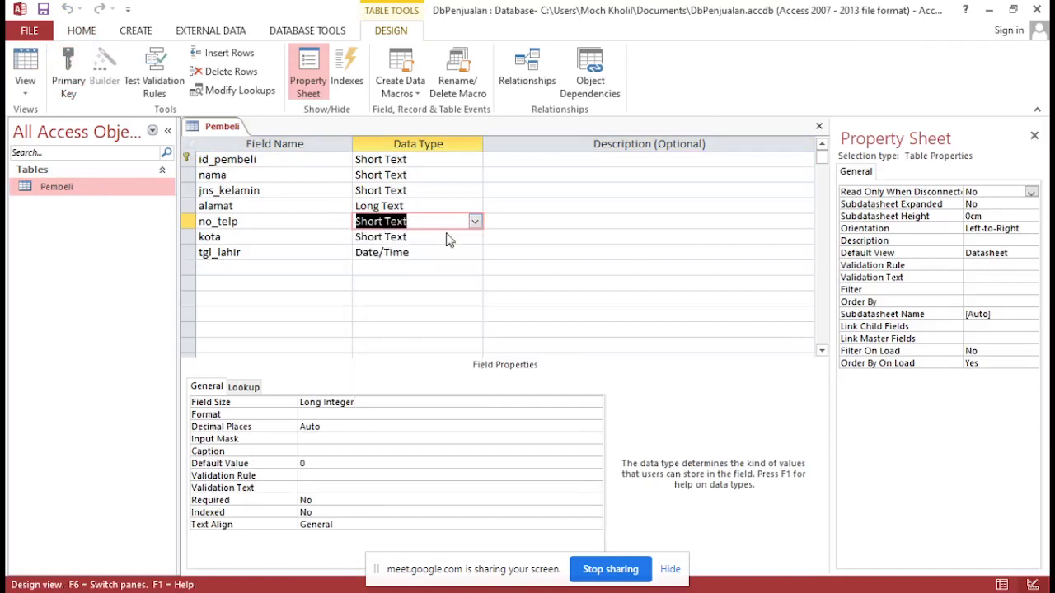
Set the Field Size of no_telp to 15 and save the Pembeli table design
double_click(310, 401)
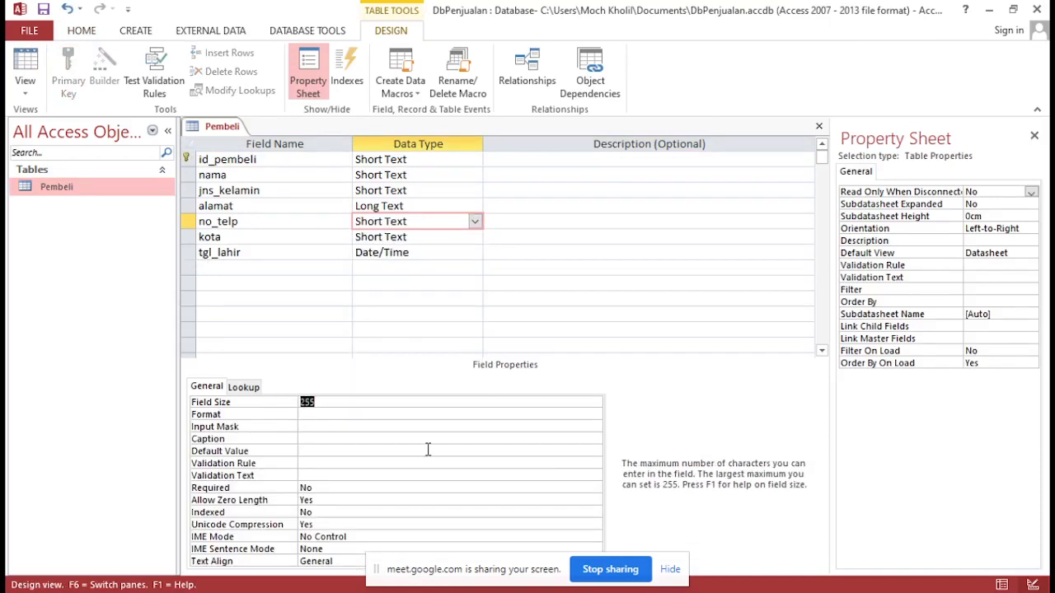
type("12")
key("Return")
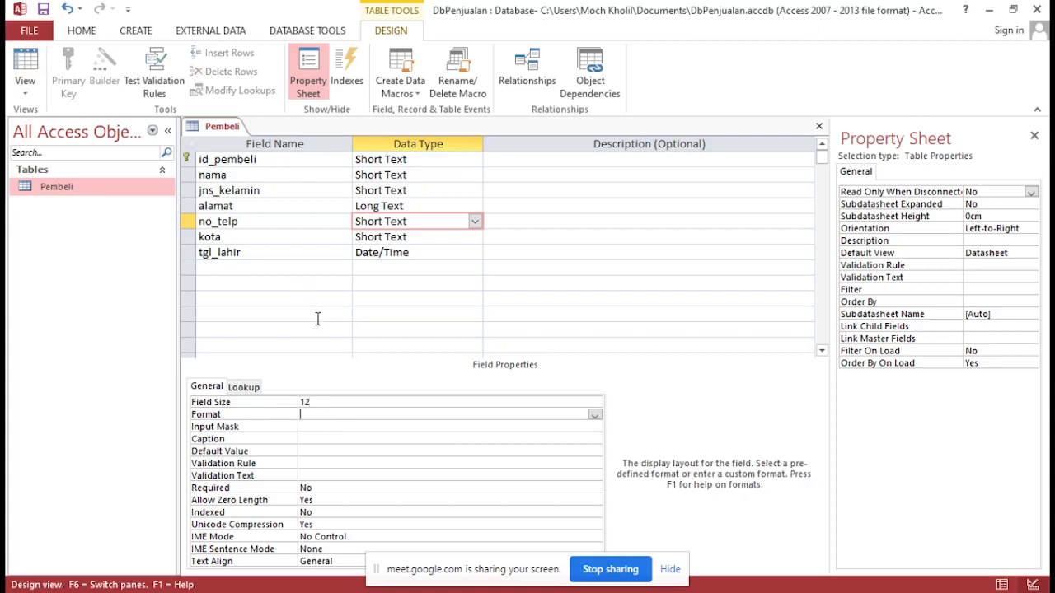
key("Up")
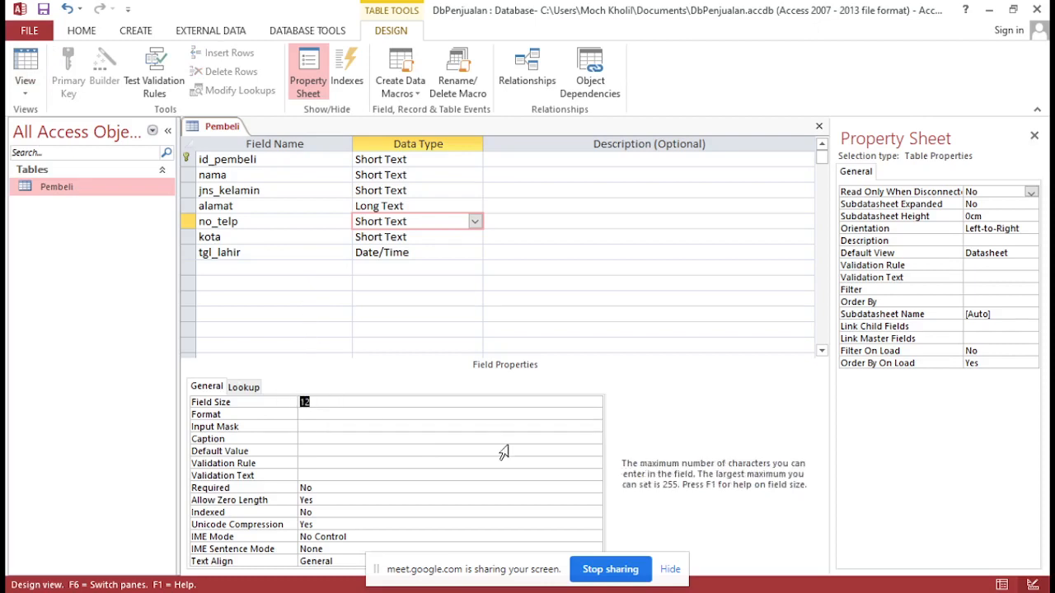
type("15")
key("Down")
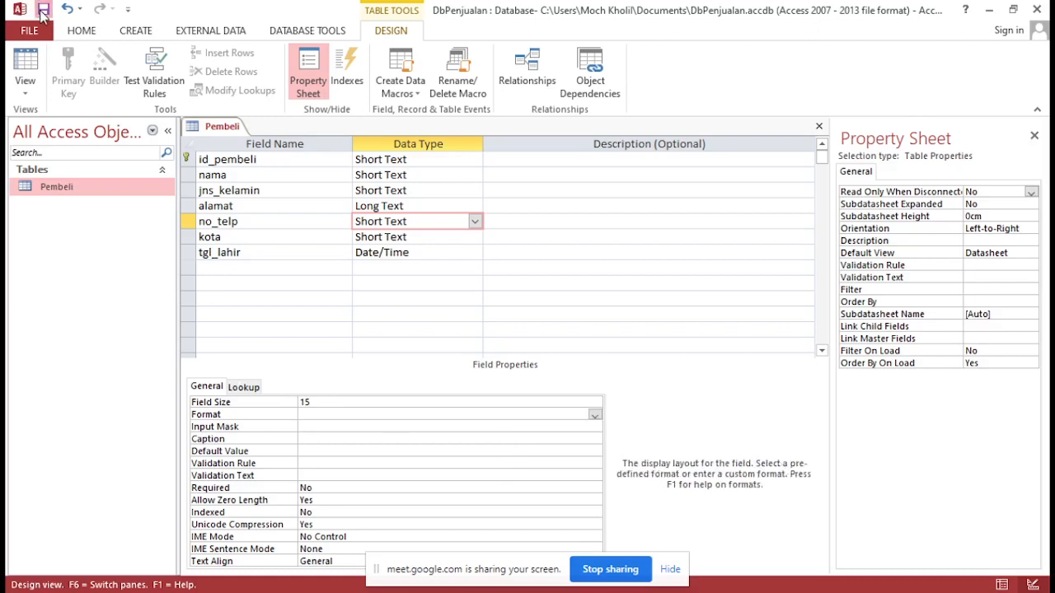
left_click(339, 402)
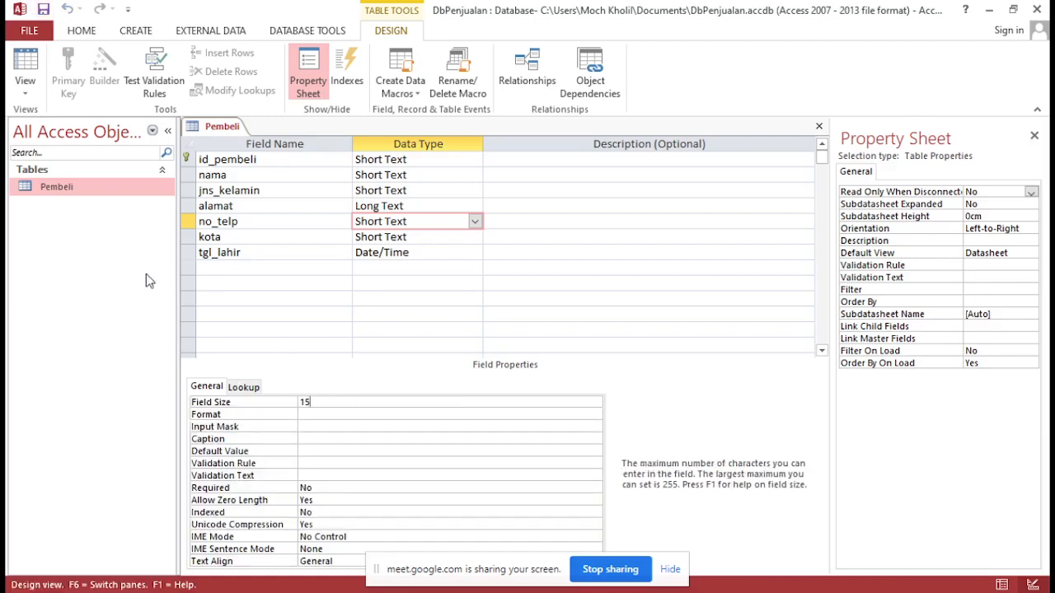
Open the Pembeli table in Datasheet View, prefix the buyer's phone number in no_telp with 0 and save the record
right_click(83, 187)
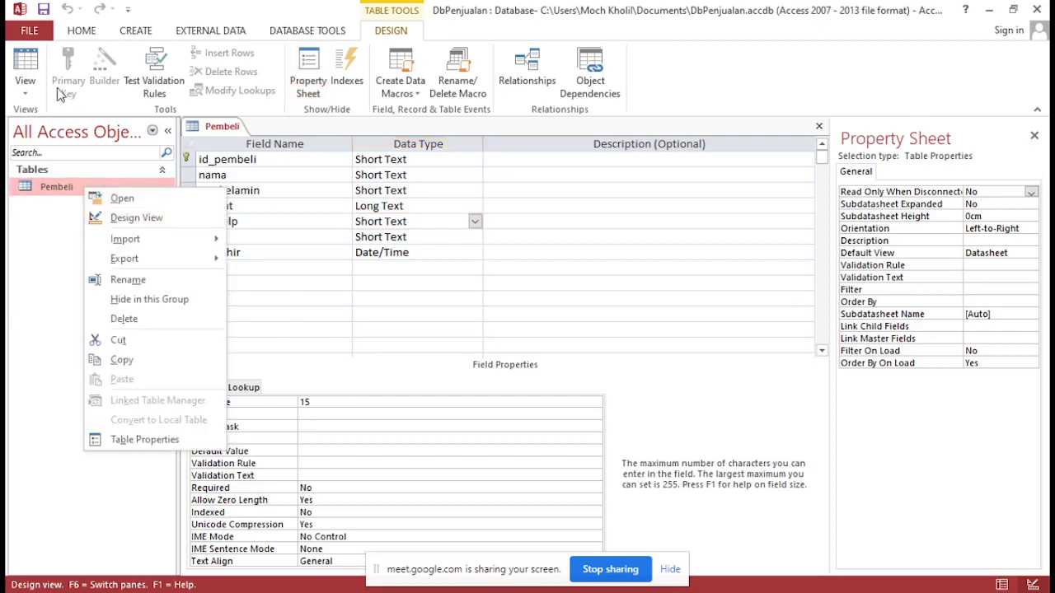
left_click(120, 198)
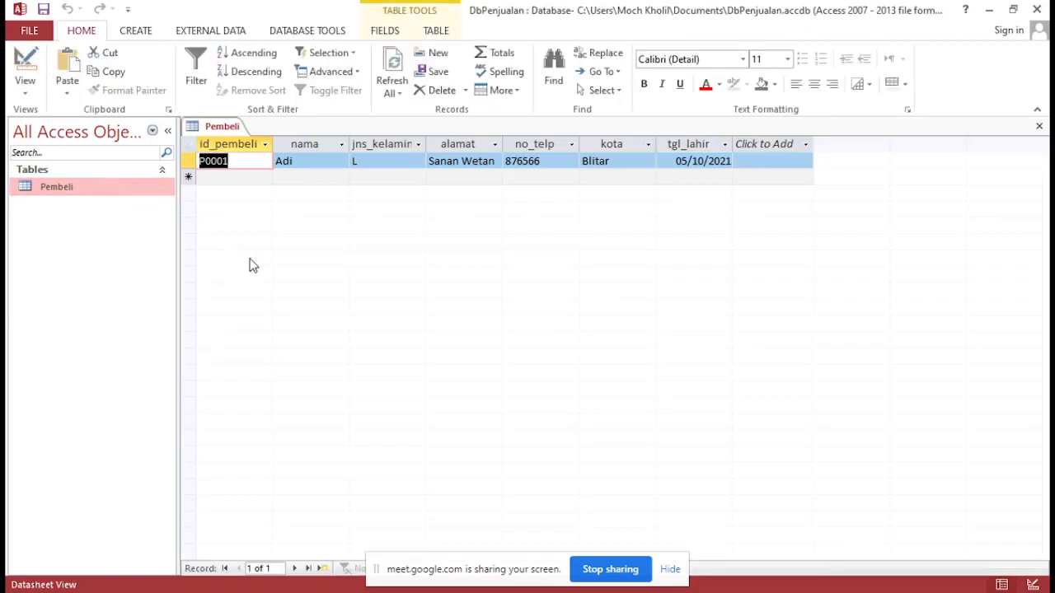
left_click(503, 163)
left_click(508, 162)
left_click_drag(511, 162, 762, 163)
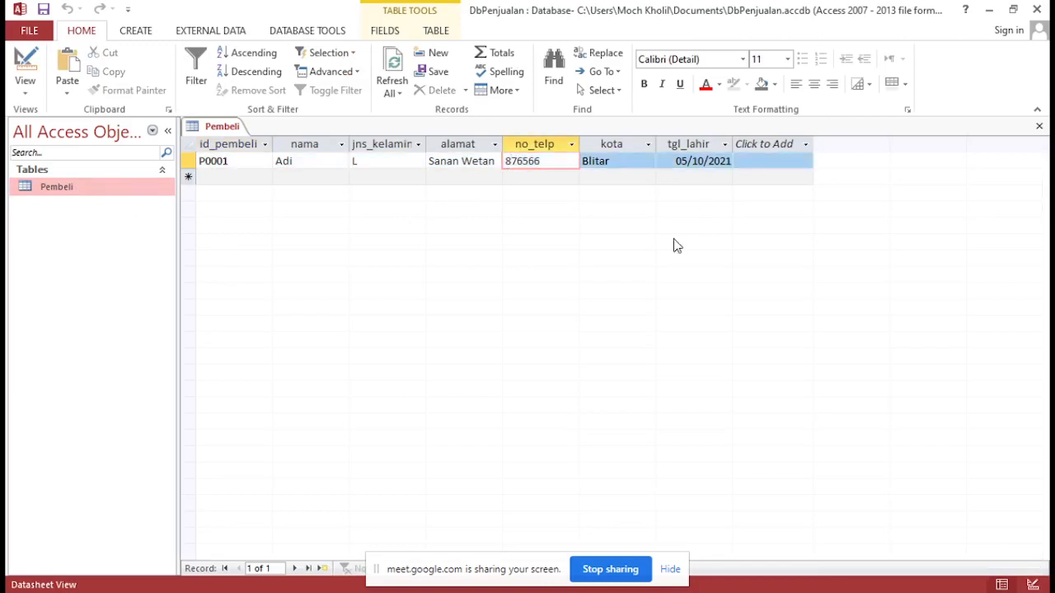
type("0")
key("Tab")
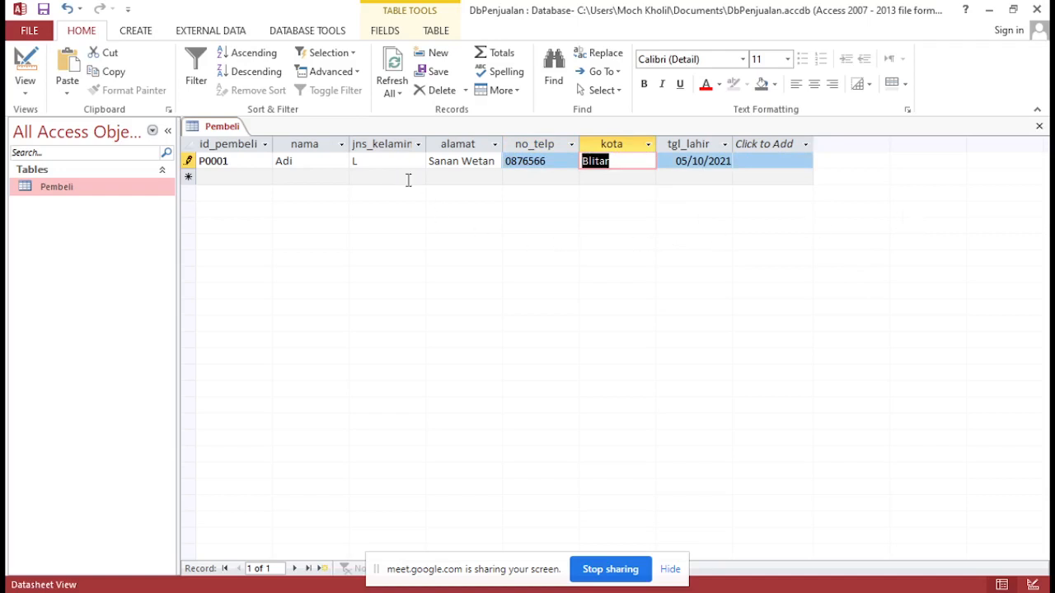
left_click(41, 10)
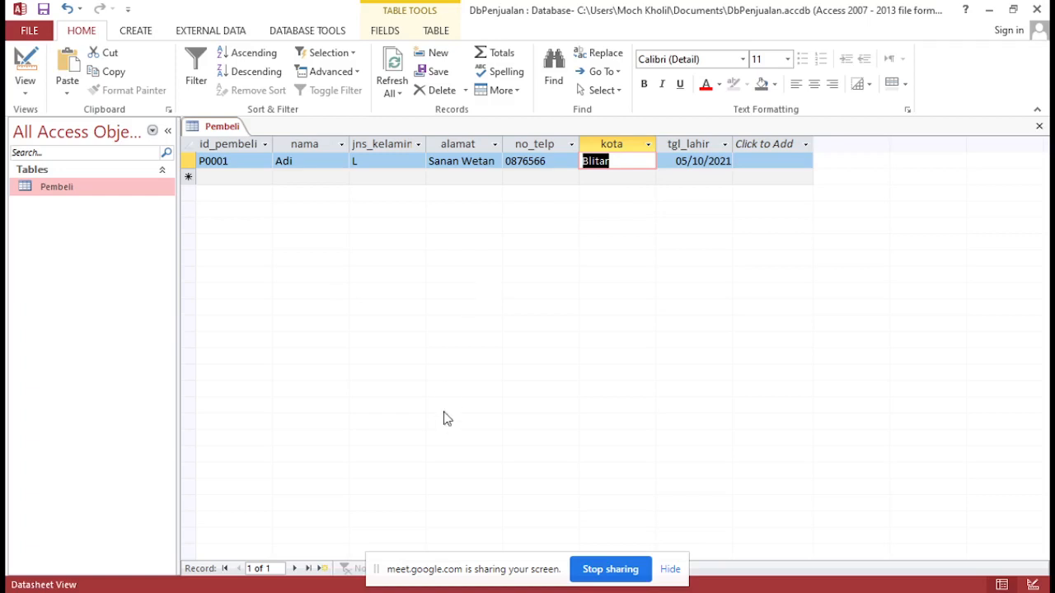
Consult the table diagram in the browser's PDF practical, return to Access and create a new table in Design View
left_click(480, 592)
scroll(505, 395, "down", 2)
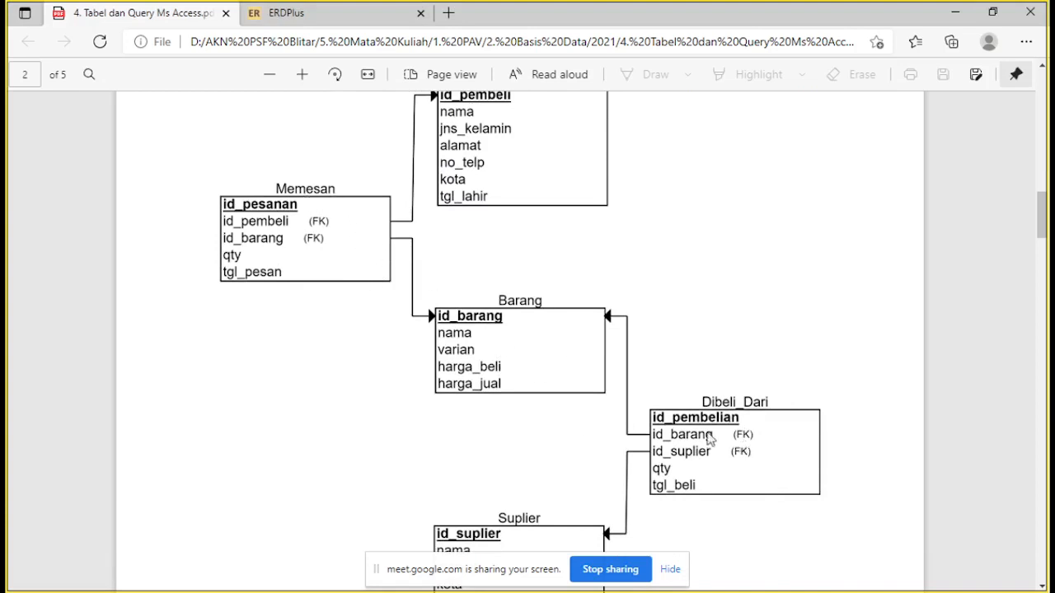
key("alt+Tab")
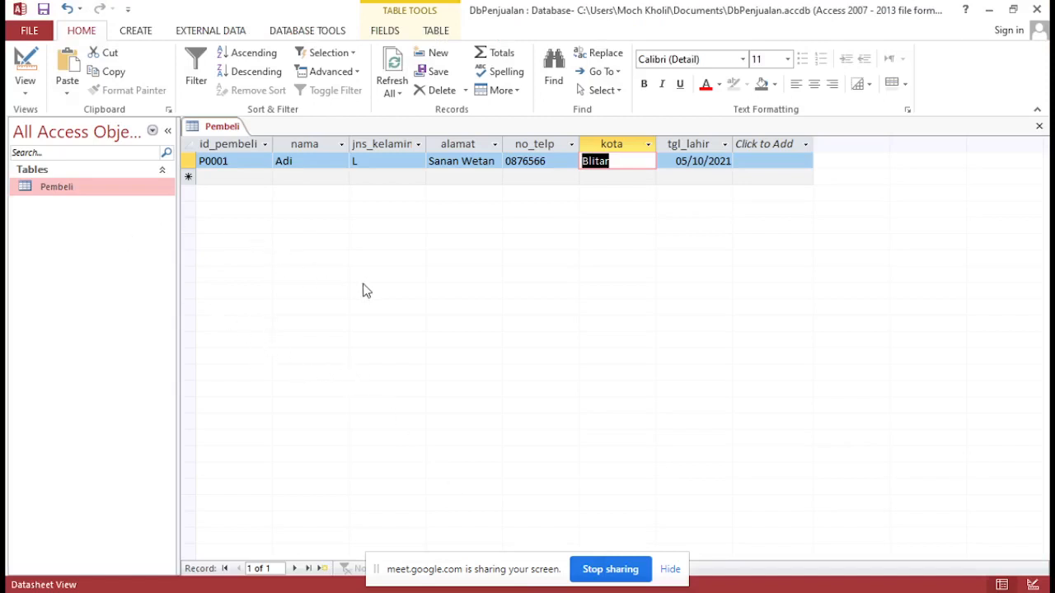
left_click(140, 30)
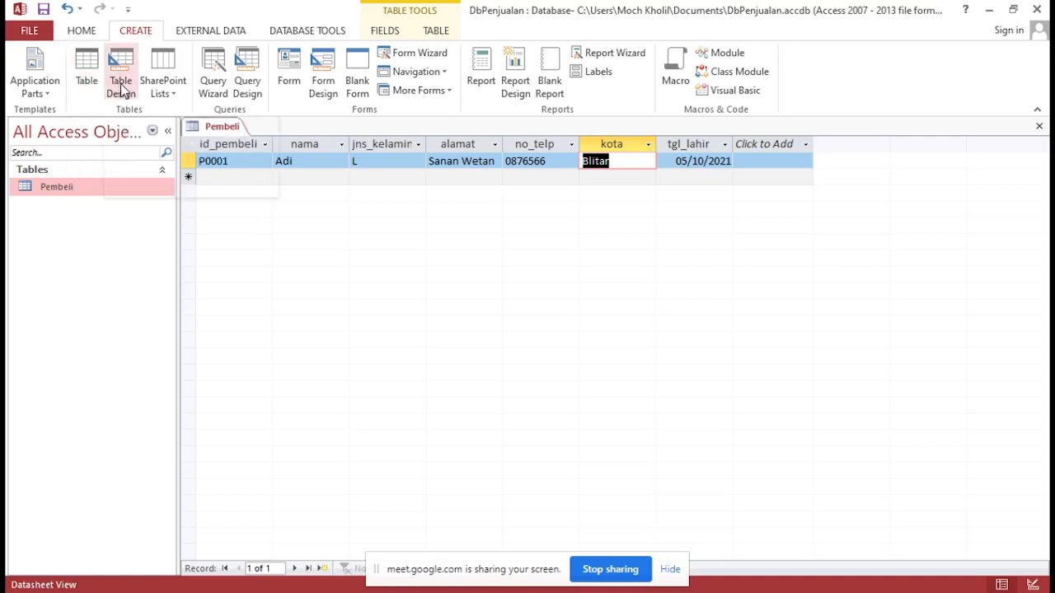
left_click(121, 85)
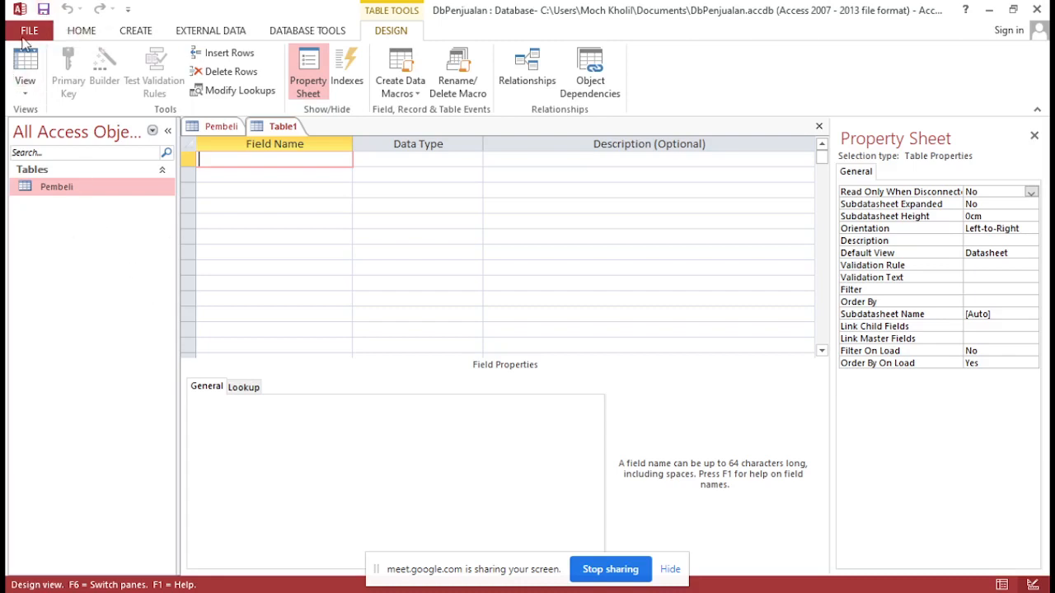
Try to save the still empty new table under the name Barang
left_click(44, 10)
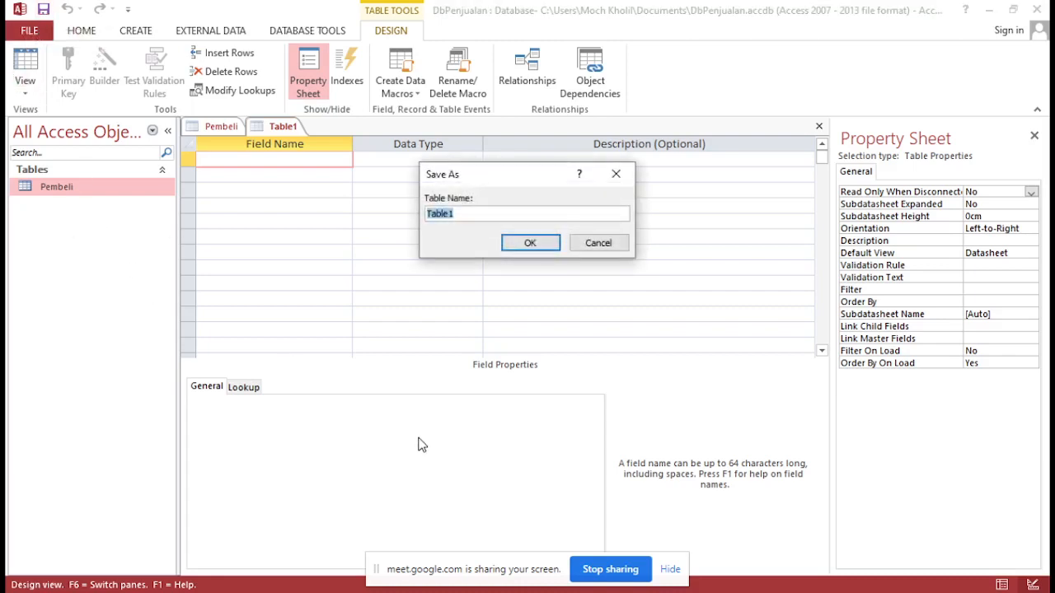
type("Barang")
left_click(536, 242)
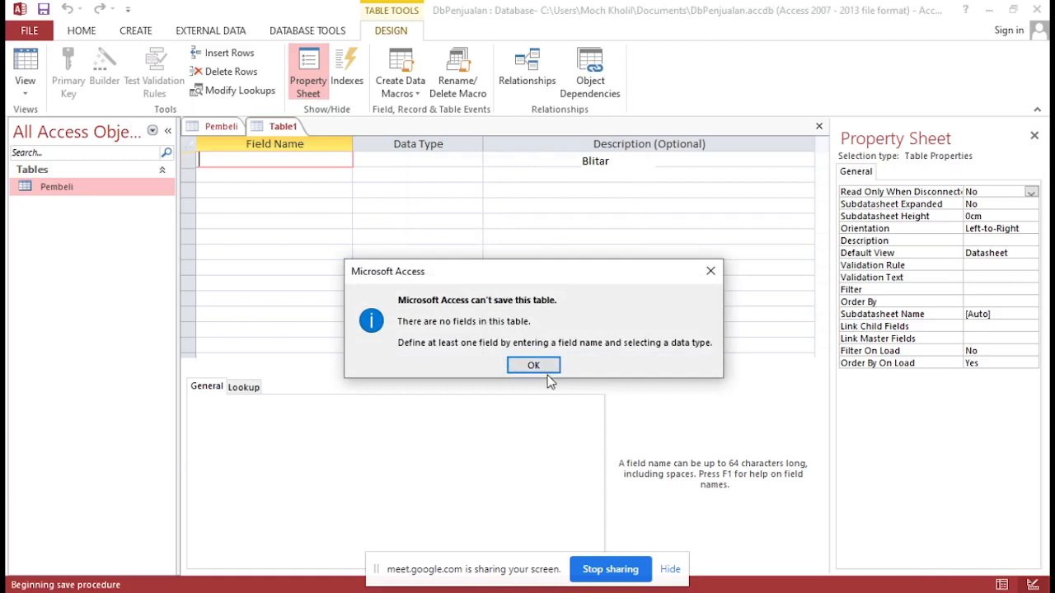
left_click(541, 369)
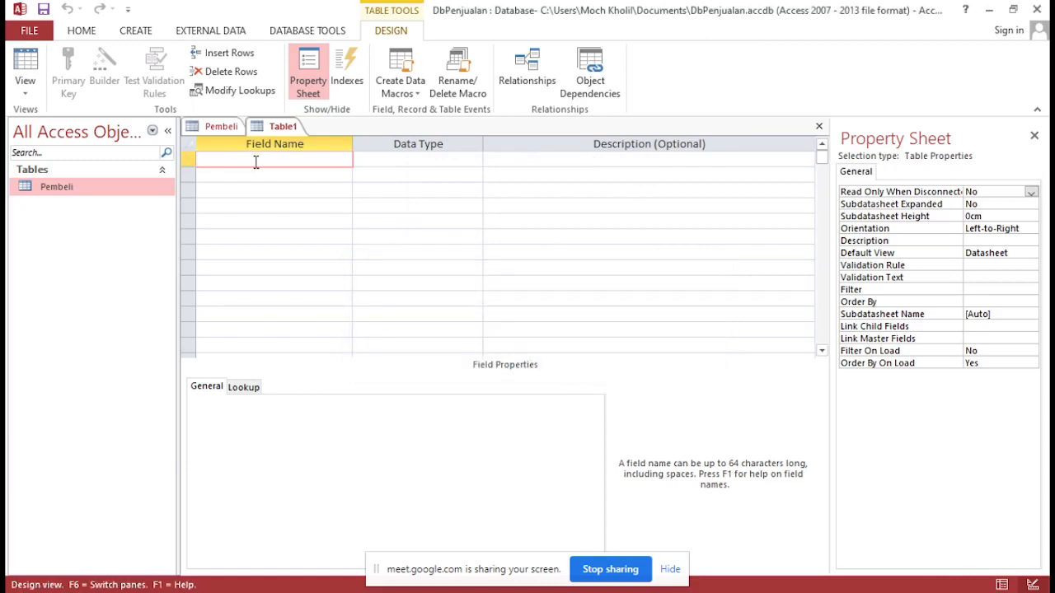
Add id_barang as a Short Text primary key field and save the table as Barang
type("id_barang")
left_click(371, 159)
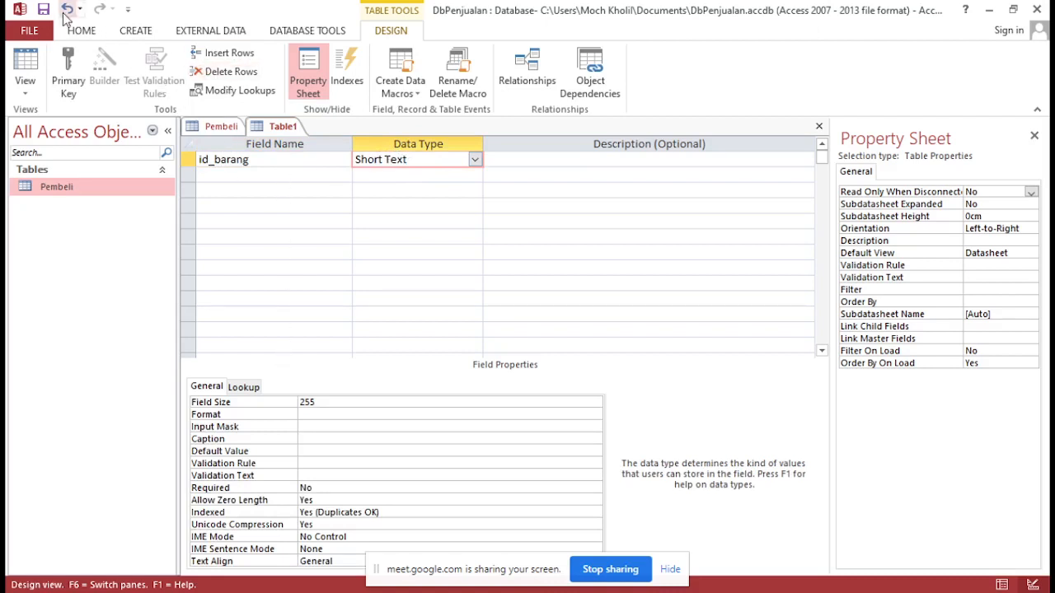
left_click(188, 160)
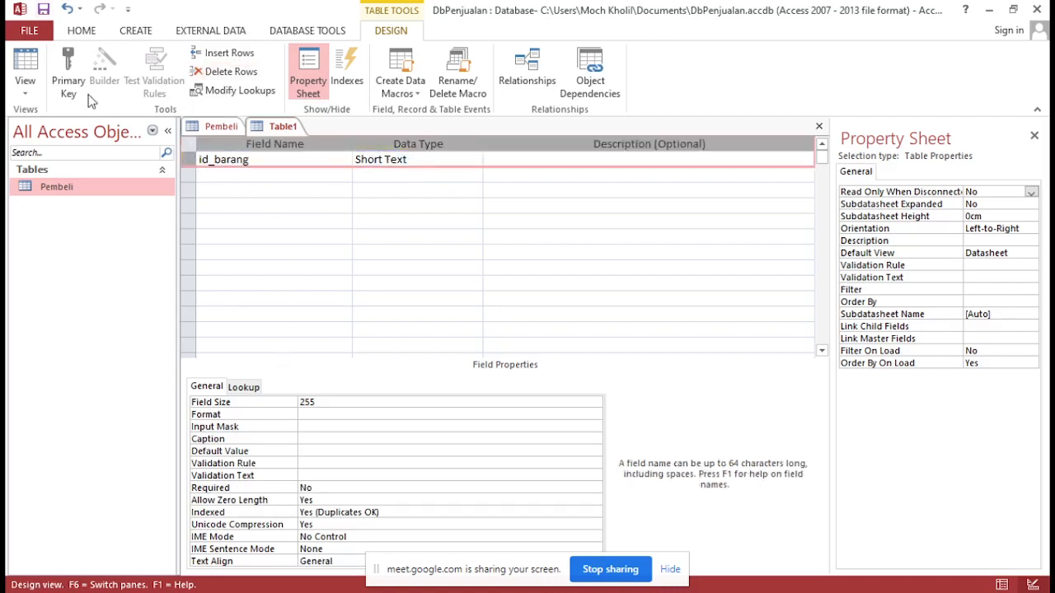
left_click(68, 80)
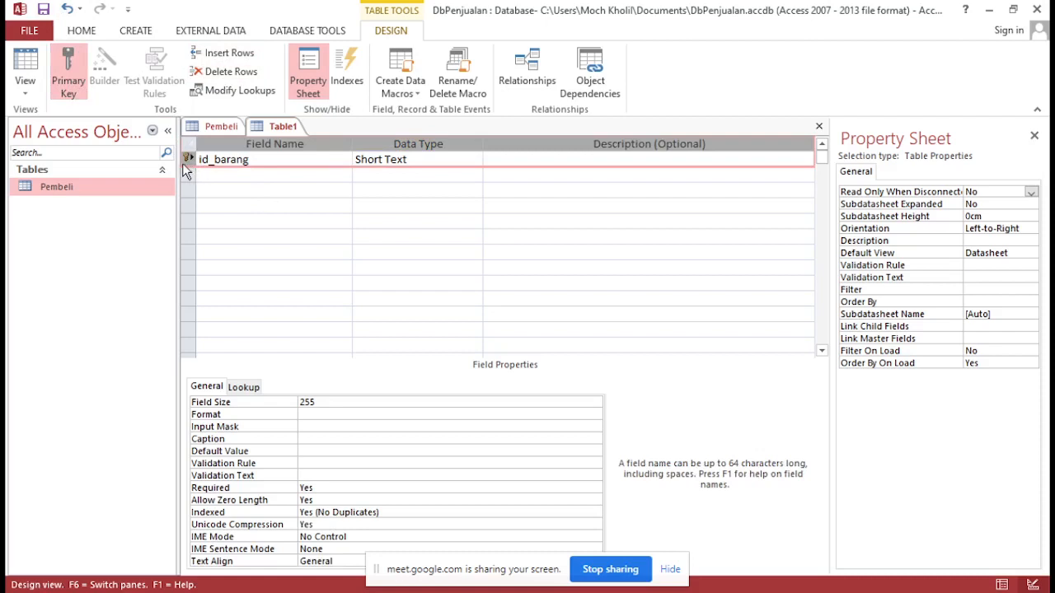
left_click(43, 10)
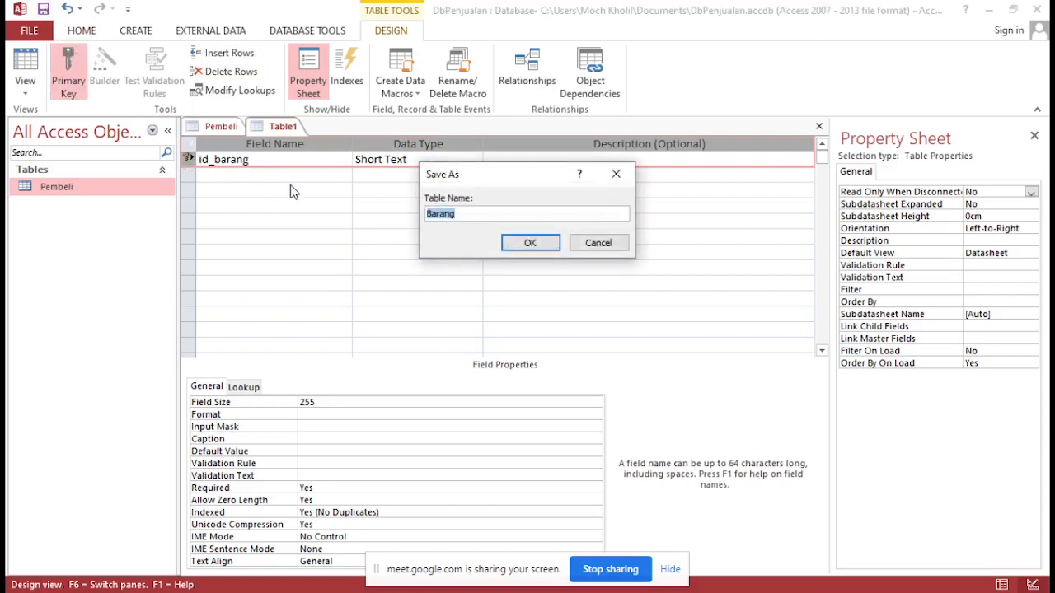
left_click(528, 242)
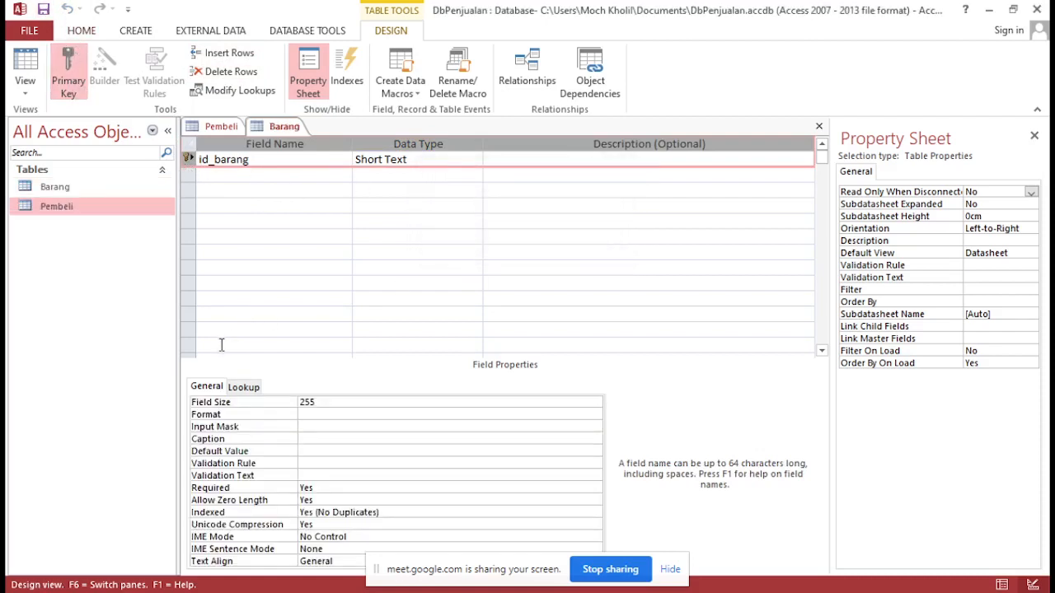
Switch to the Pembeli datasheet and return to the Barang table in Design View
double_click(59, 188)
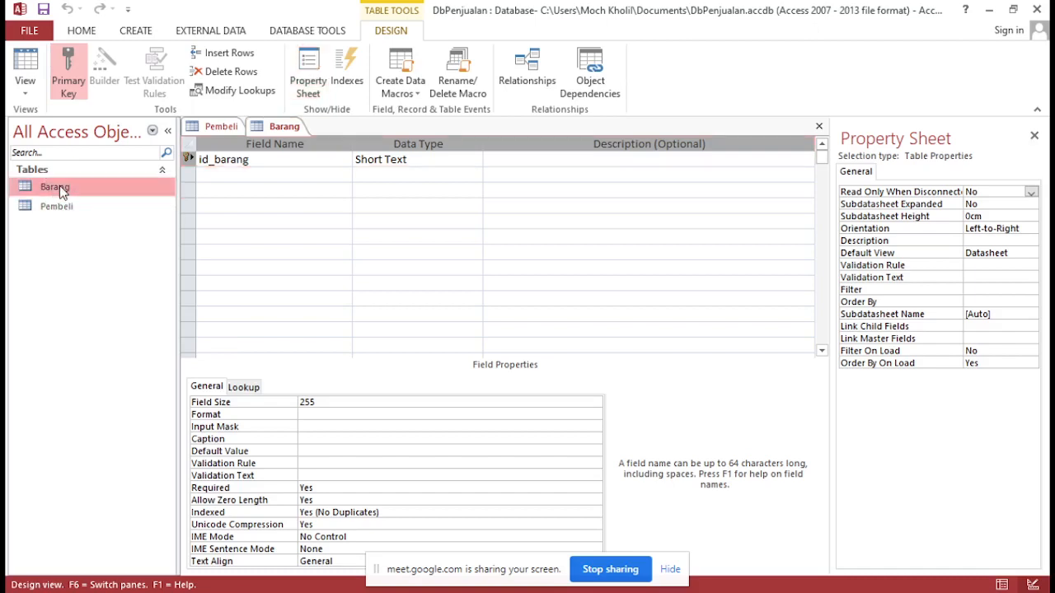
left_click(65, 211)
double_click(66, 210)
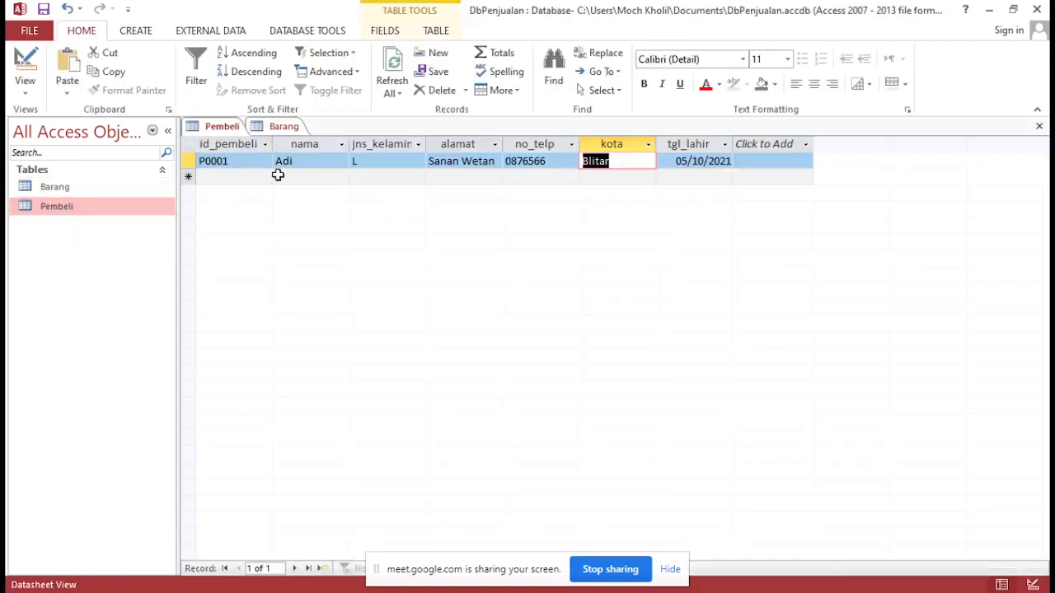
left_click(81, 186)
right_click(81, 185)
left_click(115, 215)
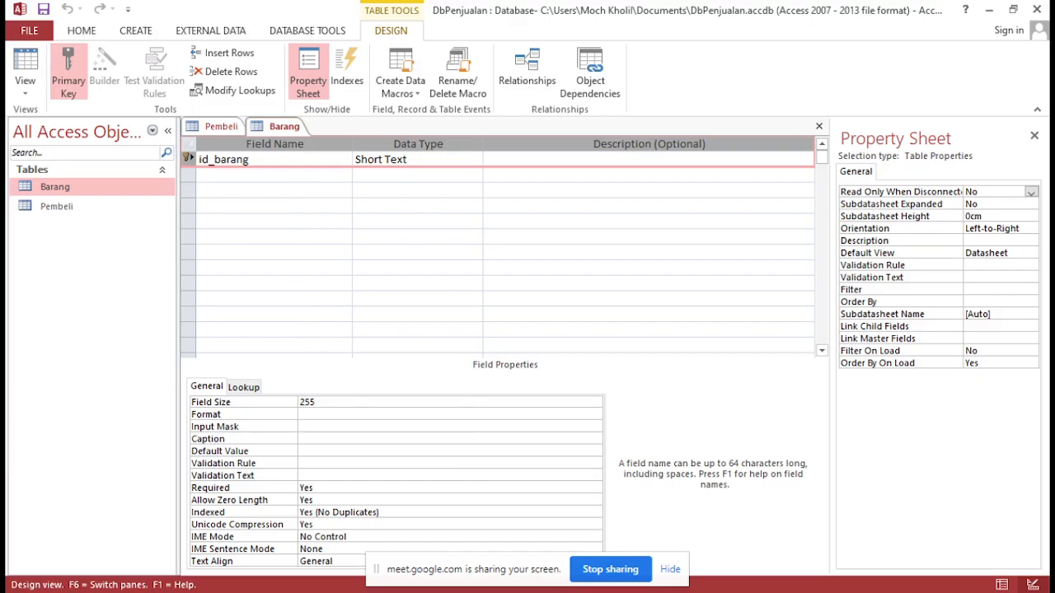
Switch to the PDF practical in the browser and check the fields listed for the Barang table
mouse_move(470, 589)
left_click(478, 540)
scroll(550, 334, "up", 1)
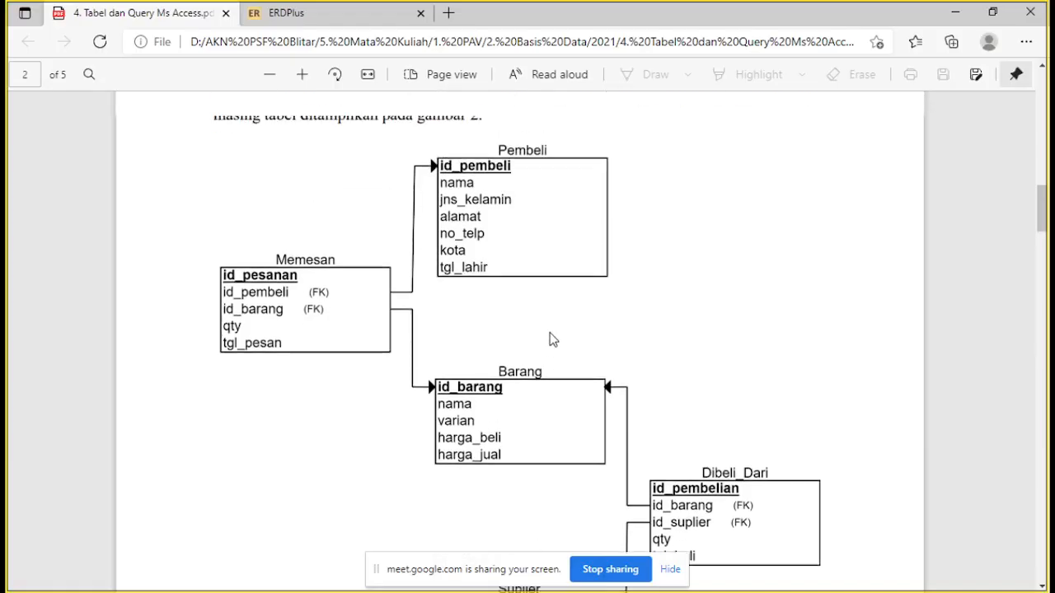
Examine the table component diagram in the PDF practical and skim its remaining instructions for building the next tables
scroll(563, 238, "down", 1)
scroll(572, 205, "up", 1)
scroll(574, 210, "down", 1)
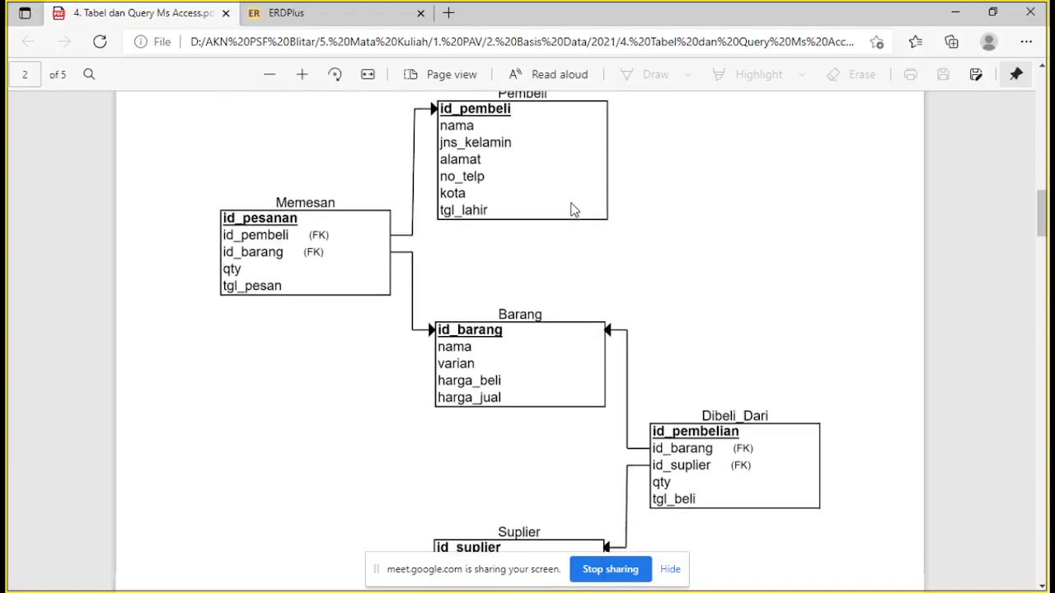
scroll(574, 210, "down", 1)
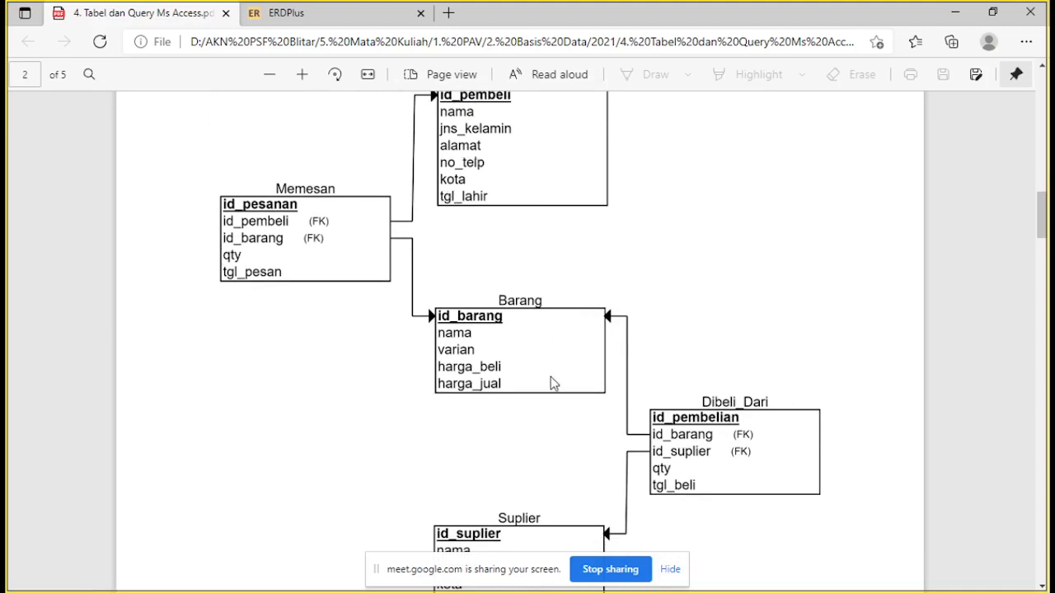
scroll(646, 396, "down", 3)
scroll(647, 395, "down", 4)
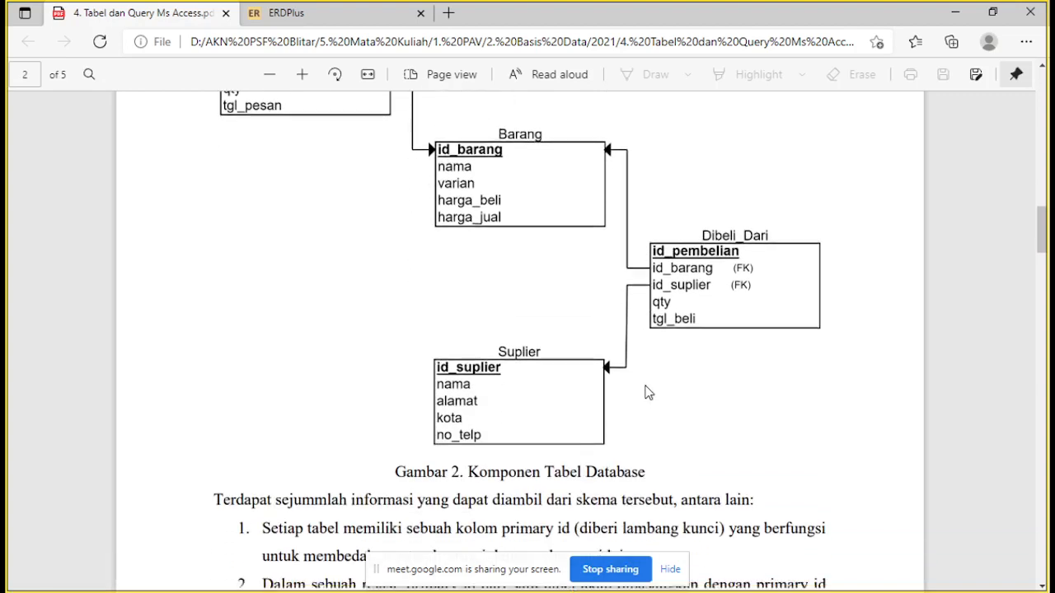
scroll(649, 382, "down", 20)
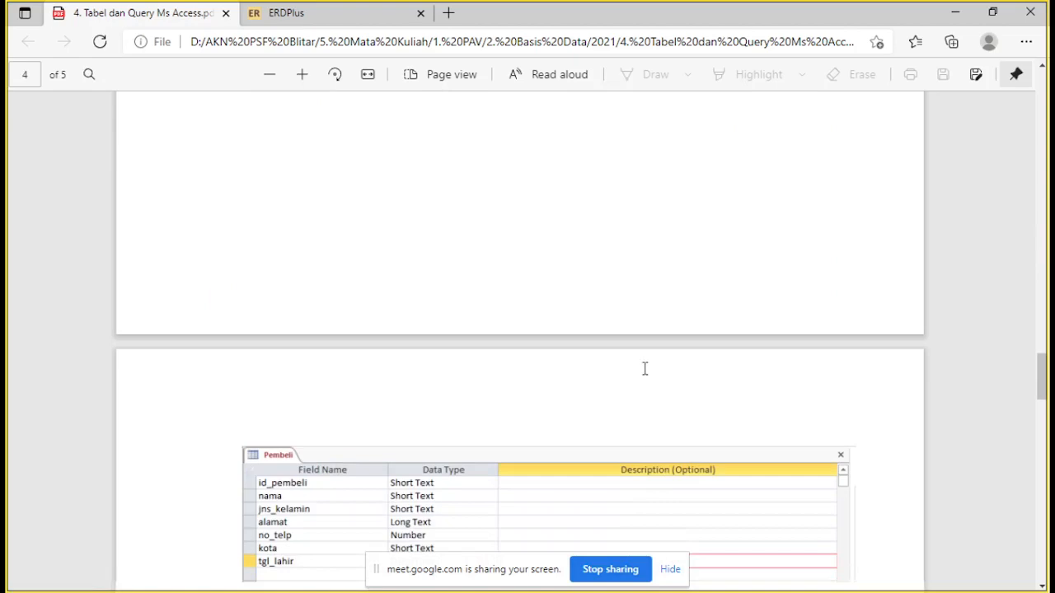
scroll(644, 369, "down", 12)
scroll(644, 374, "down", 4)
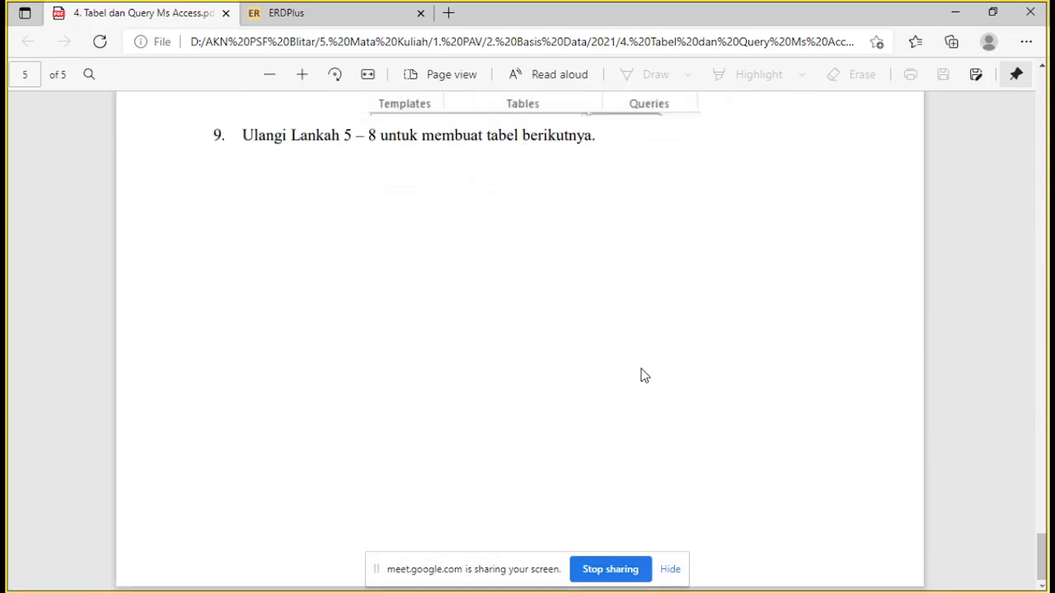
scroll(644, 375, "up", 20)
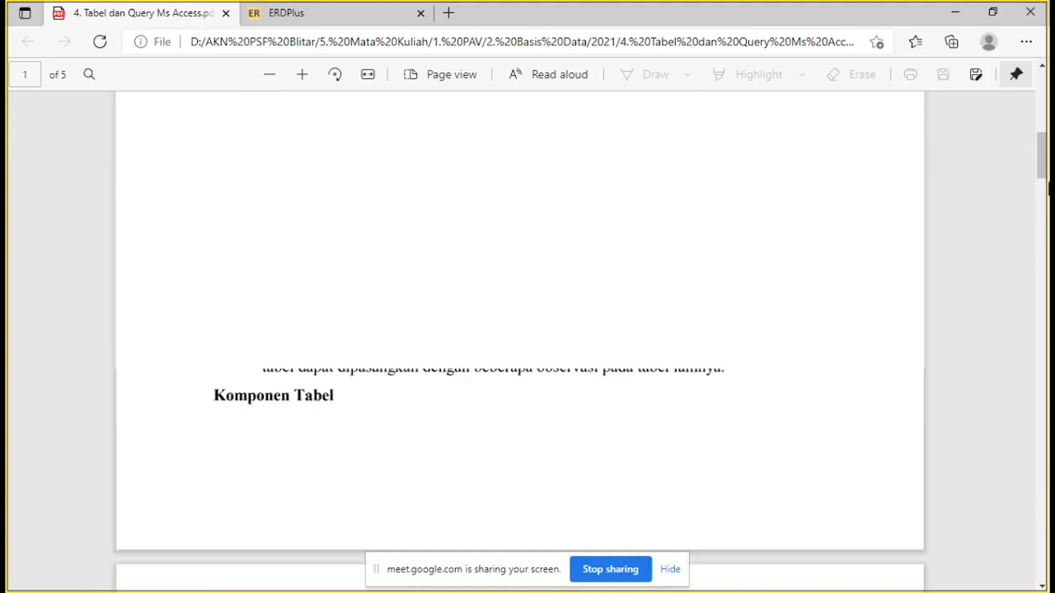
scroll(644, 375, "up", 1)
Switch to the Google Meet call, hide the screen-sharing notice and look over the participant list
left_click(426, 591)
left_click(383, 530)
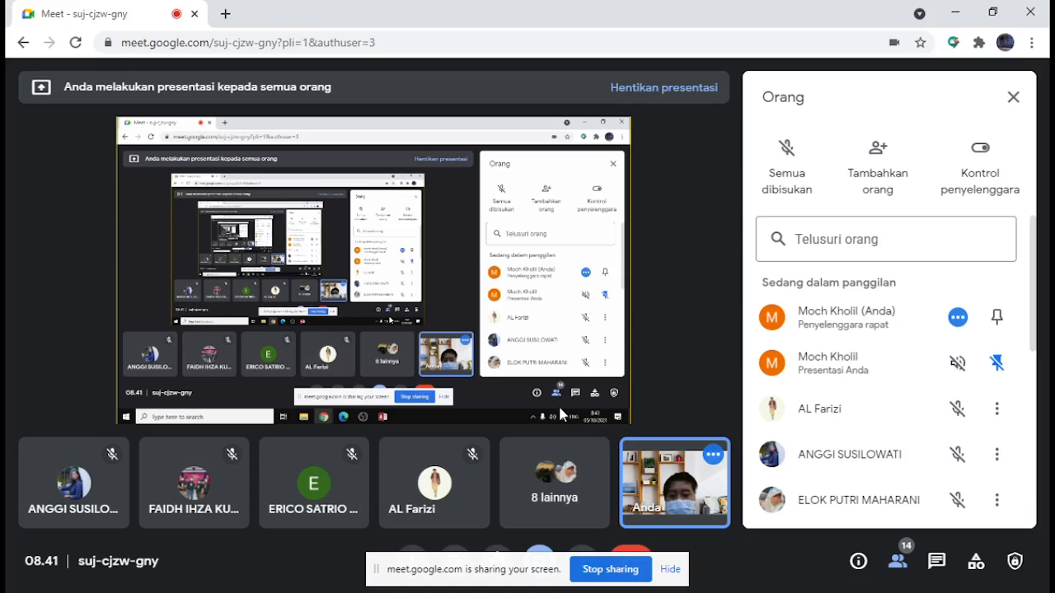
left_click_drag(511, 581, 626, 362)
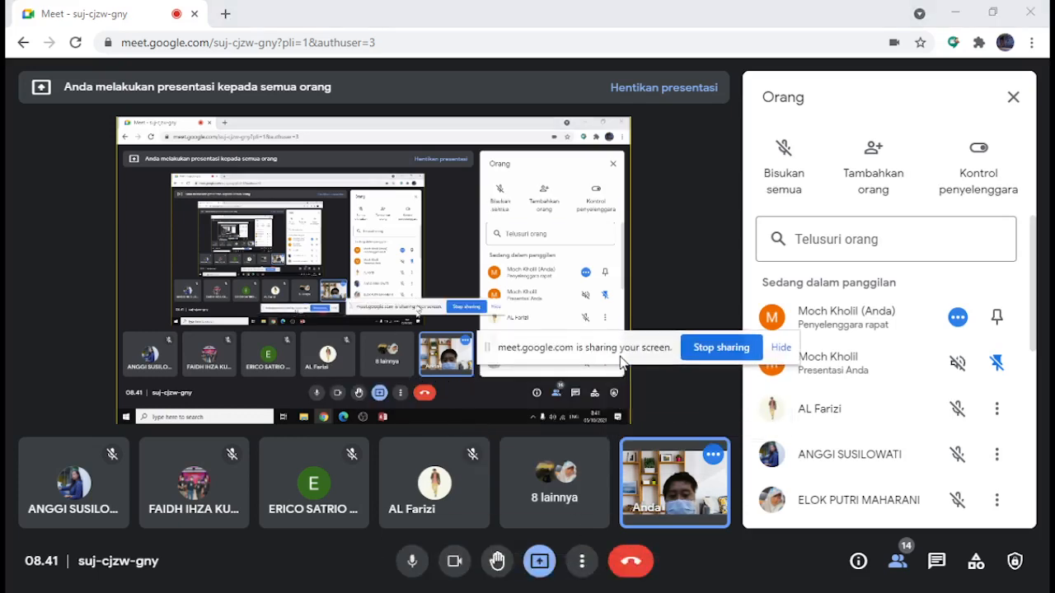
left_click(780, 346)
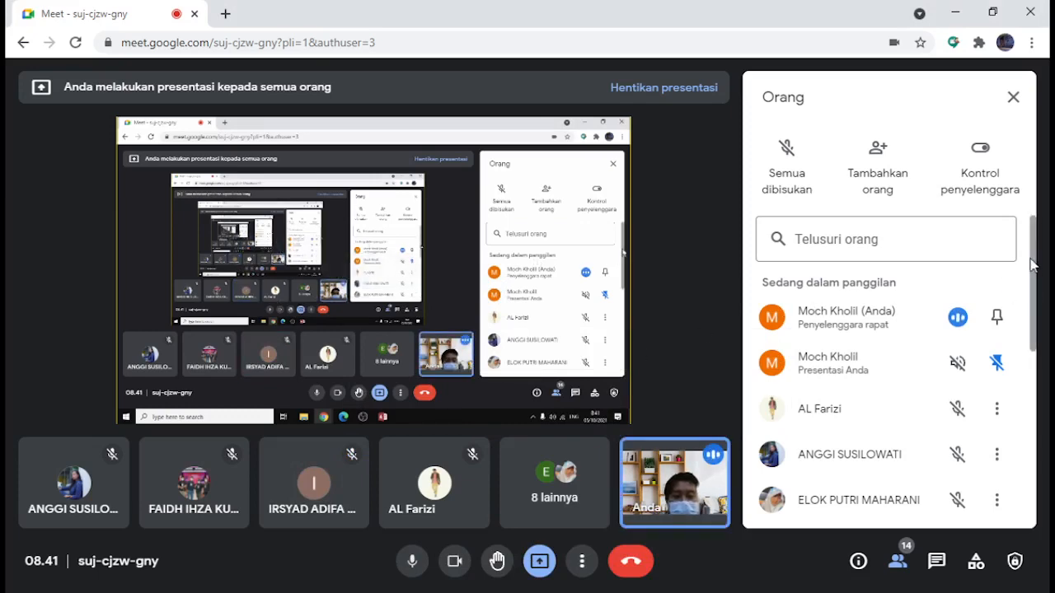
scroll(1035, 238, "down", 1)
scroll(1035, 214, "up", 1)
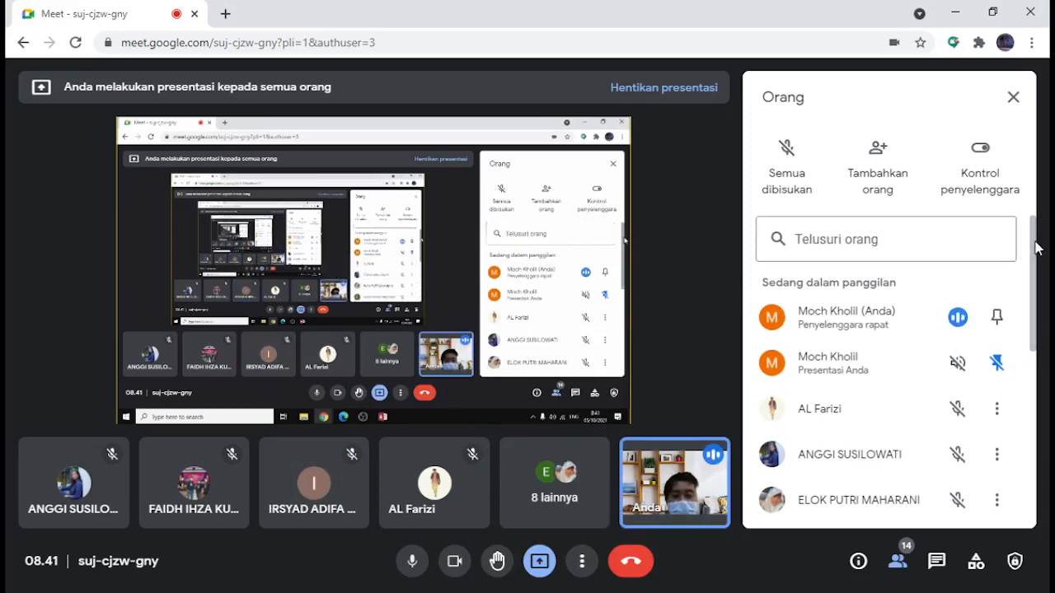
Search Google for "geintopc microsoft office" in a new browser tab
left_click(226, 14)
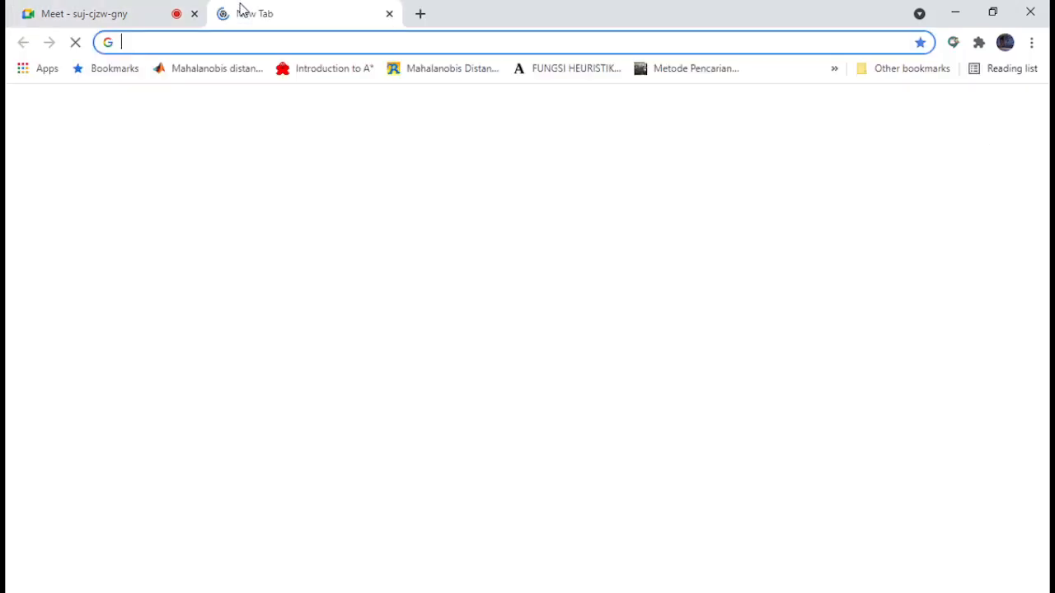
type("get")
key("BackSpace")
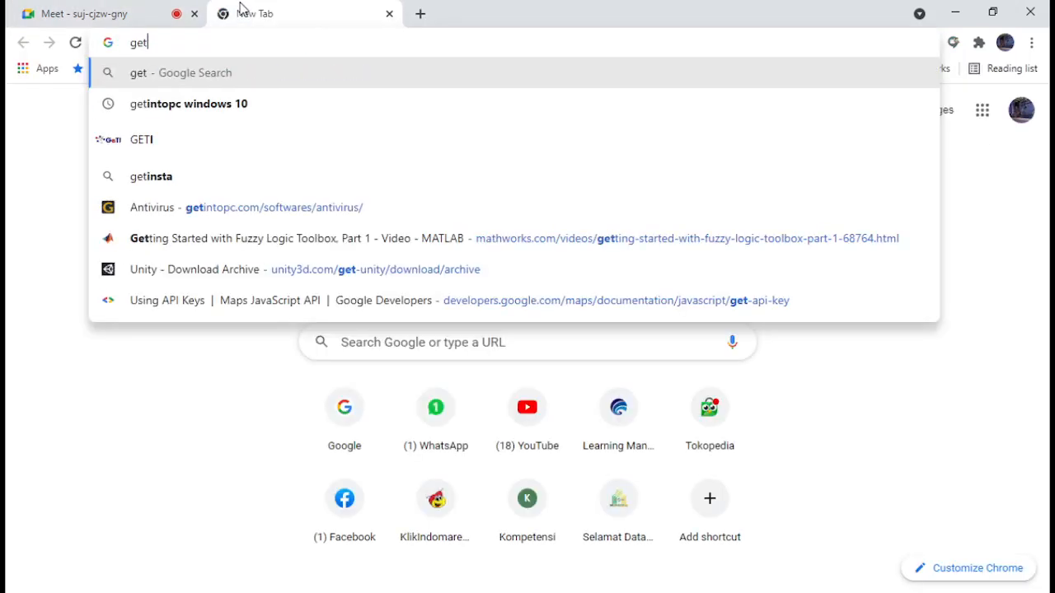
key("BackSpace")
type("intopc mi")
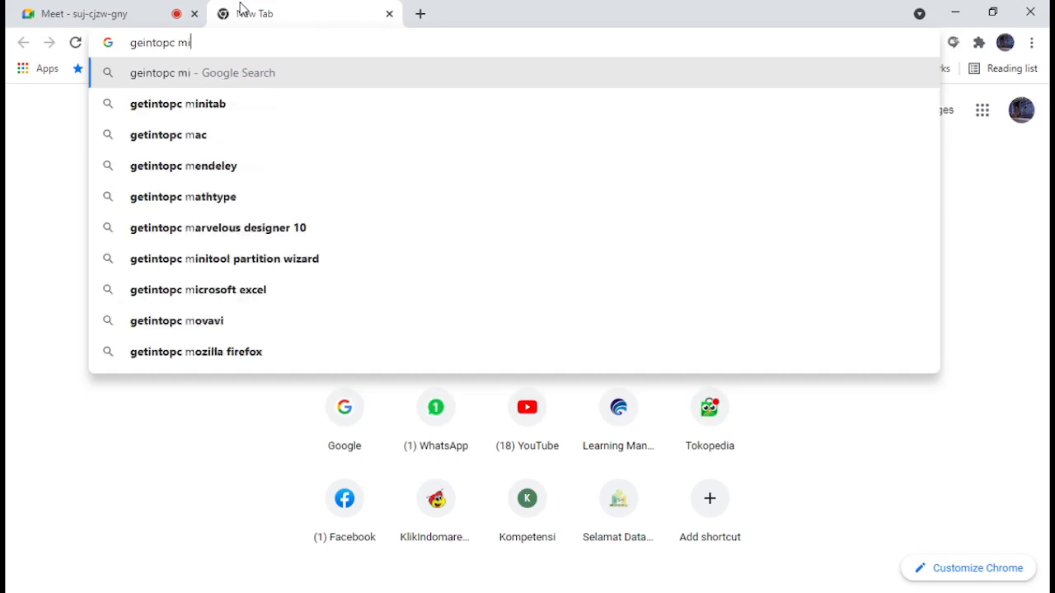
type("crosoft office")
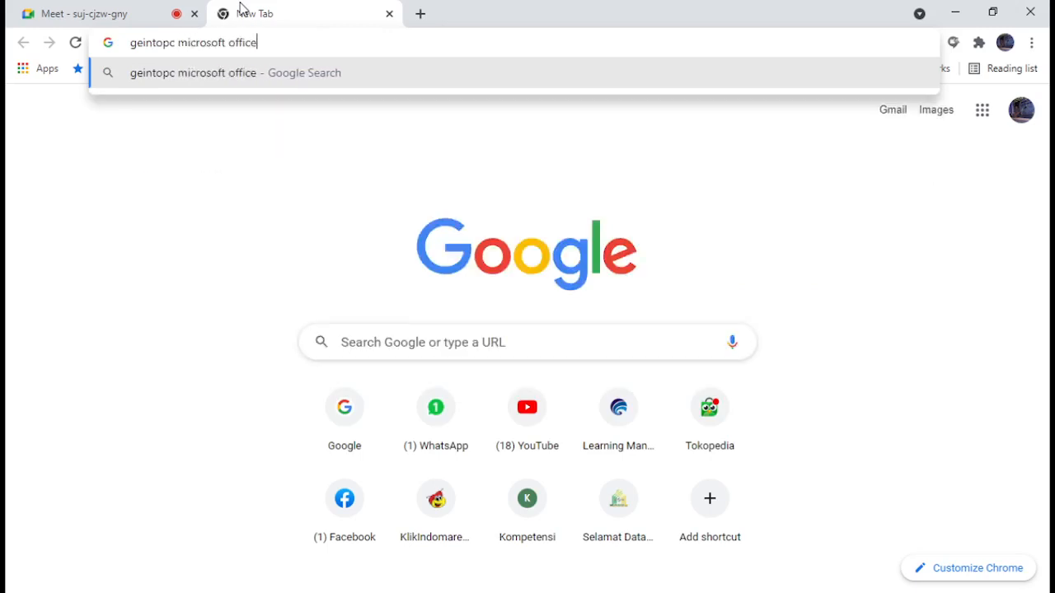
key("Return")
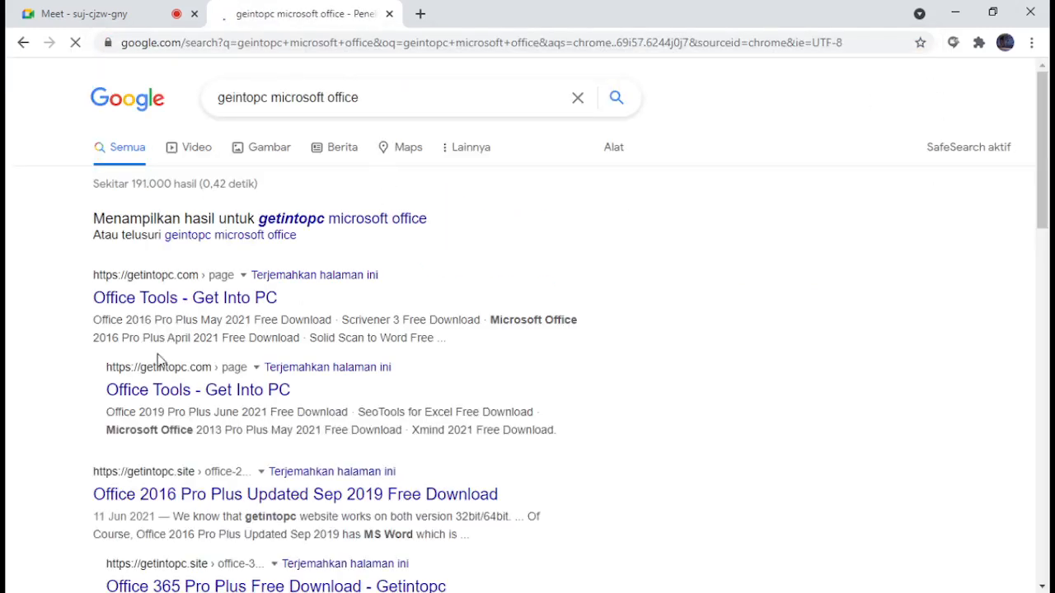
Open the first Office Tools - Get Into PC result in a new tab and look through its Office downloads
right_click(237, 305)
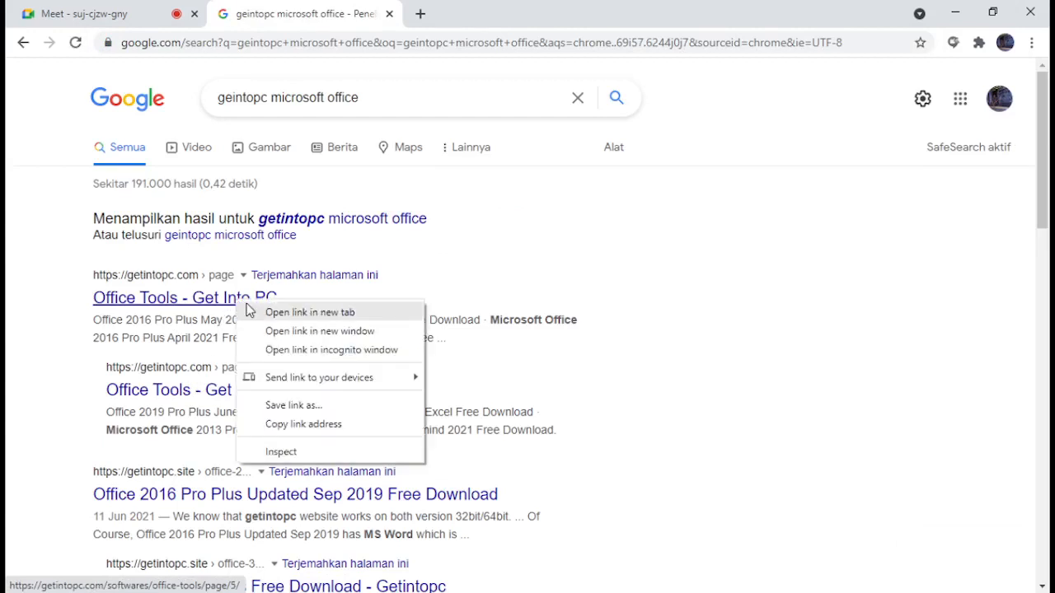
left_click(266, 312)
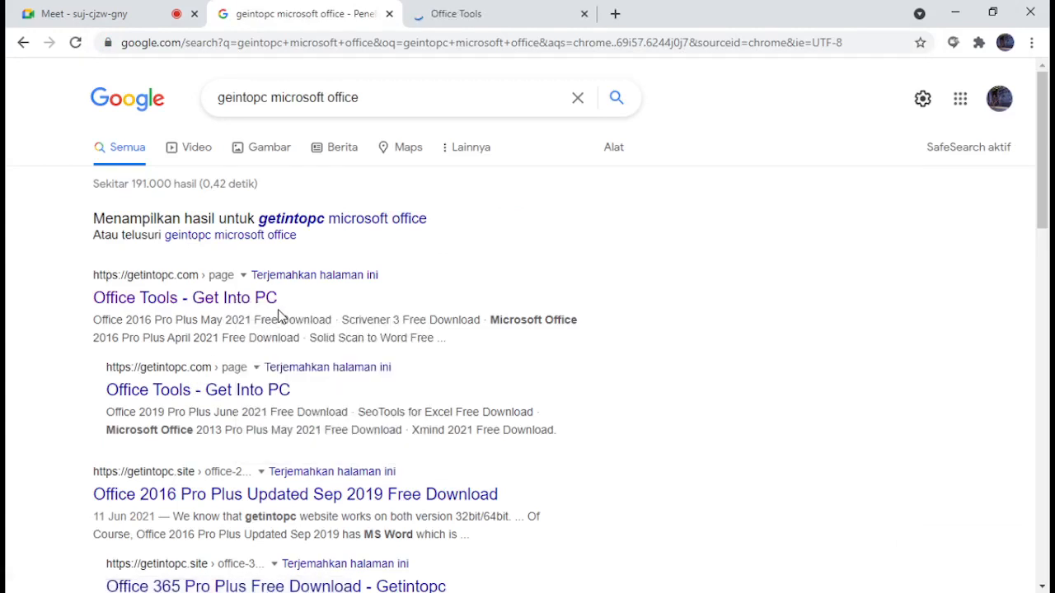
right_click(307, 499)
left_click(681, 470)
scroll(681, 469, "down", 3)
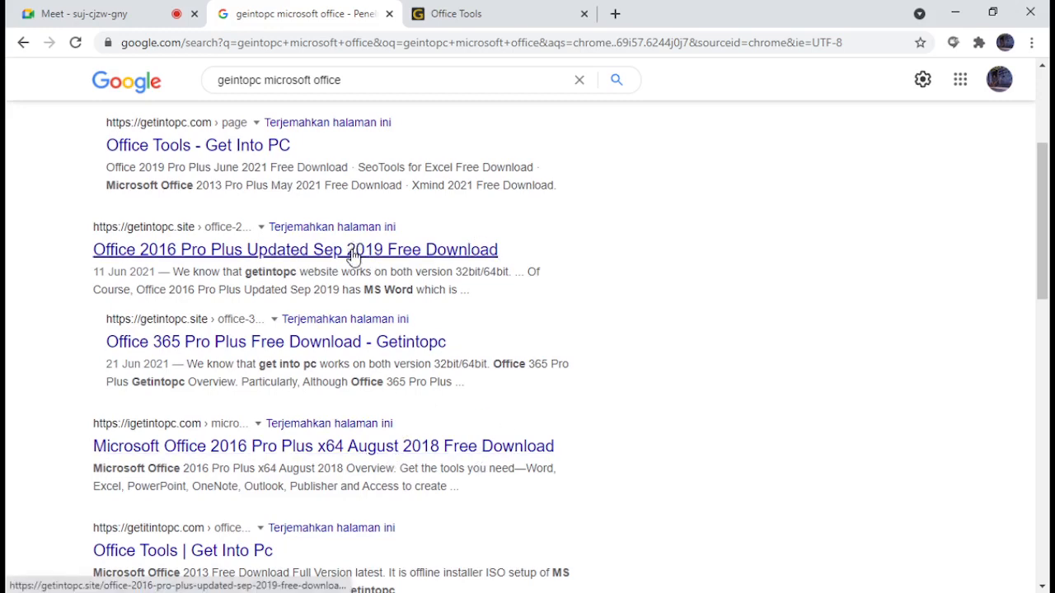
left_click(515, 13)
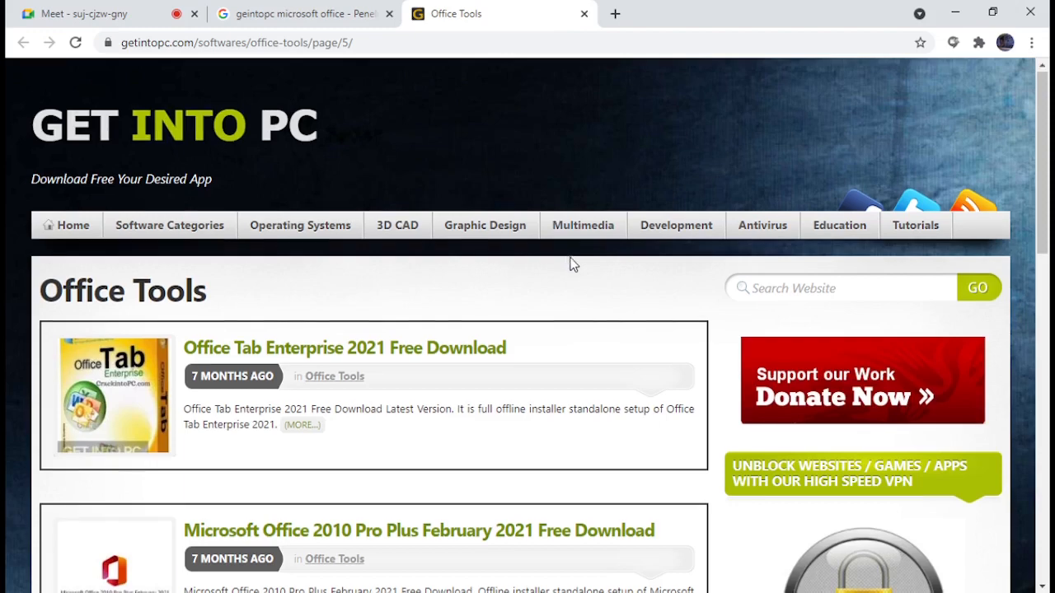
scroll(572, 263, "down", 3)
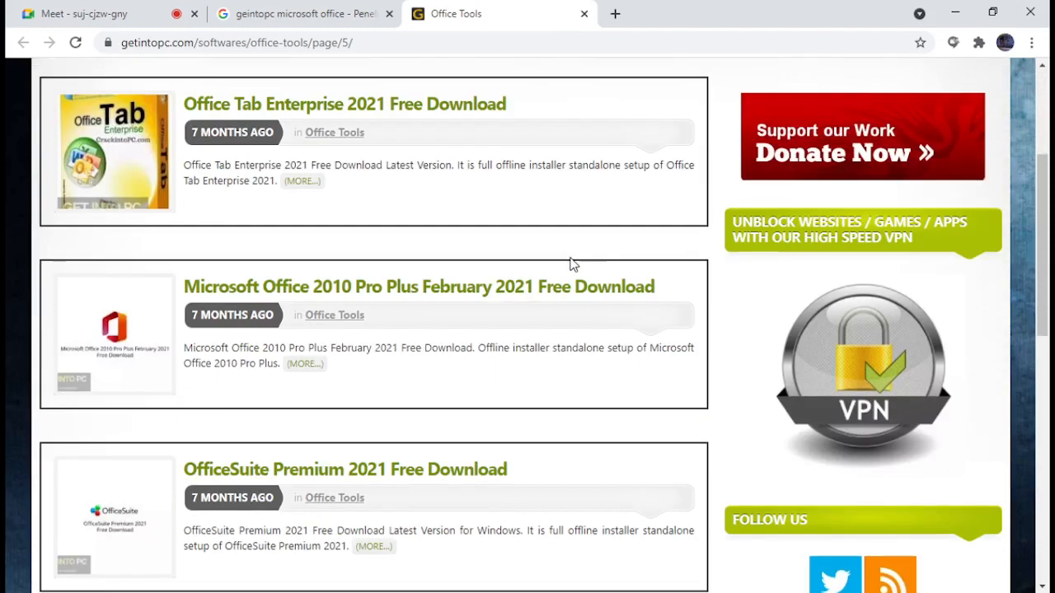
Copy the address of the Get Into PC Office Tools page and send it to everyone in the Google Meet chat
left_click(474, 42)
key("ctrl+c")
key("ctrl+1")
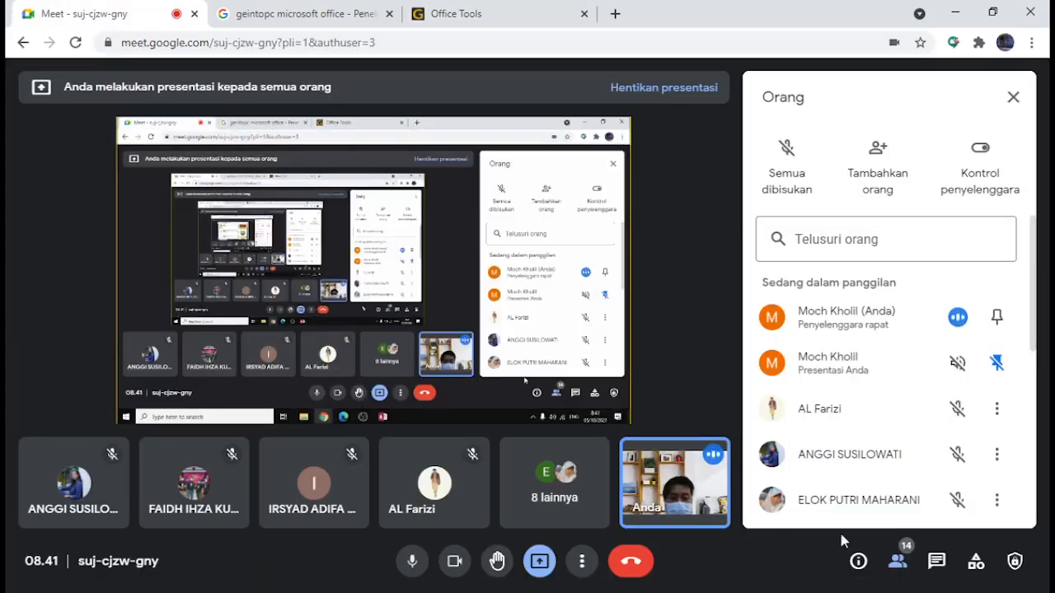
left_click(936, 561)
left_click(895, 498)
key("ctrl+v")
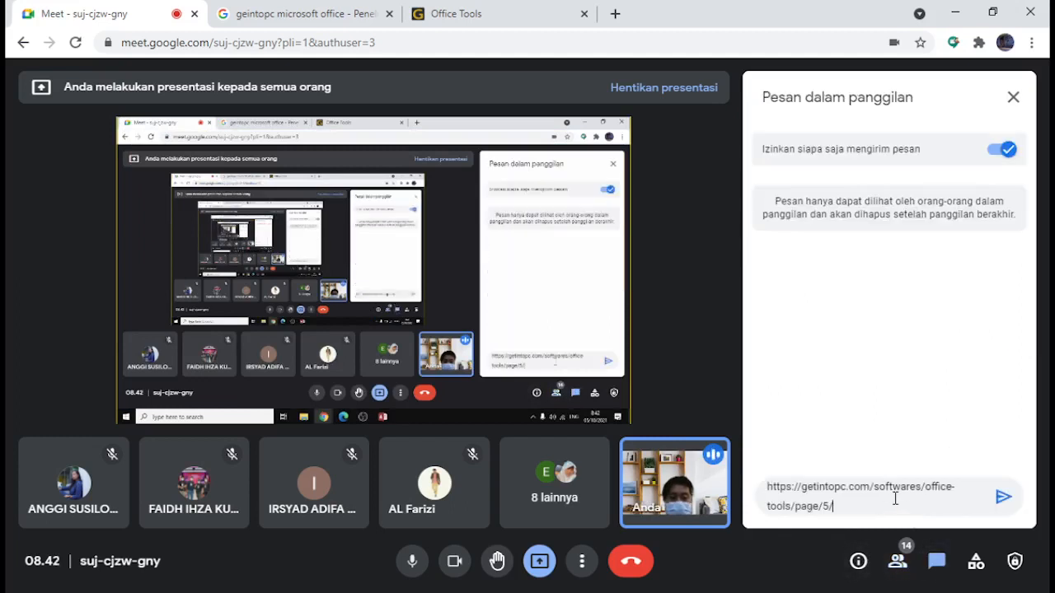
key("Return")
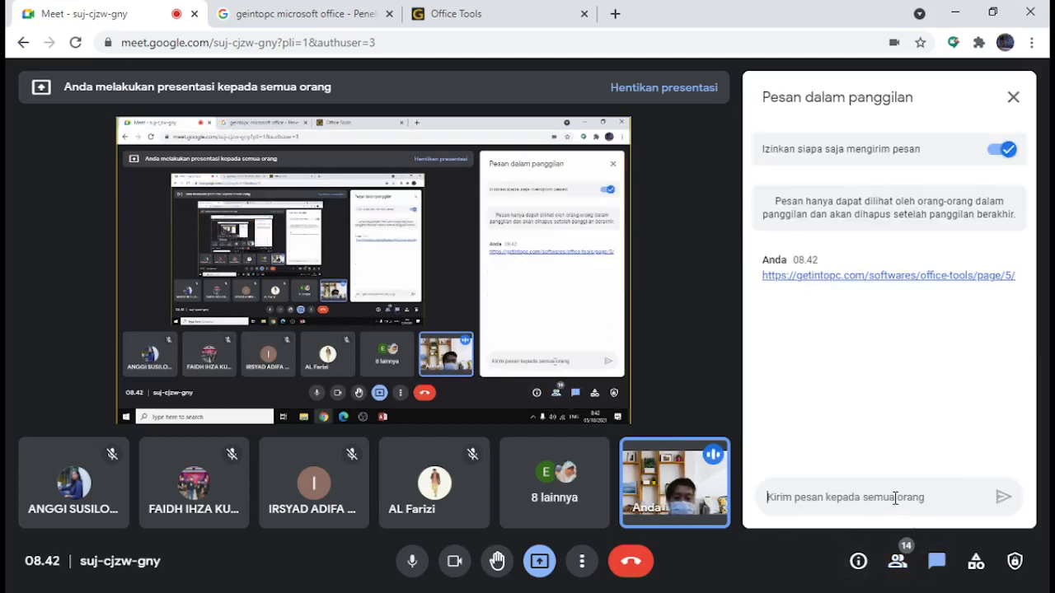
Switch back to Access with the Barang table in Design View
left_click(284, 15)
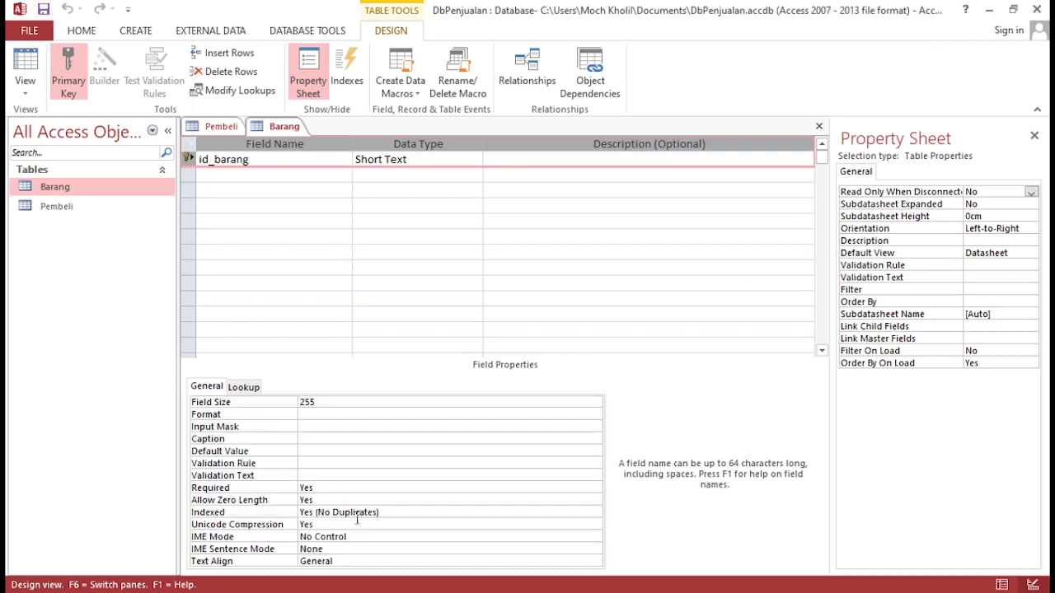
mouse_move(467, 591)
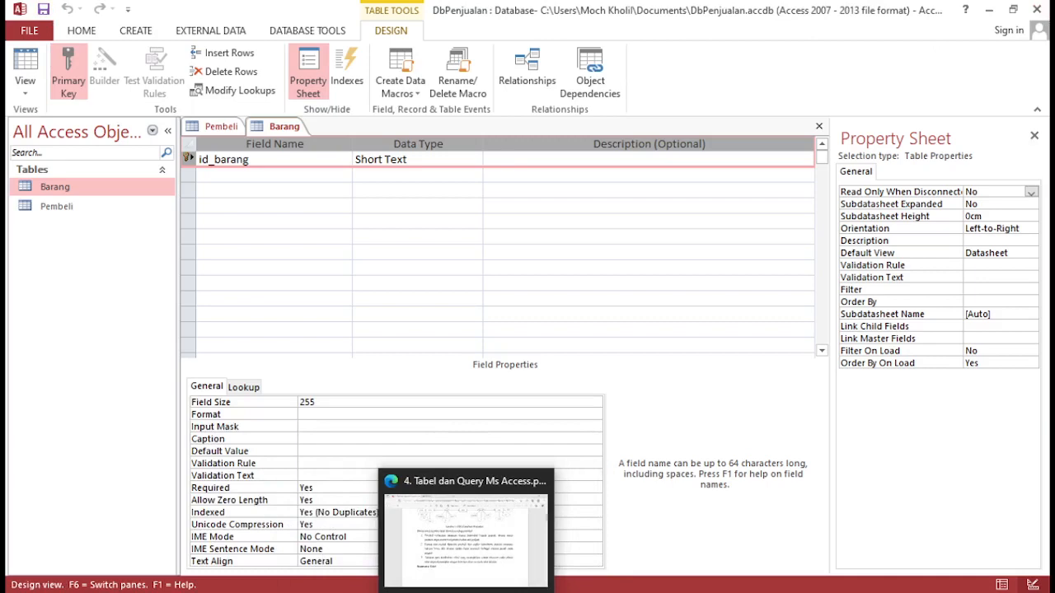
mouse_move(506, 591)
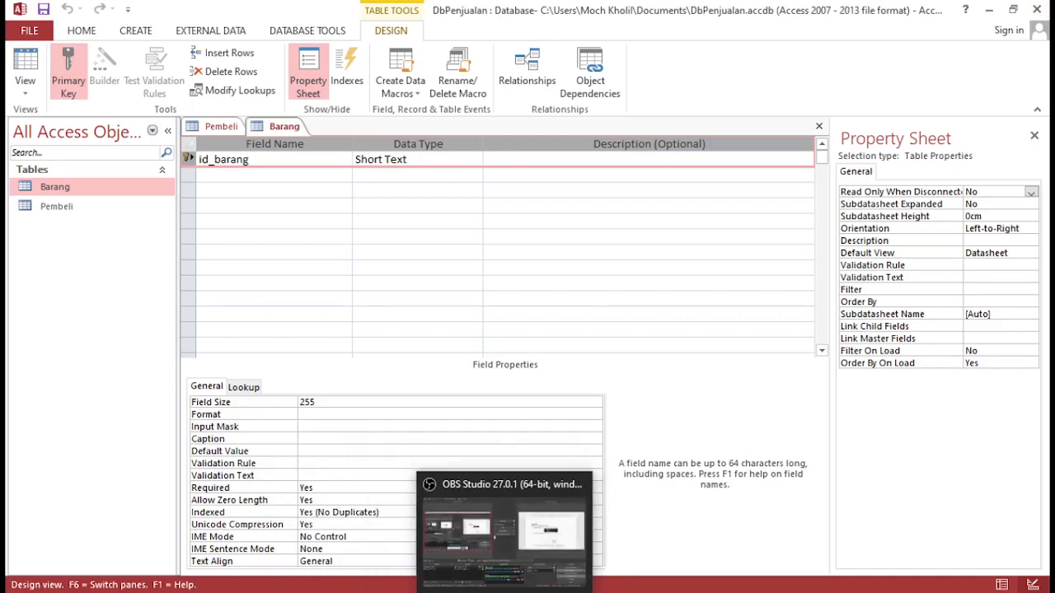